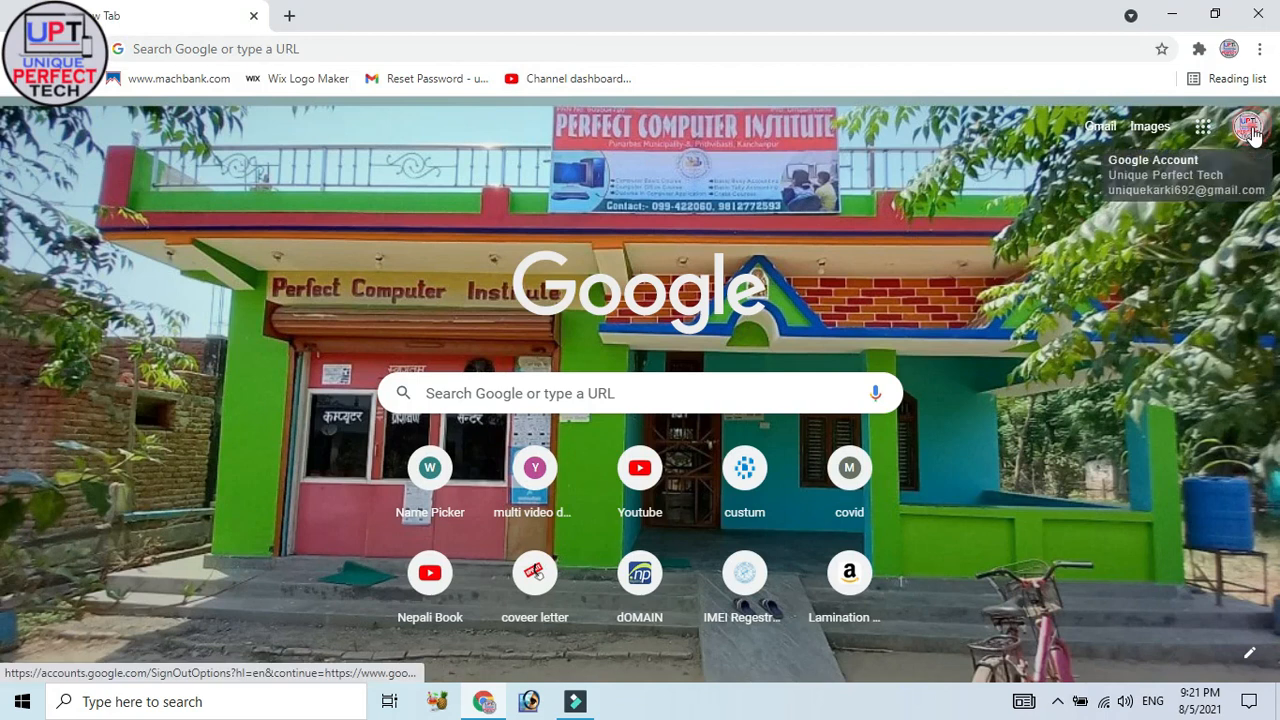
- Switch to the Perfect Computer Institute Google account and open its Gmail inbox
left_click(1248, 128)
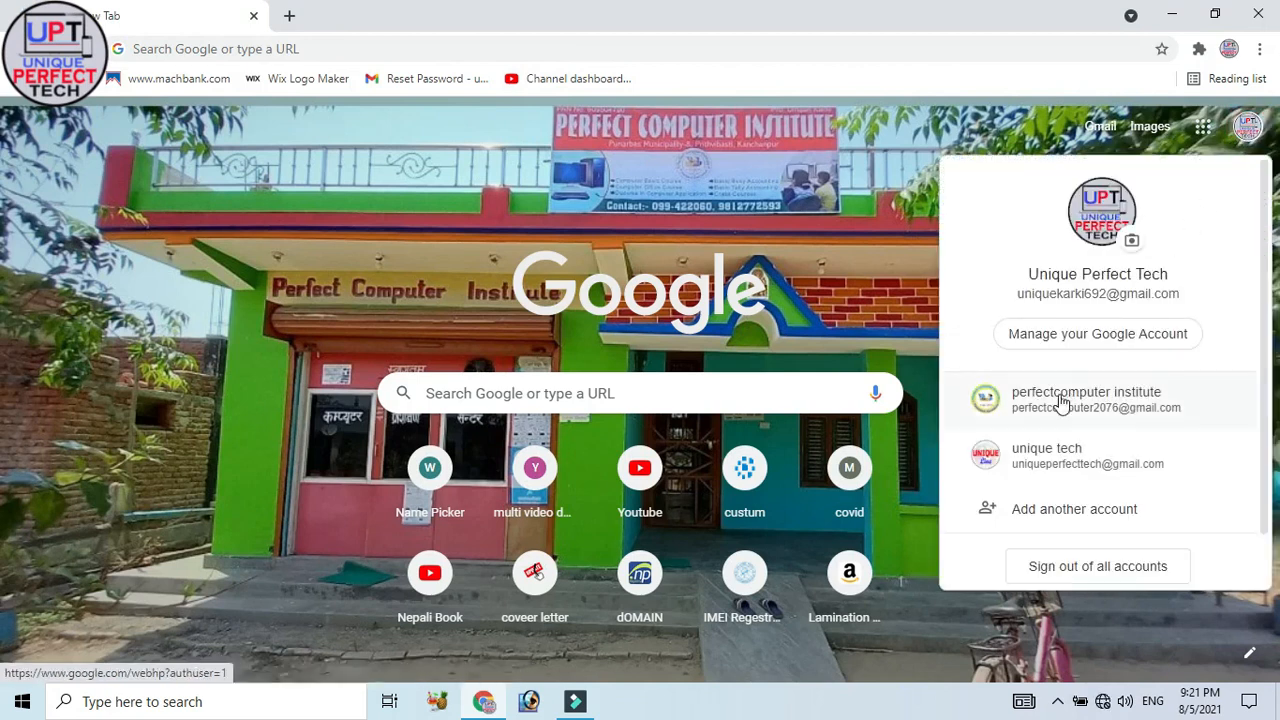
left_click(1040, 405)
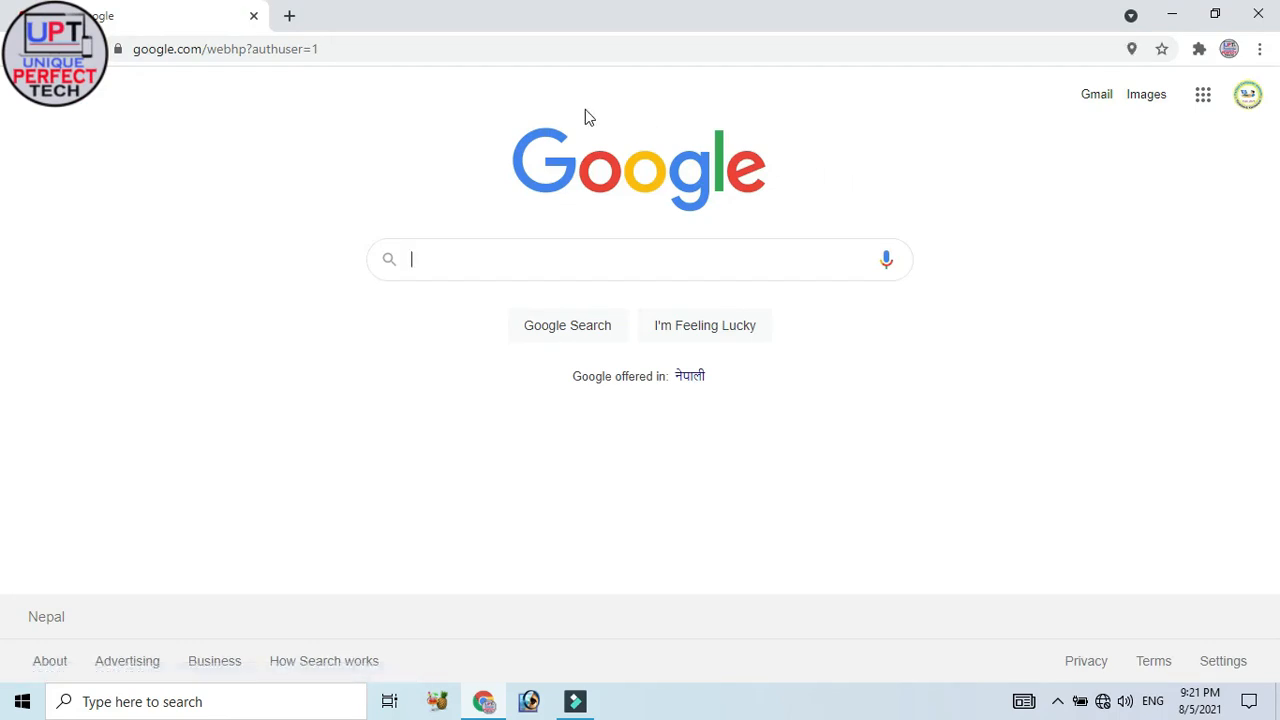
left_click(1097, 98)
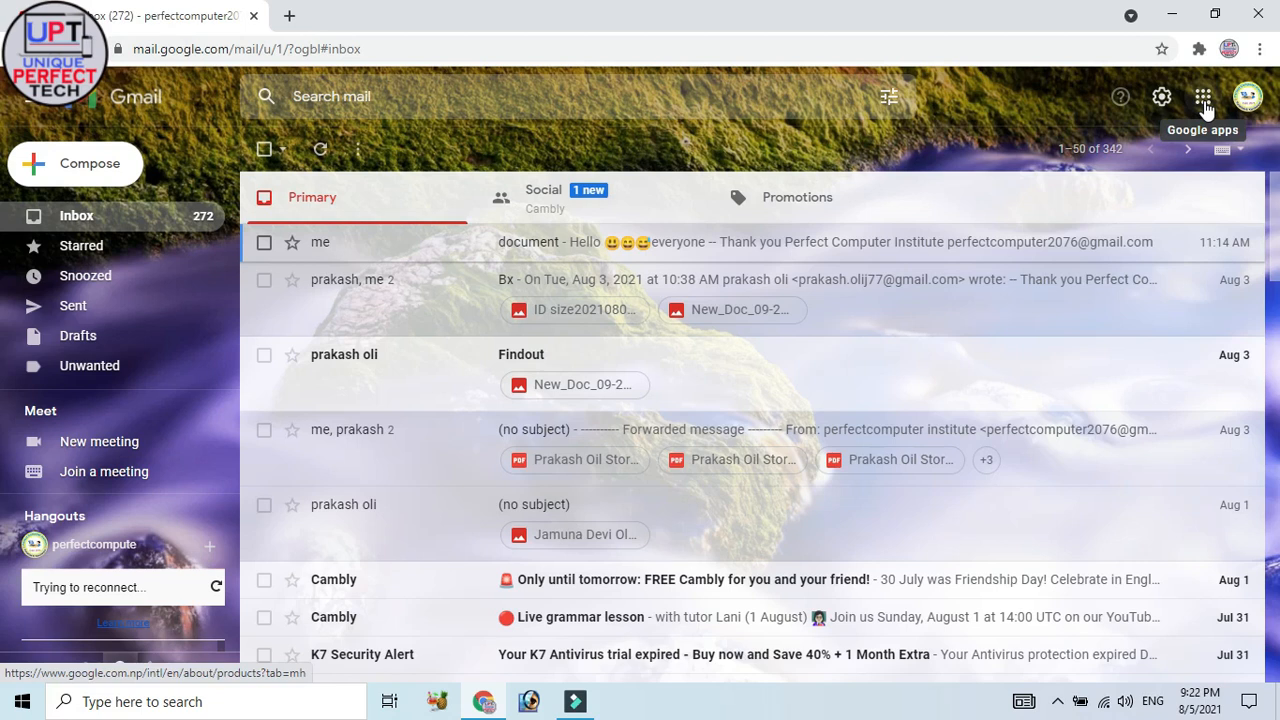
- Open Google Contacts from Gmail and start a new single contact
left_click(1204, 100)
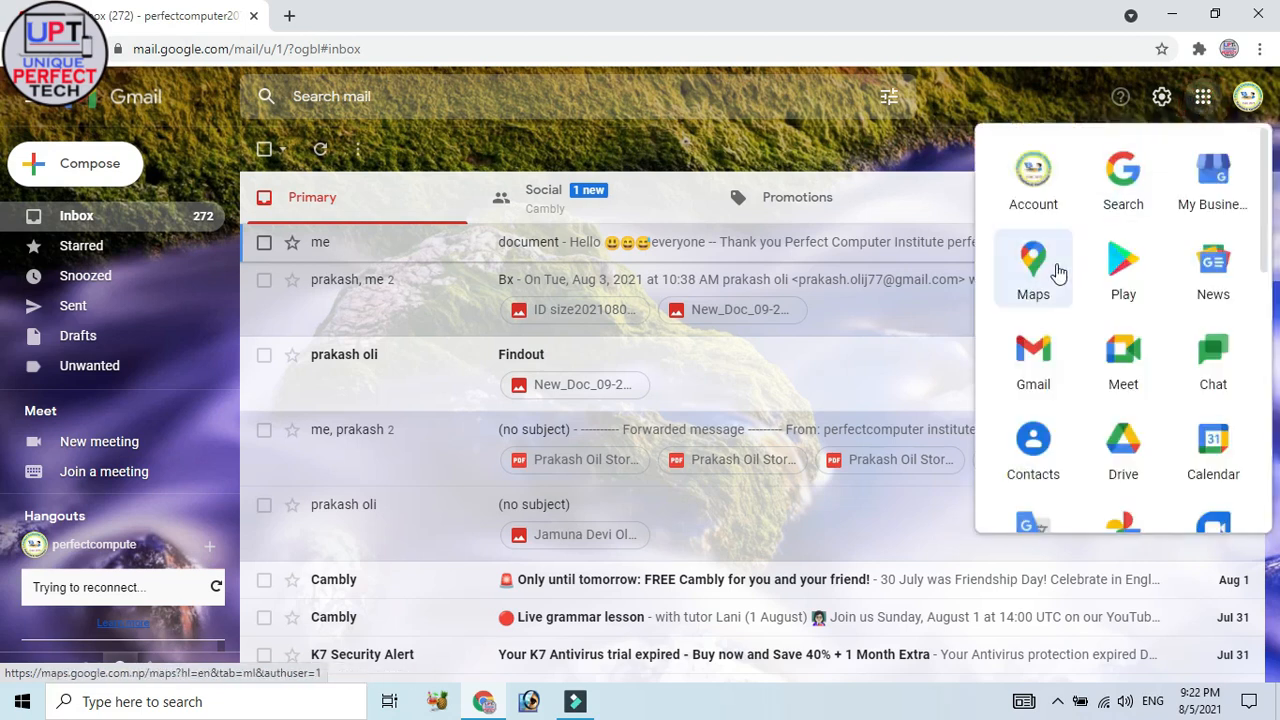
left_click(1033, 447)
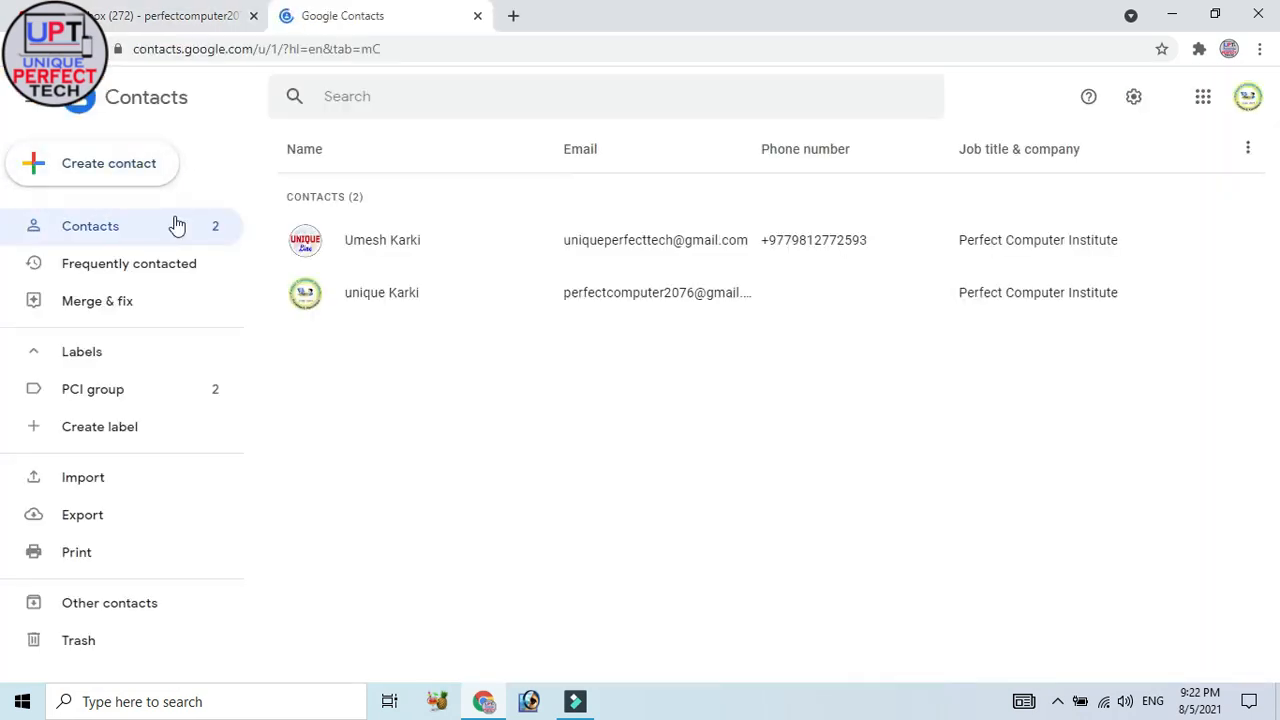
left_click(108, 170)
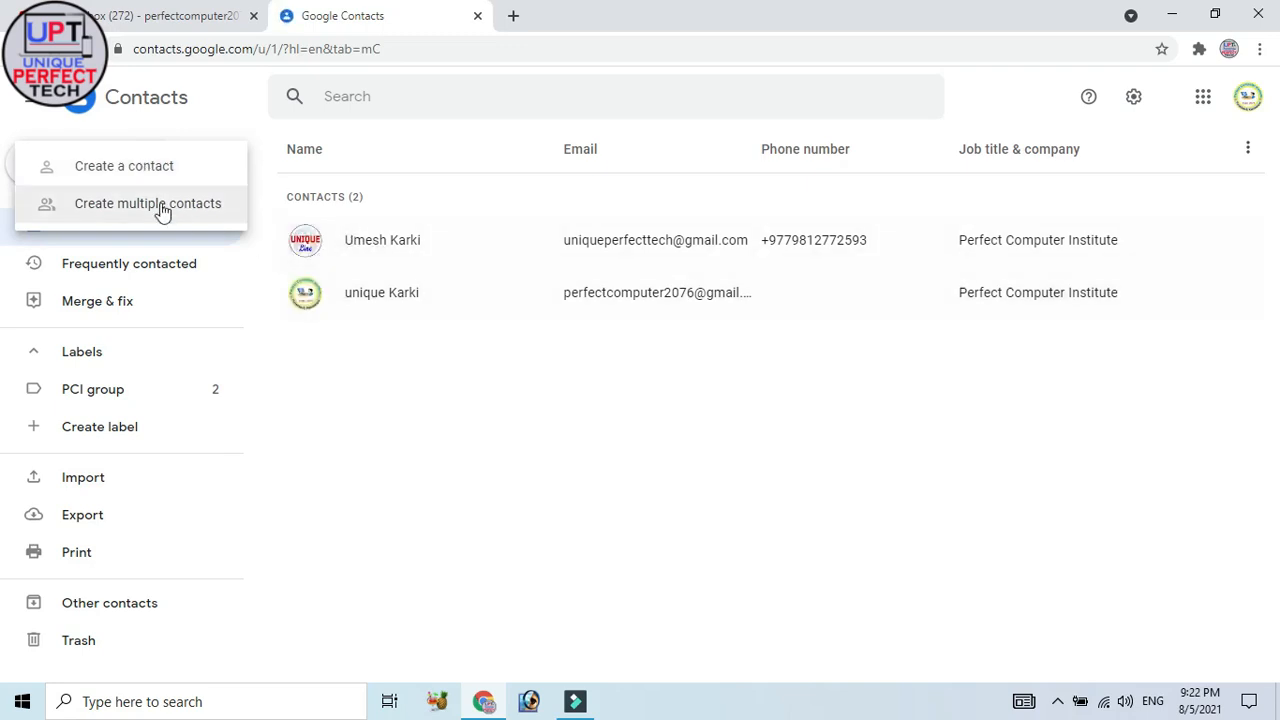
left_click(140, 172)
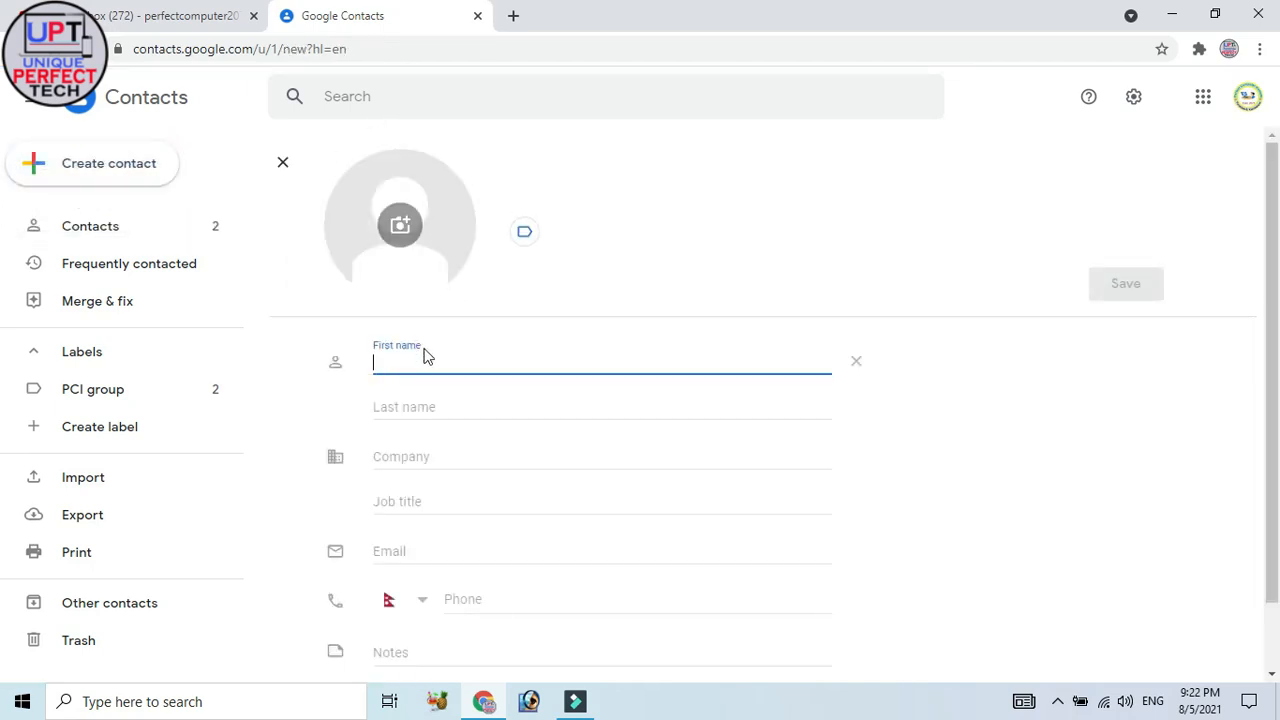
- Enter the contact's first and last name and fill in Perfect Computer Institute as the company using the saved suggestion
left_click(386, 370)
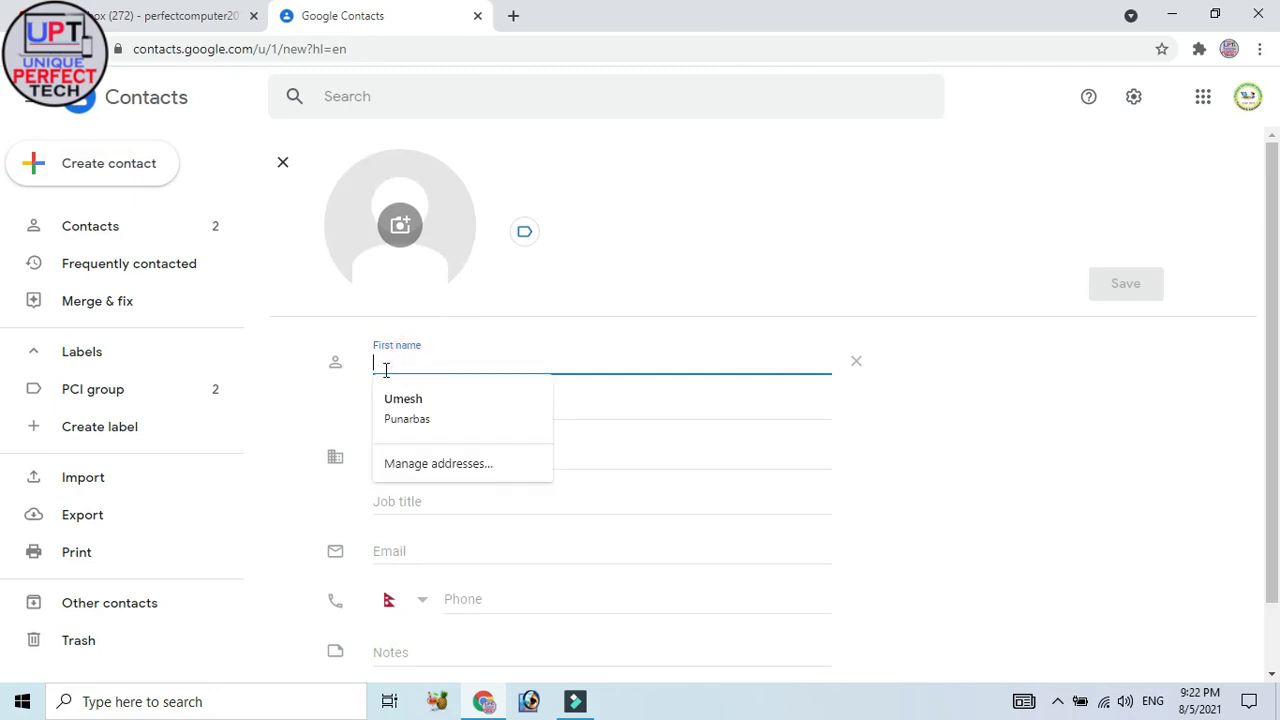
type("Ram")
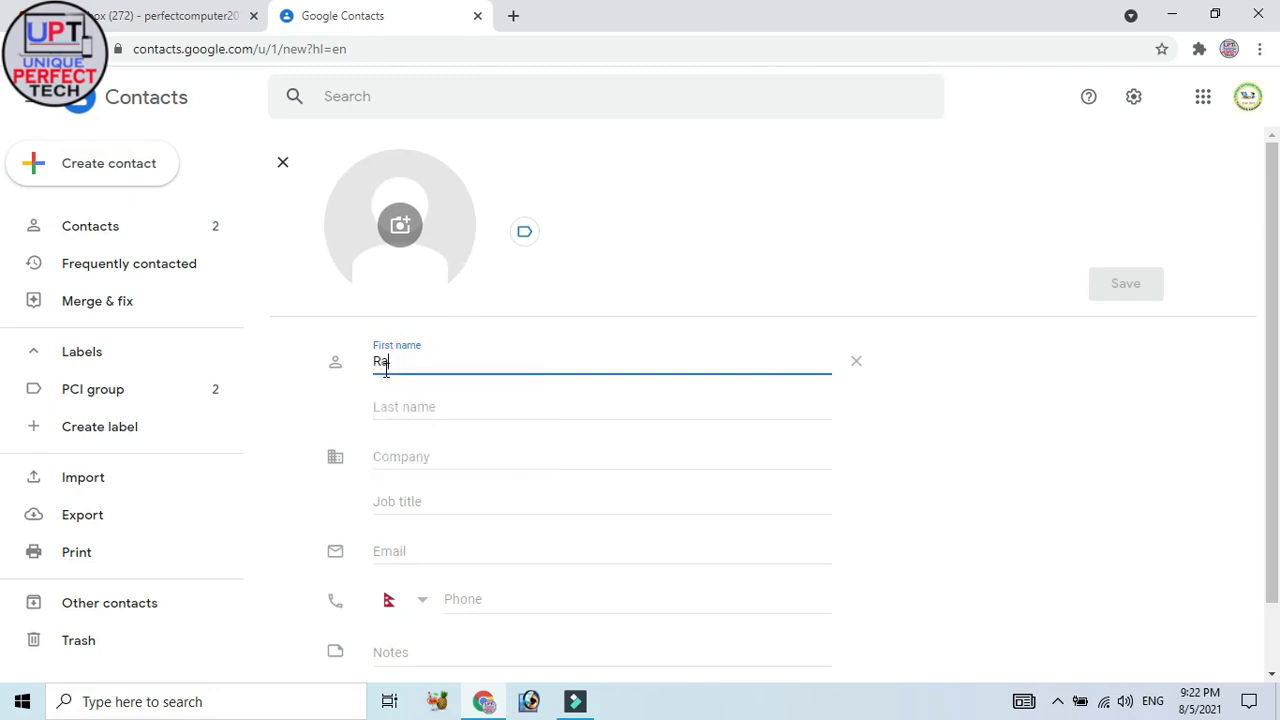
left_click(402, 390)
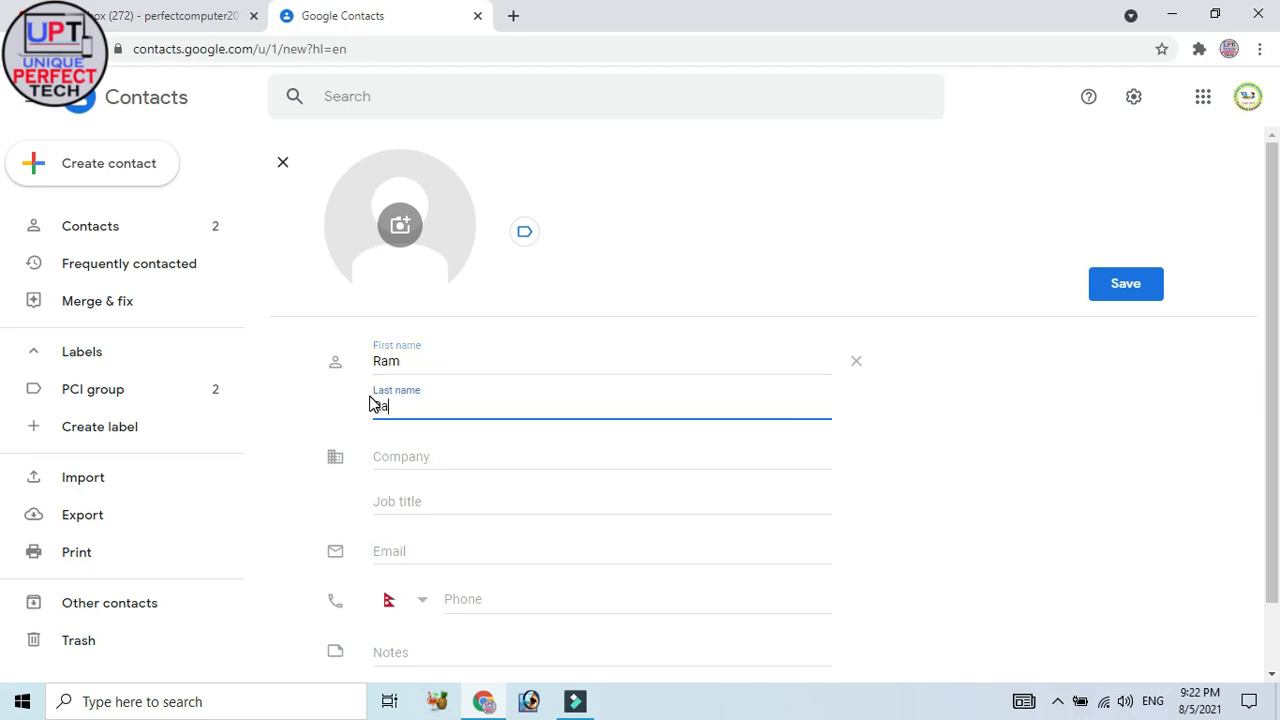
left_click(441, 461)
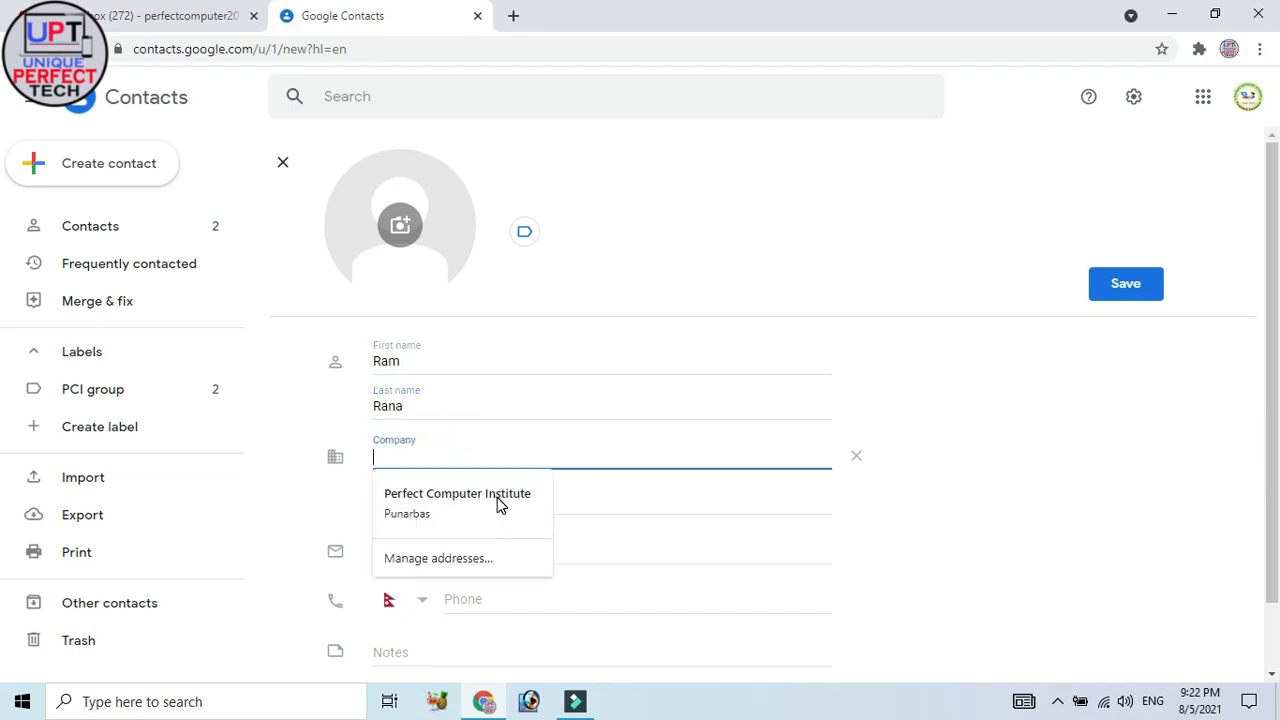
left_click(500, 503)
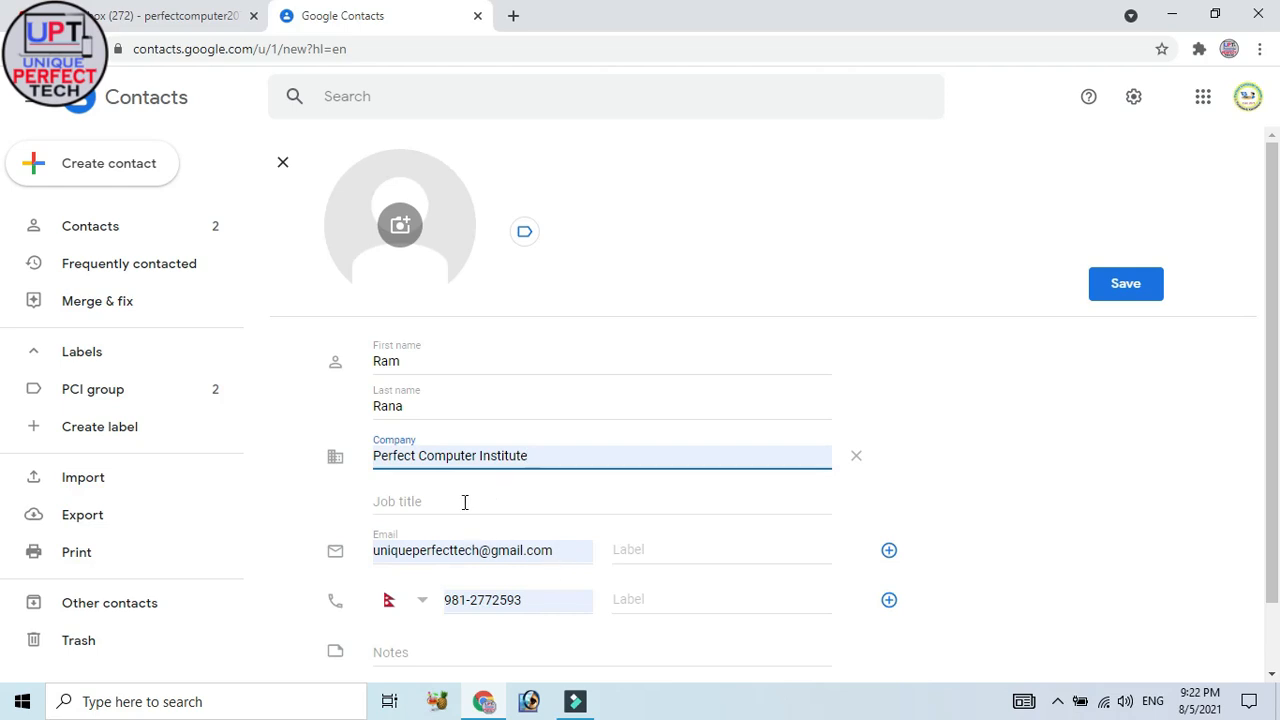
- Replace the autofilled e-mail with the new contact's own e-mail address
left_click(577, 553)
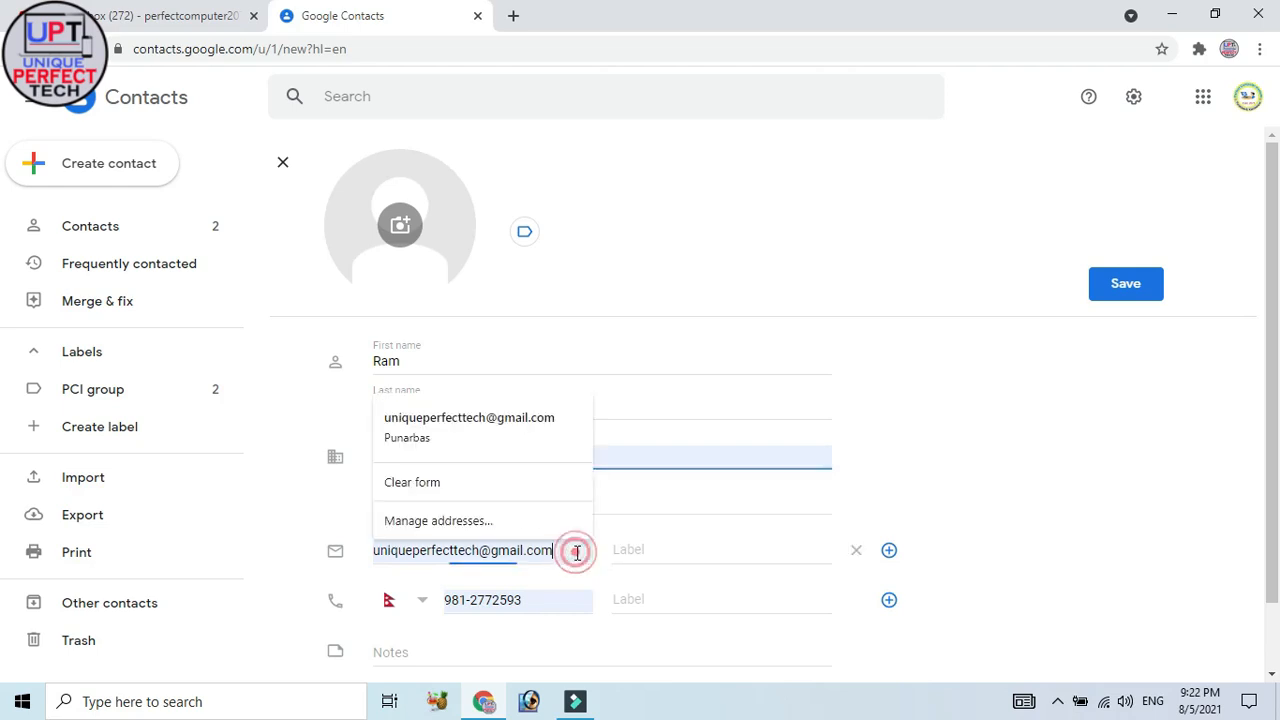
left_click(575, 551)
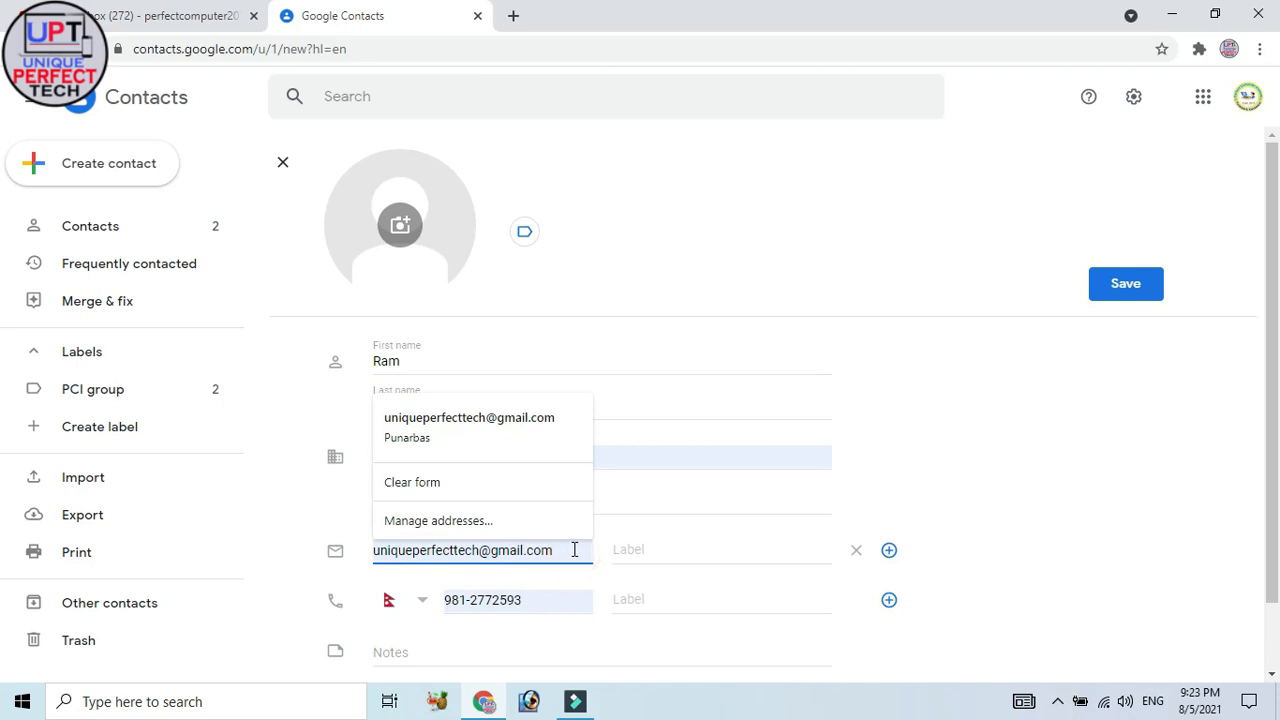
key("BackSpace")
key("BackSpace")
key("BackSpace")
key("BackSpace")
key("BackSpace")
key("BackSpace")
key("BackSpace")
key("BackSpace")
key("BackSpace")
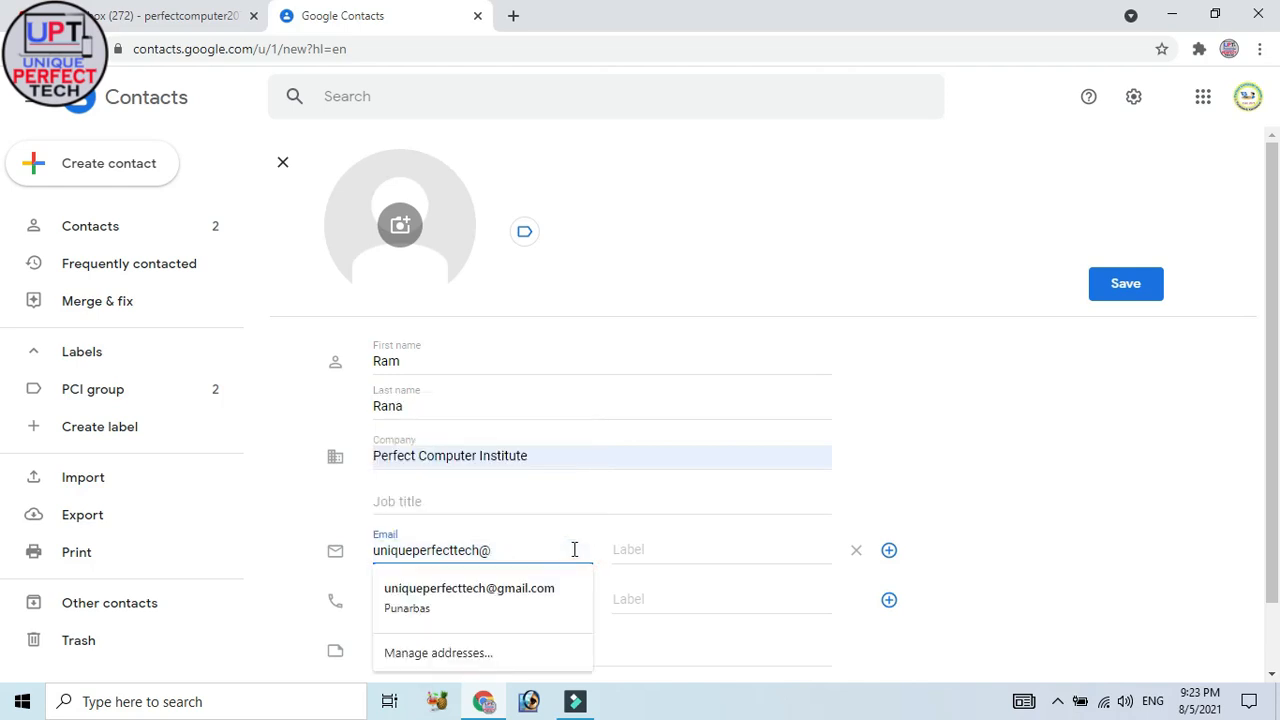
key("BackSpace")
key("BackSpace")
key("BackSpace")
key("BackSpace")
key("BackSpace")
key("BackSpace")
key("BackSpace")
key("BackSpace")
key("BackSpace")
key("BackSpace")
key("BackSpace")
key("BackSpace")
key("BackSpace")
key("BackSpace")
key("BackSpace")
key("BackSpace")
key("BackSpace")
key("BackSpace")
type("ramn")
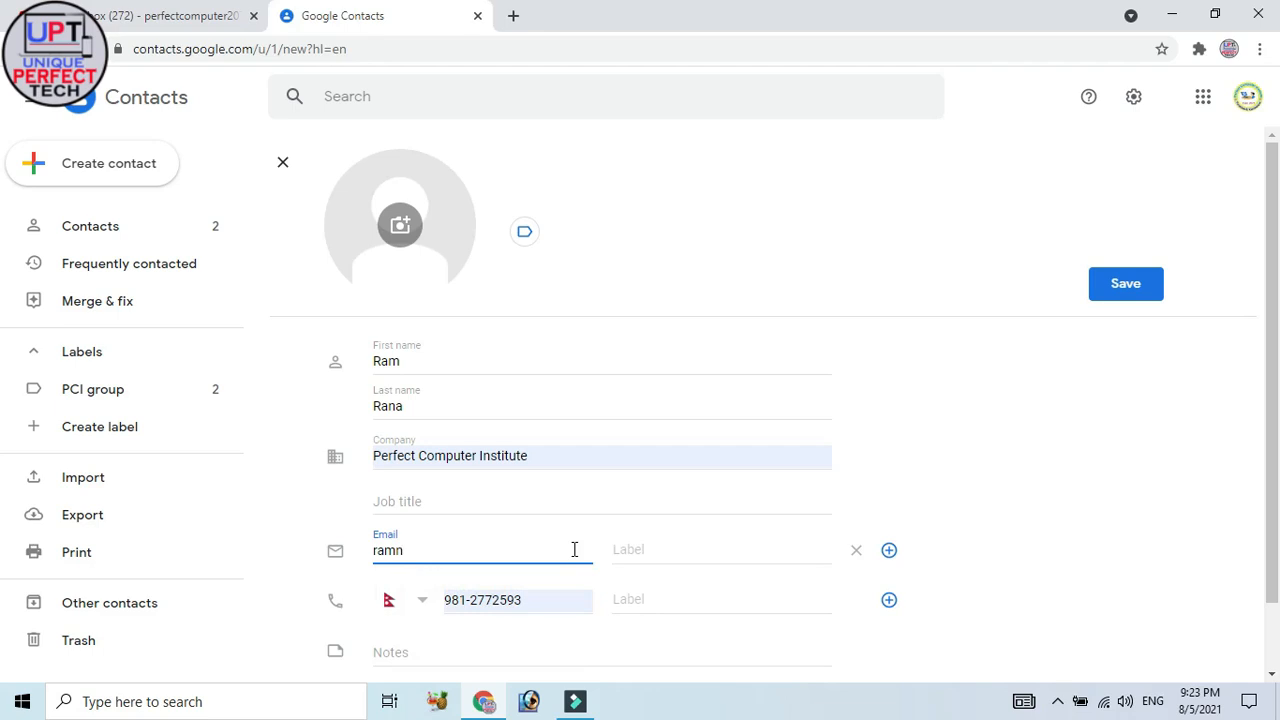
key("BackSpace")
key("BackSpace")
key("BackSpace")
- Clear the autofilled phone number and save the new contact
left_click(542, 600)
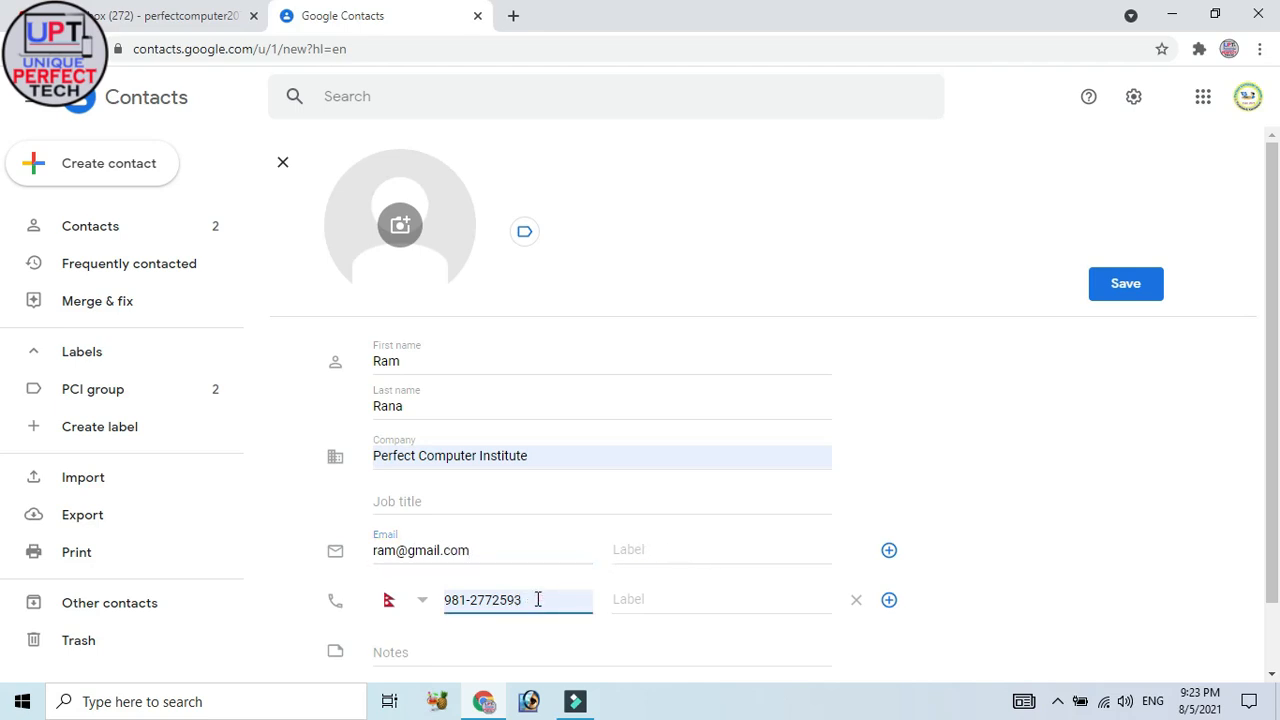
key("BackSpace")
key("BackSpace")
key("BackSpace")
key("BackSpace")
key("BackSpace")
key("BackSpace")
key("BackSpace")
key("BackSpace")
key("BackSpace")
key("BackSpace")
key("BackSpace")
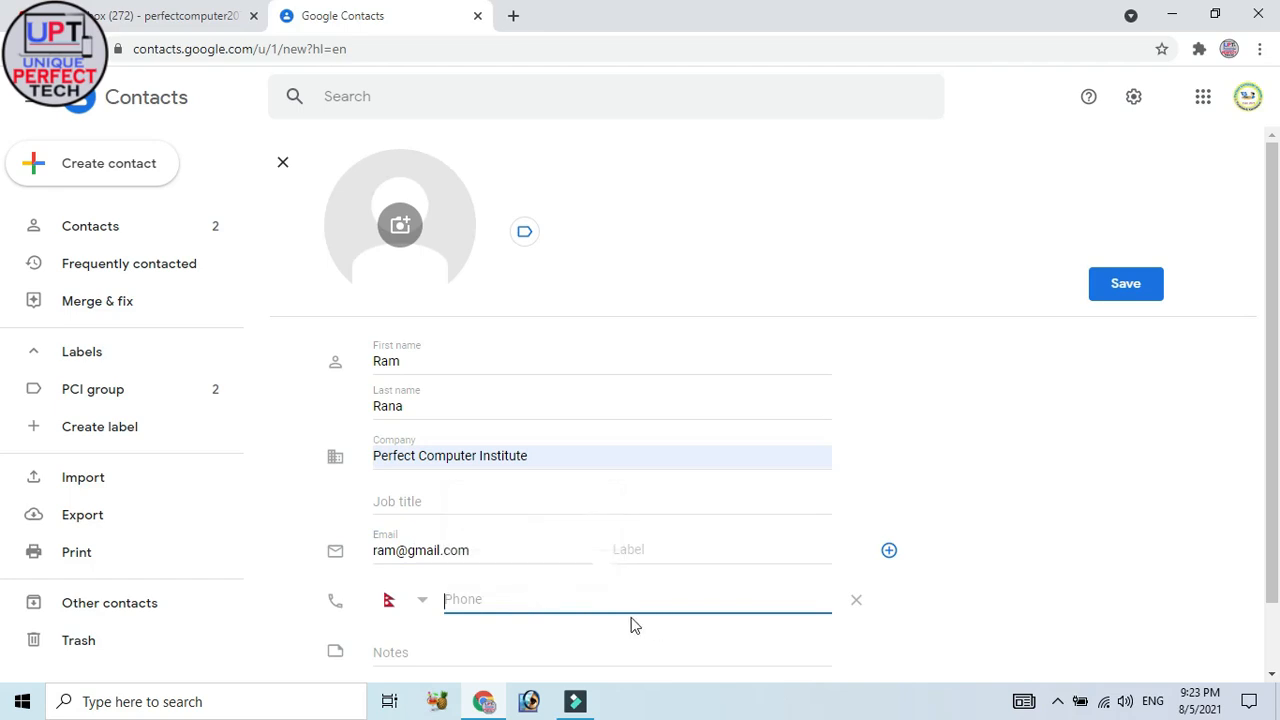
scroll(731, 548, "down", 1)
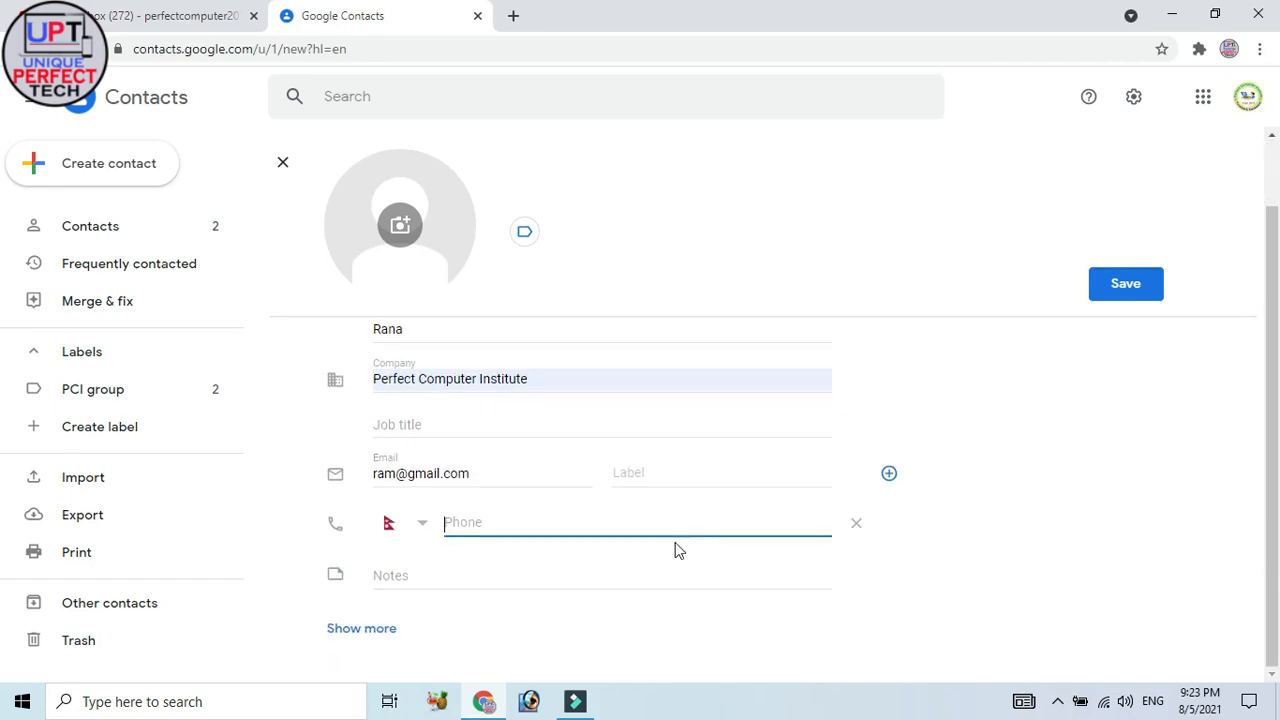
left_click(1125, 290)
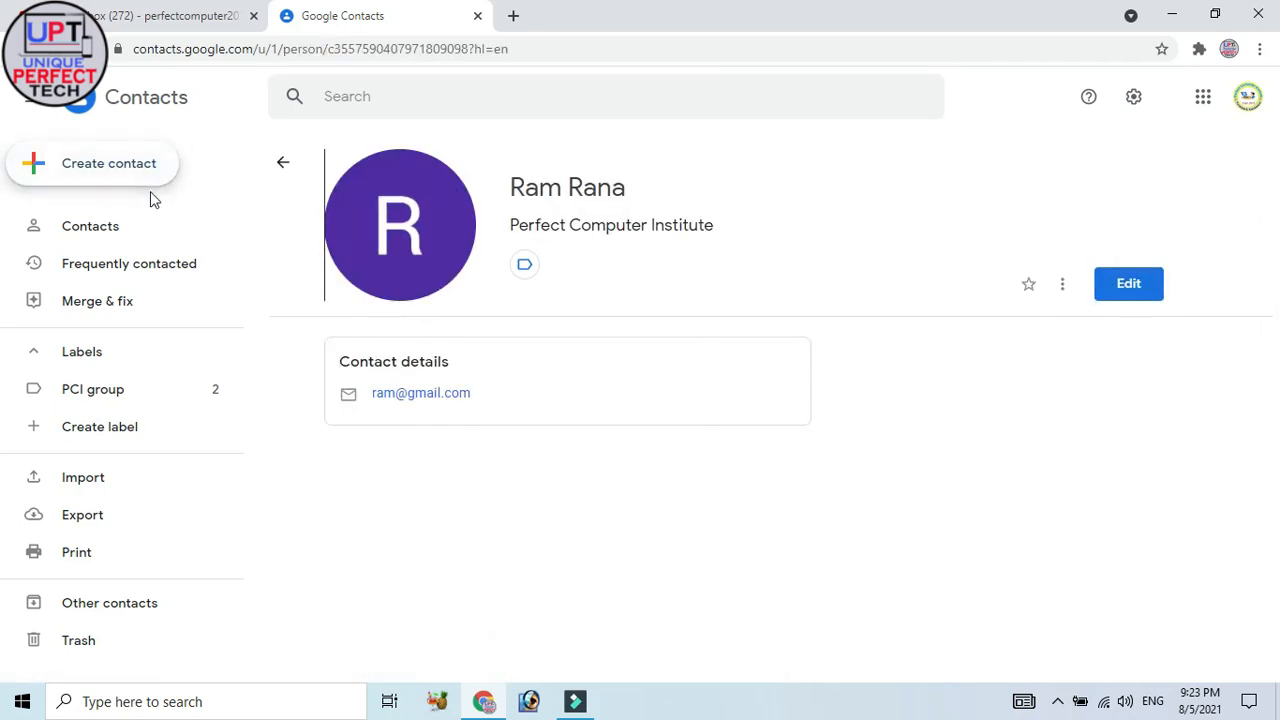
- Return to the full contact list and try to create a label named PCI group
left_click(107, 228)
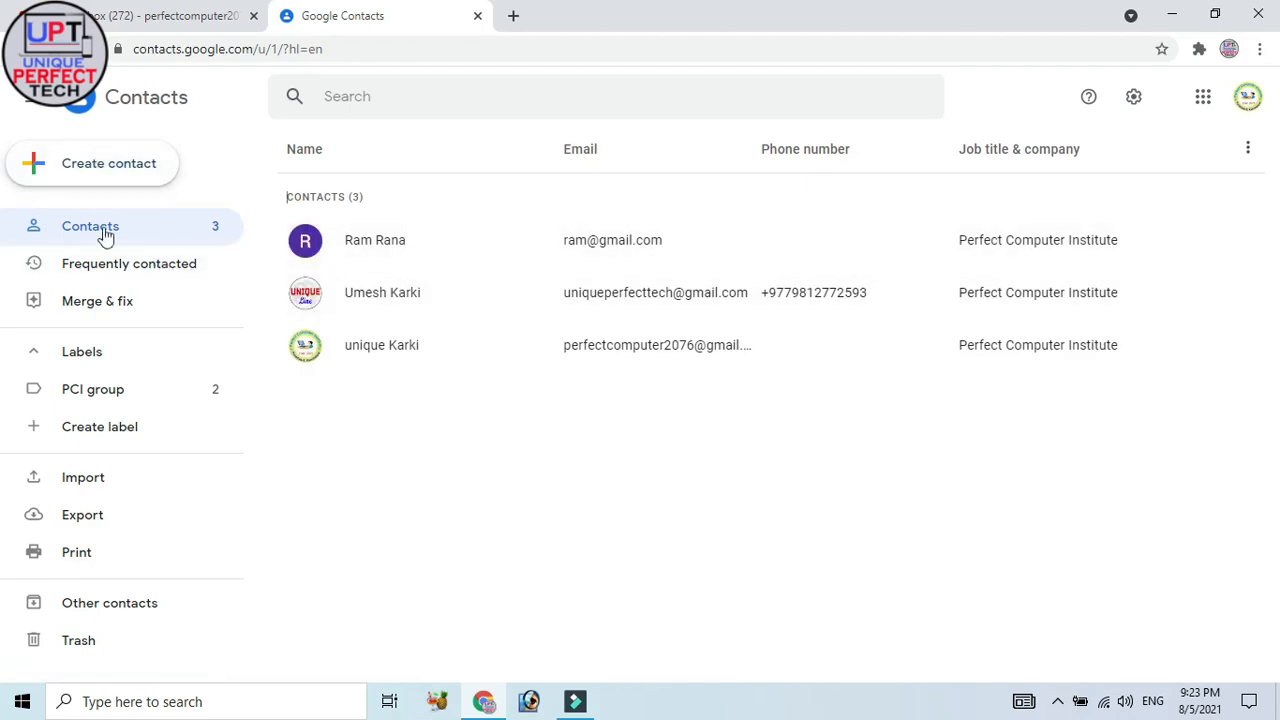
left_click(116, 437)
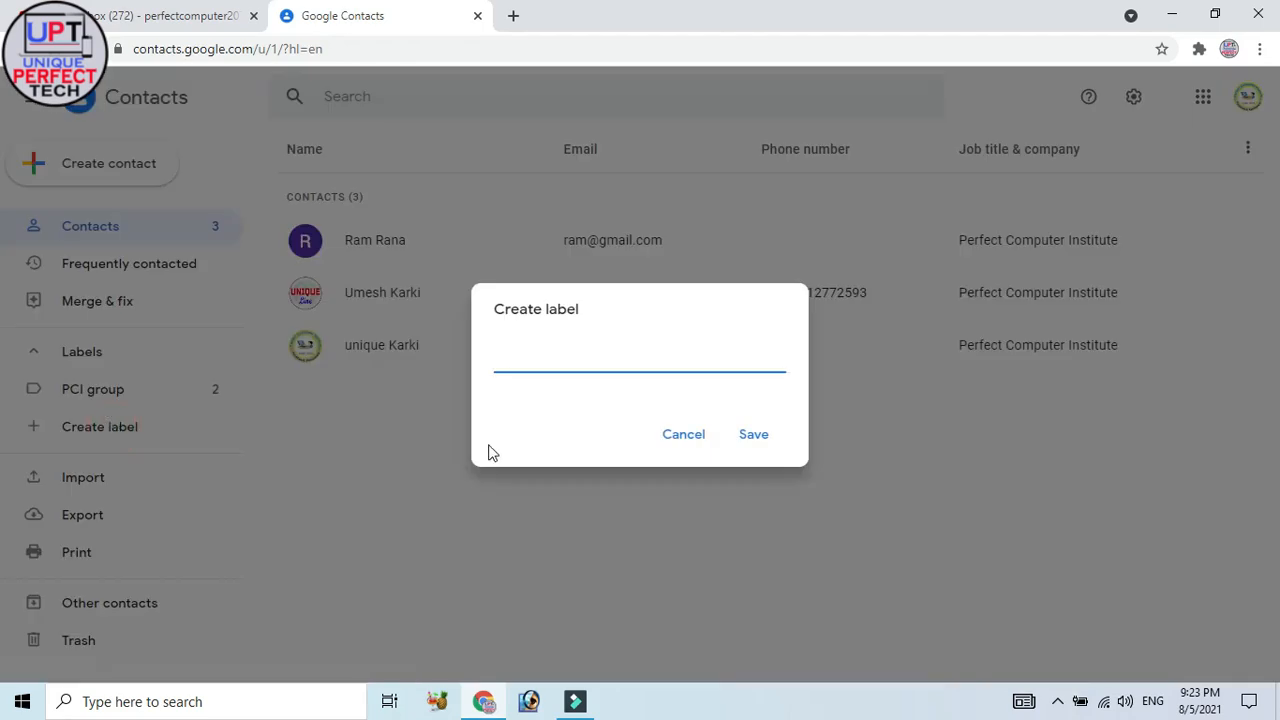
left_click(535, 362)
left_click(749, 440)
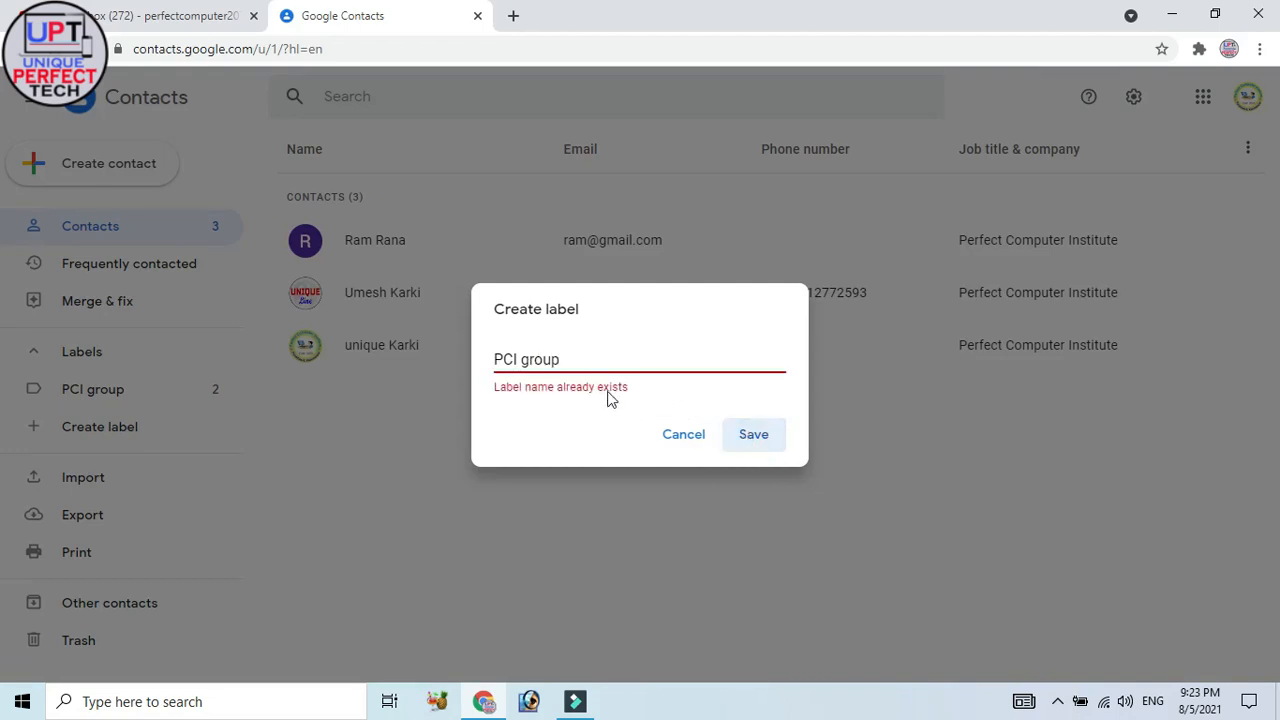
- Change the new label's name to PCI2 group and save it
left_click(518, 360)
type("2")
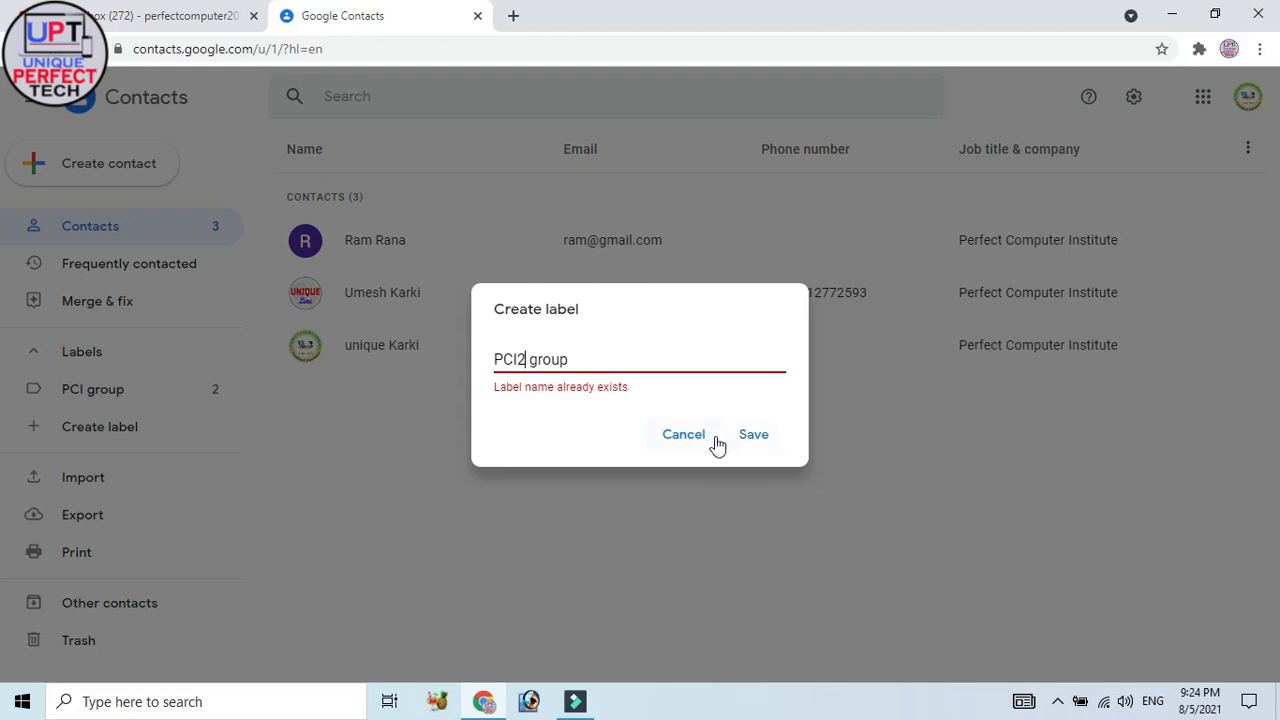
left_click(751, 442)
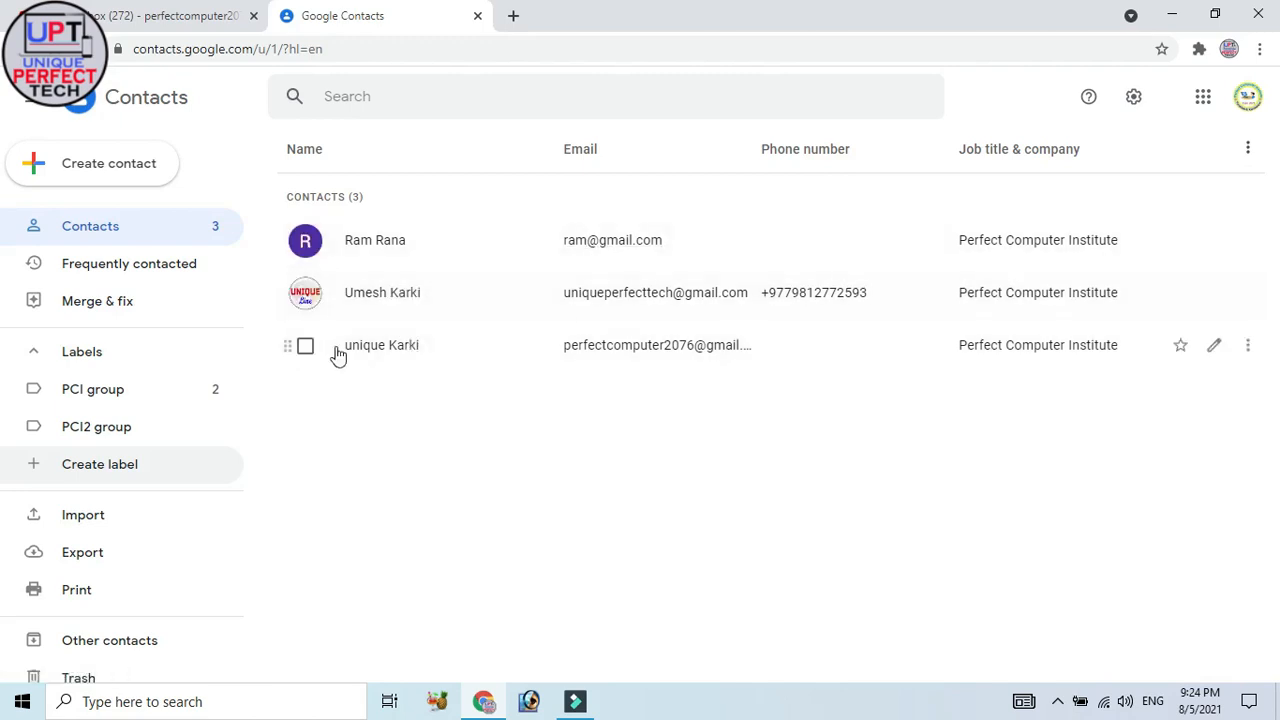
- Select all three contacts in the list and apply the PCI2 group label to them
left_click(305, 241)
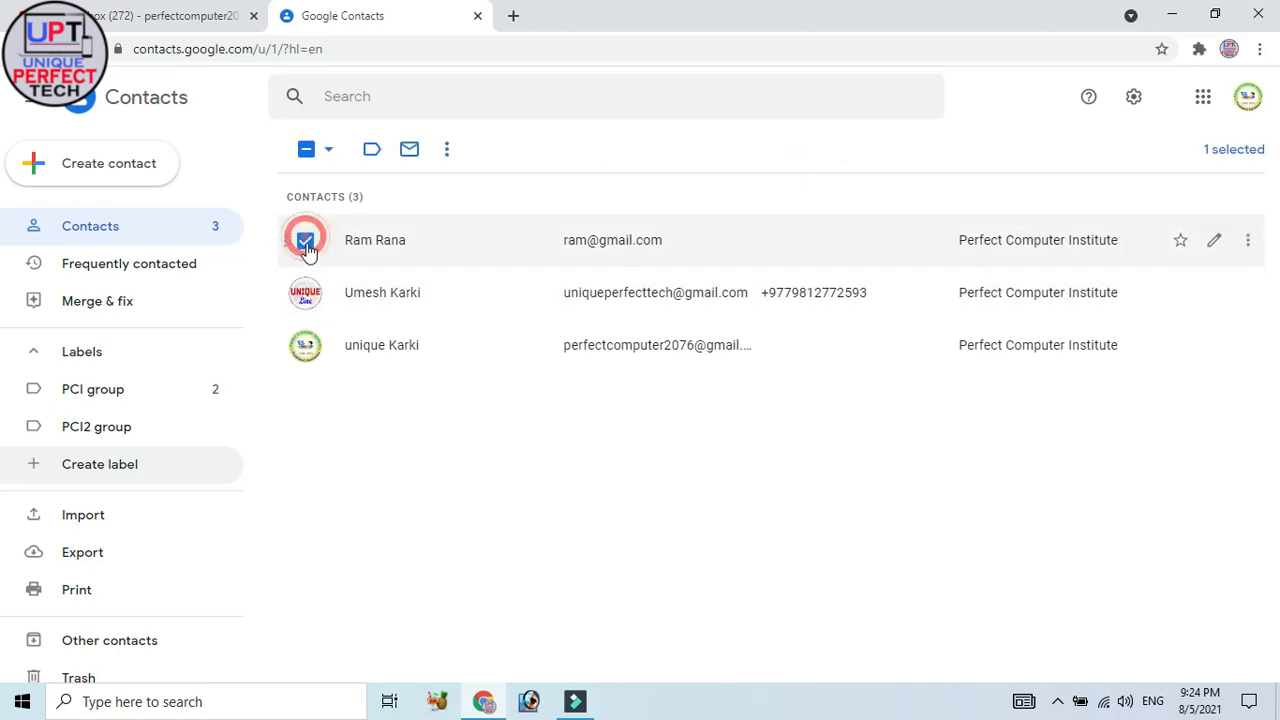
left_click(305, 292)
left_click(307, 347)
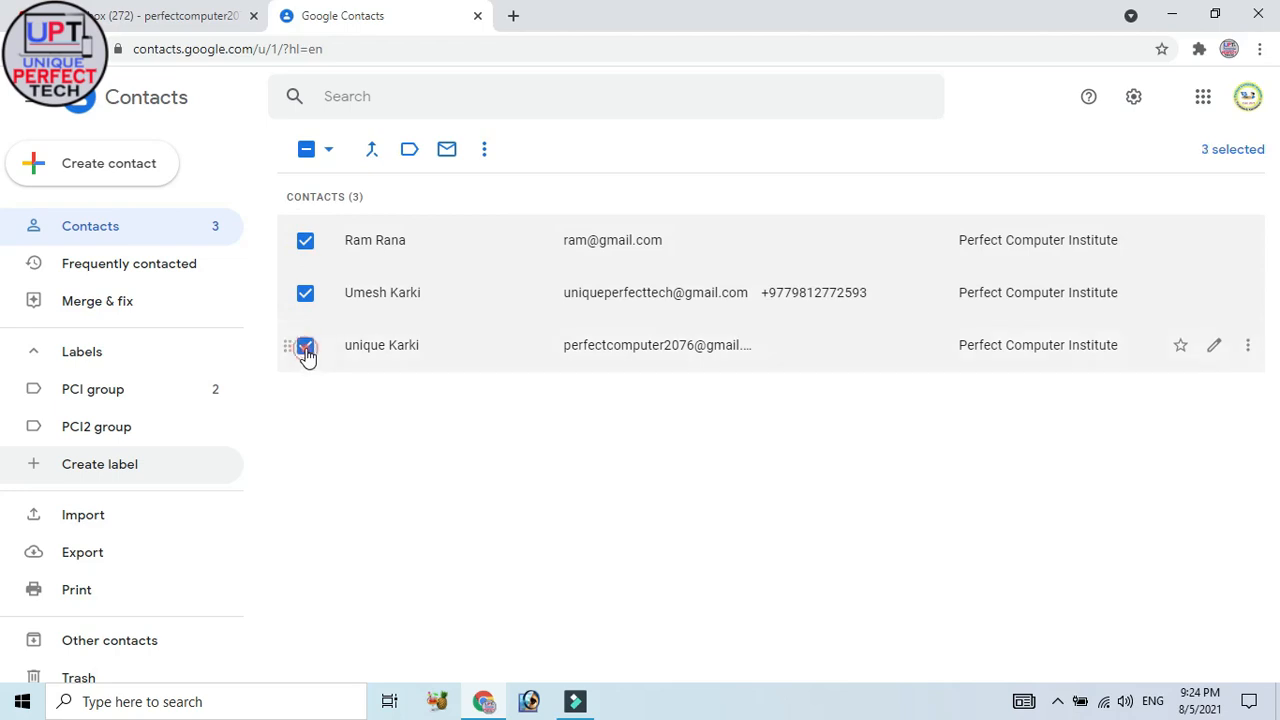
left_click(411, 153)
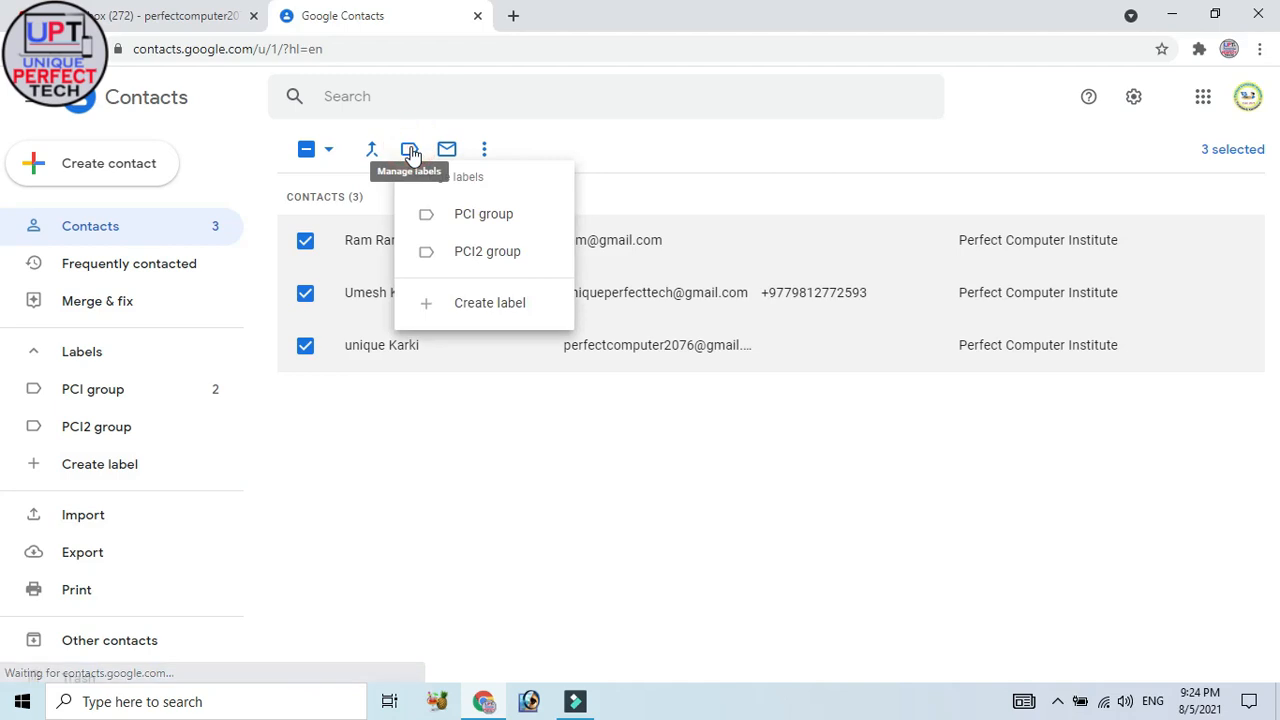
left_click(500, 262)
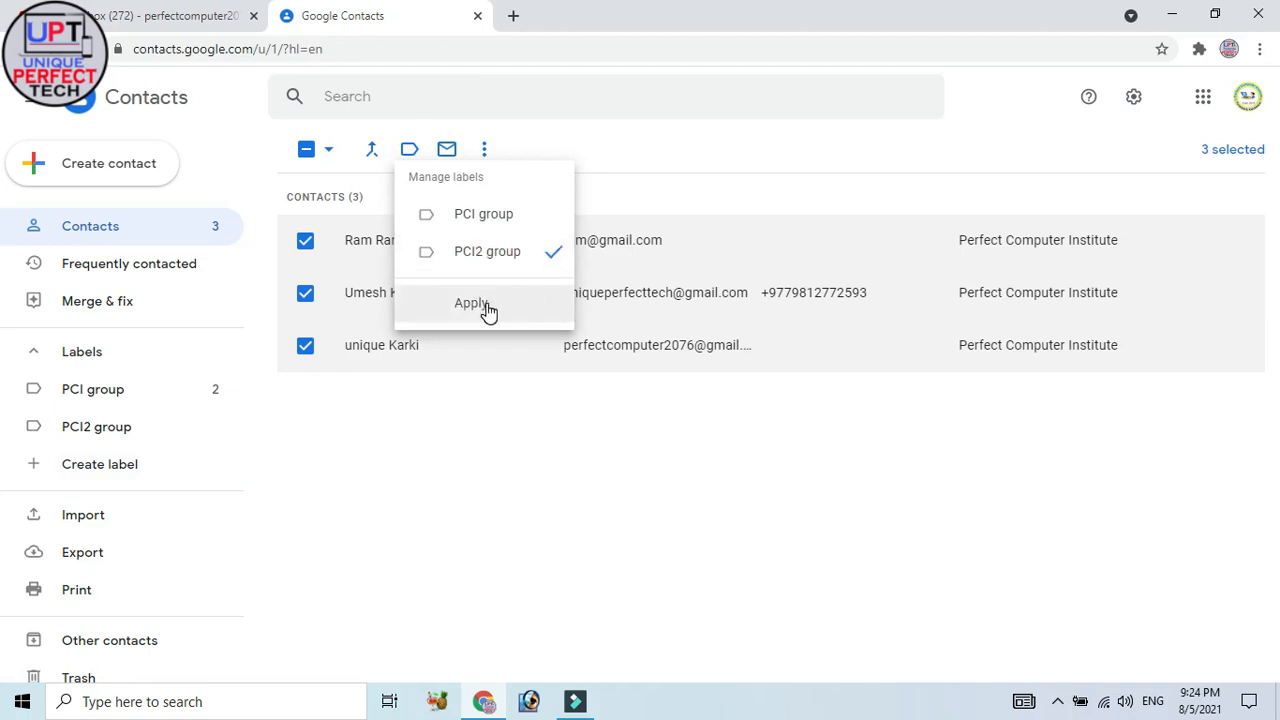
left_click(489, 311)
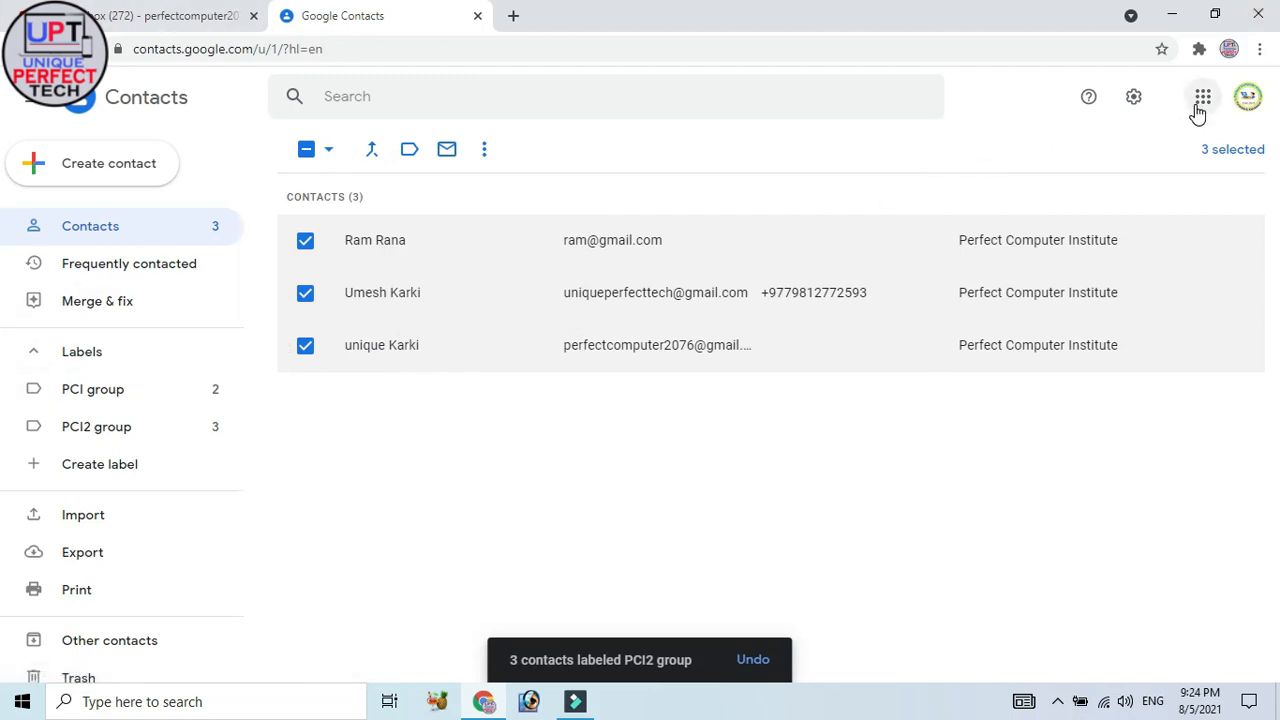
- Switch back to the Gmail inbox and compose a new message addressed to PCI2 group
left_click(117, 16)
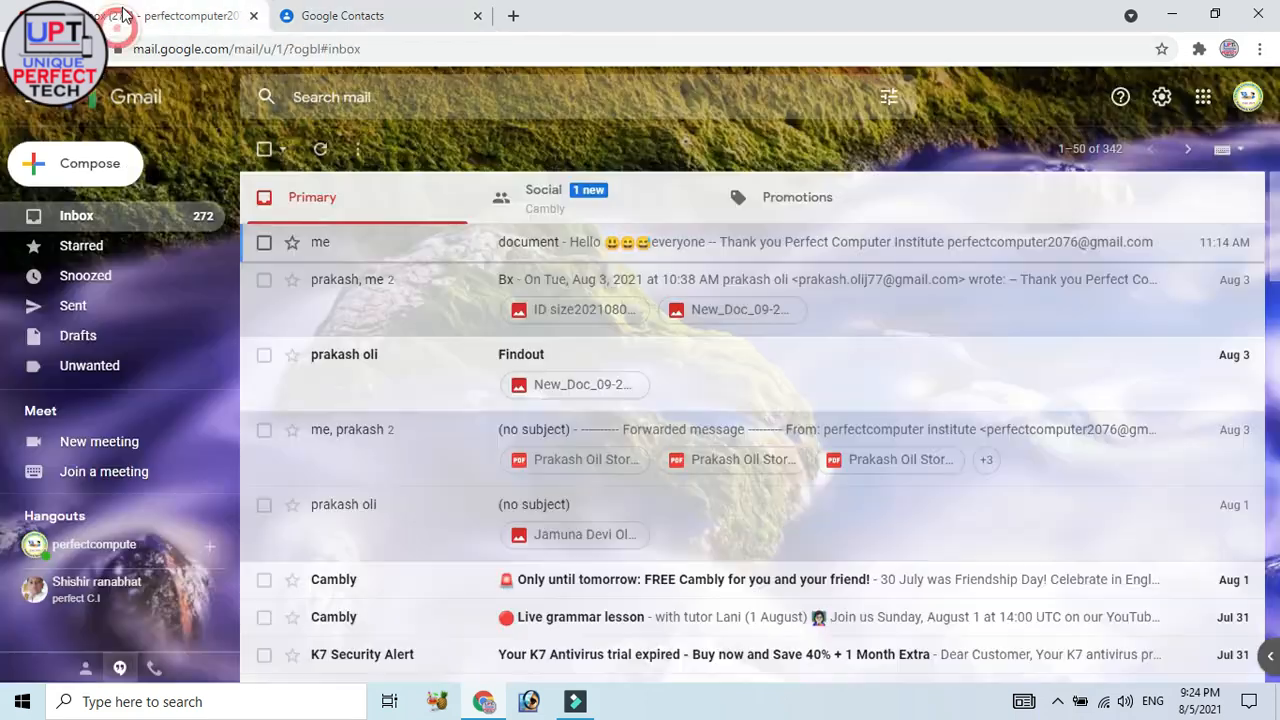
left_click(88, 166)
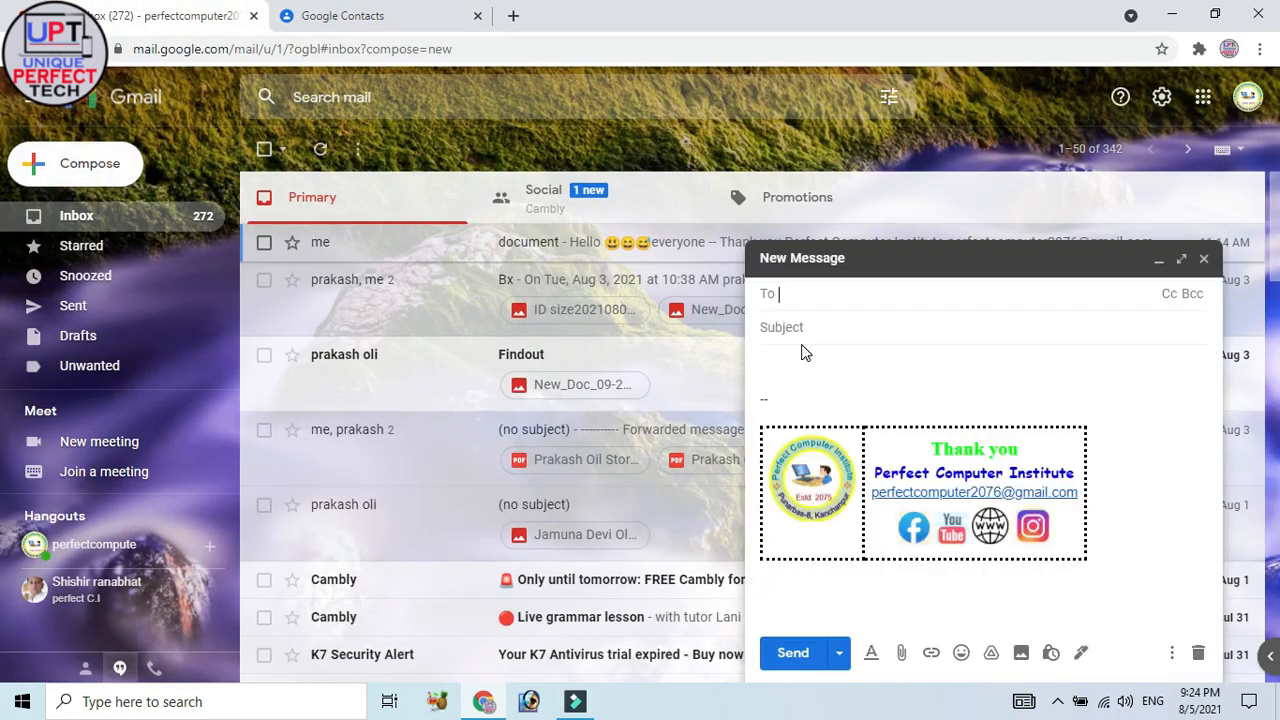
left_click(813, 293)
type("pci")
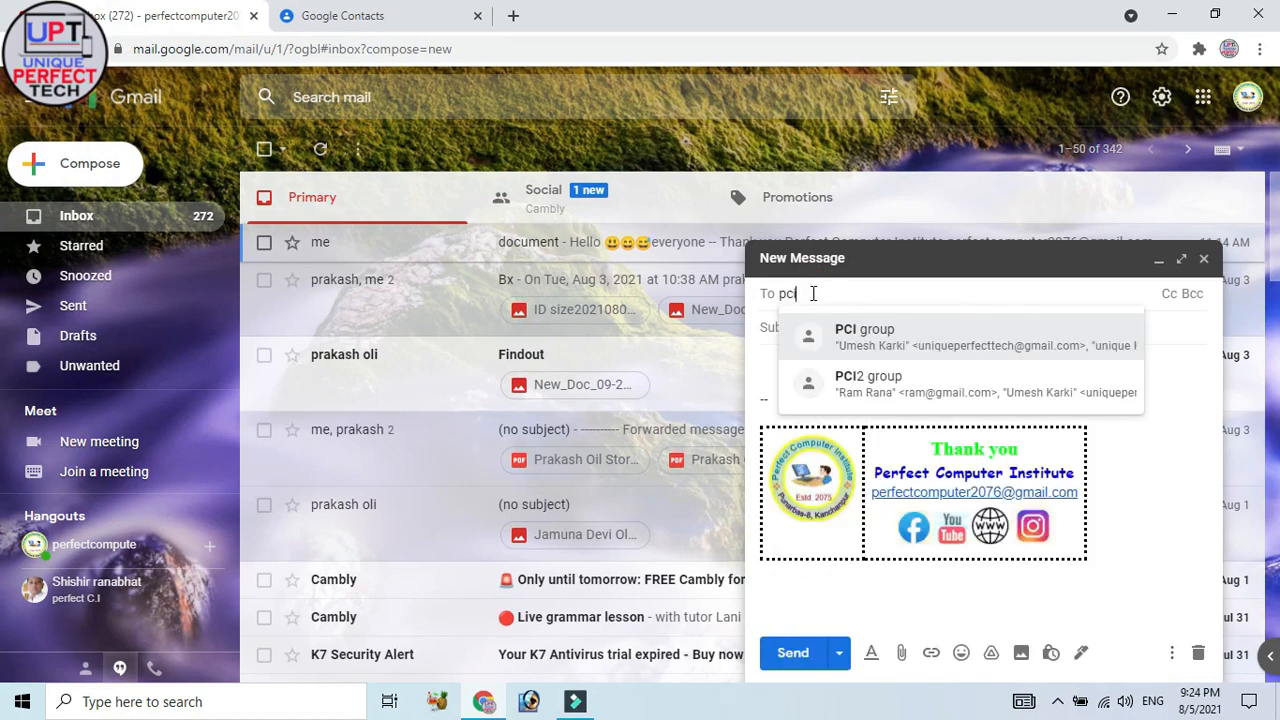
left_click(872, 385)
- Set the message subject to Document and place the cursor in the body above the signature
left_click(838, 331)
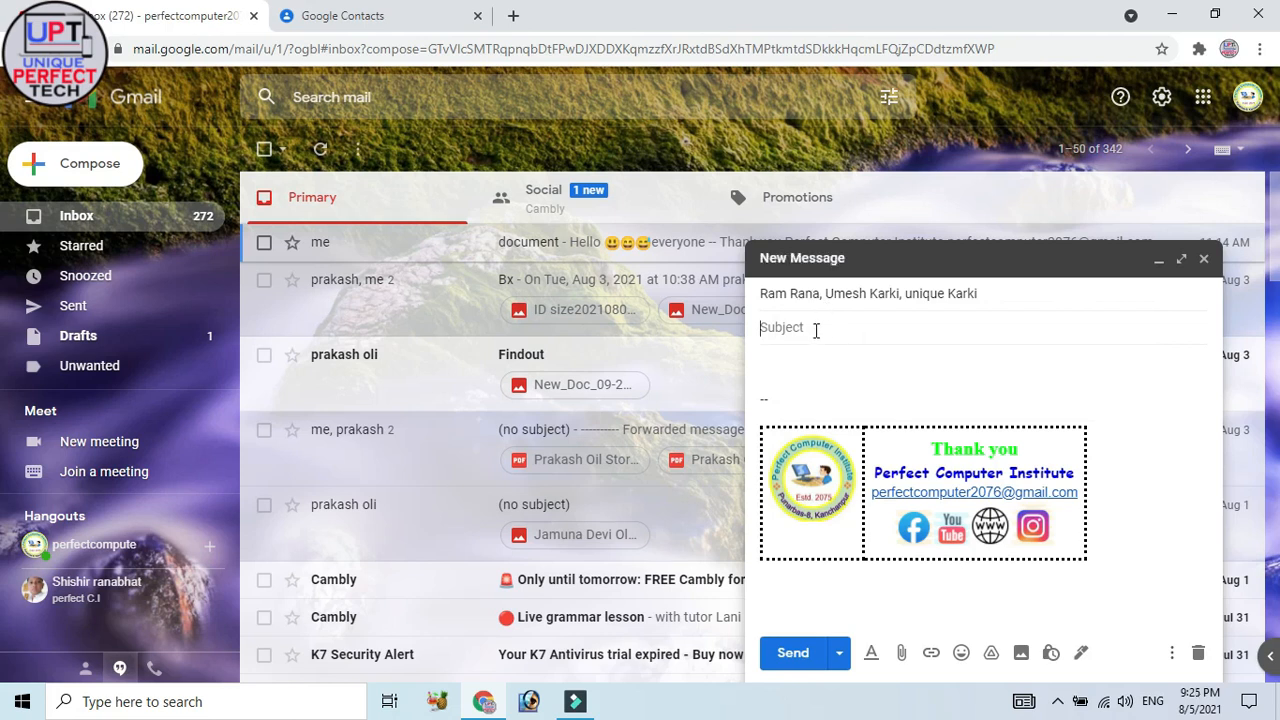
left_click(816, 331)
type("Document")
left_click(848, 384)
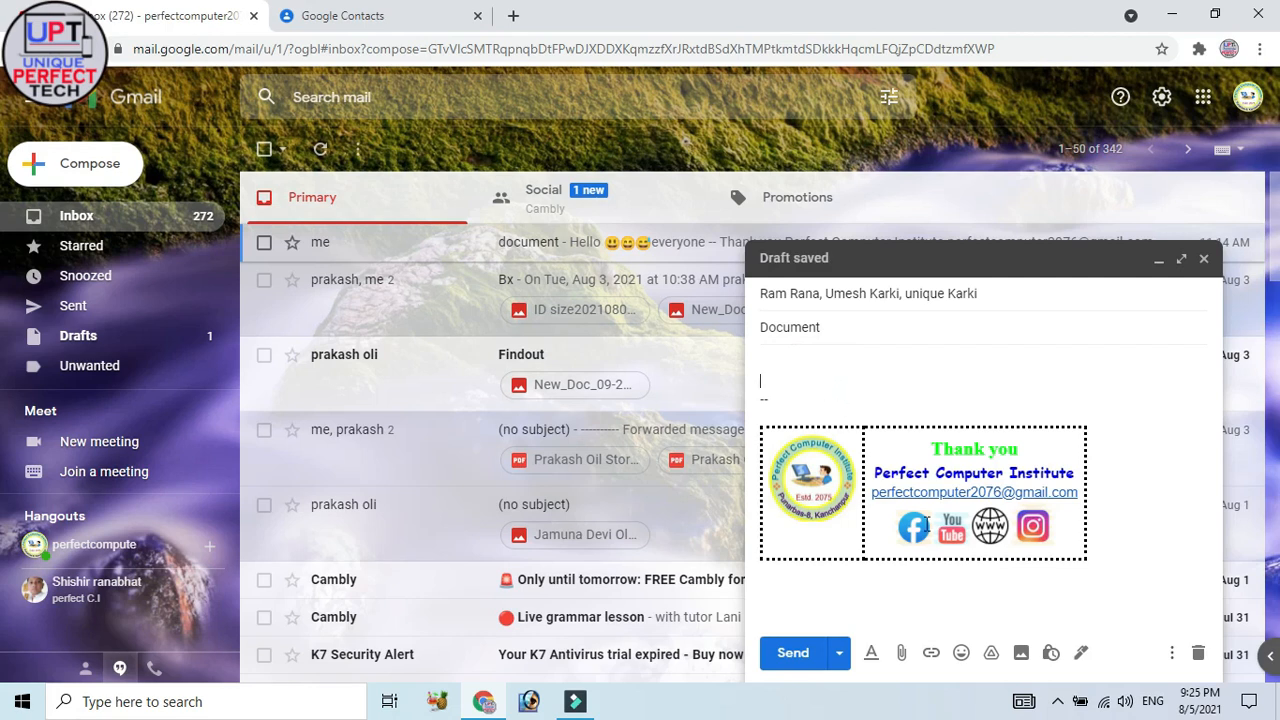
- Attach the image 533c5a256808e8bf143db1fd0a00091e from the Desktop to the Document message
left_click(902, 652)
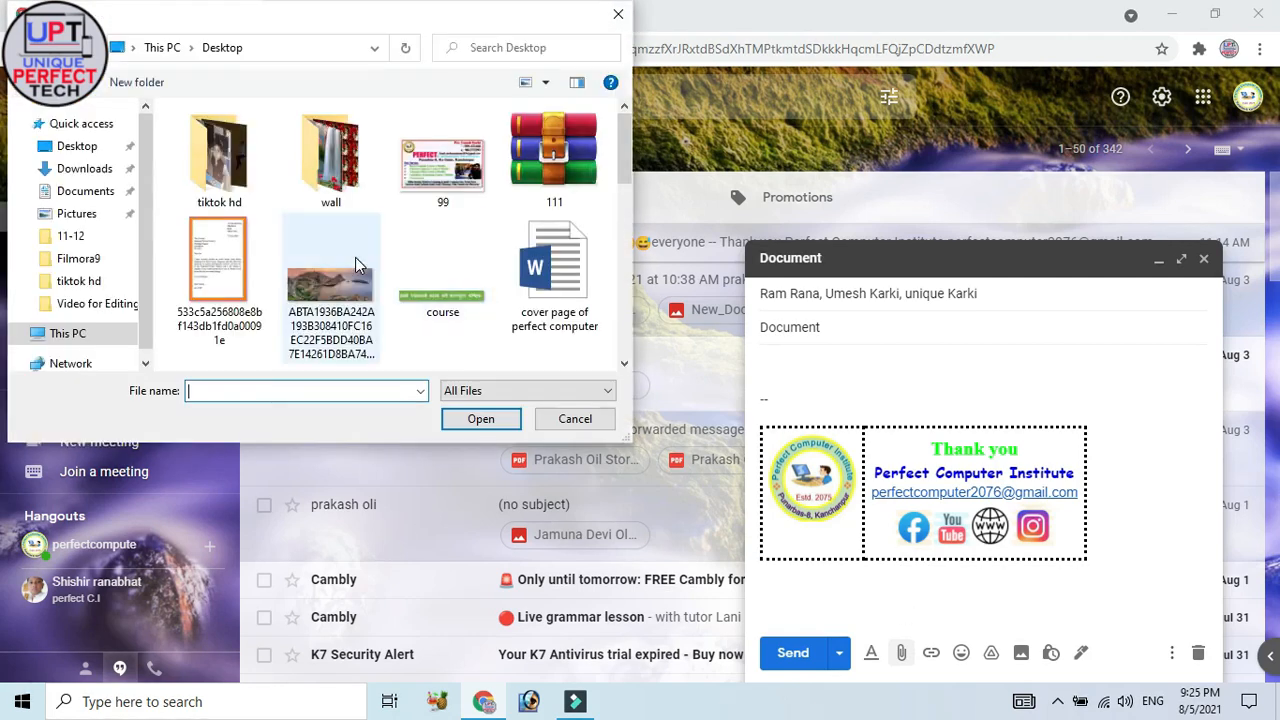
left_click(243, 261)
left_click(490, 426)
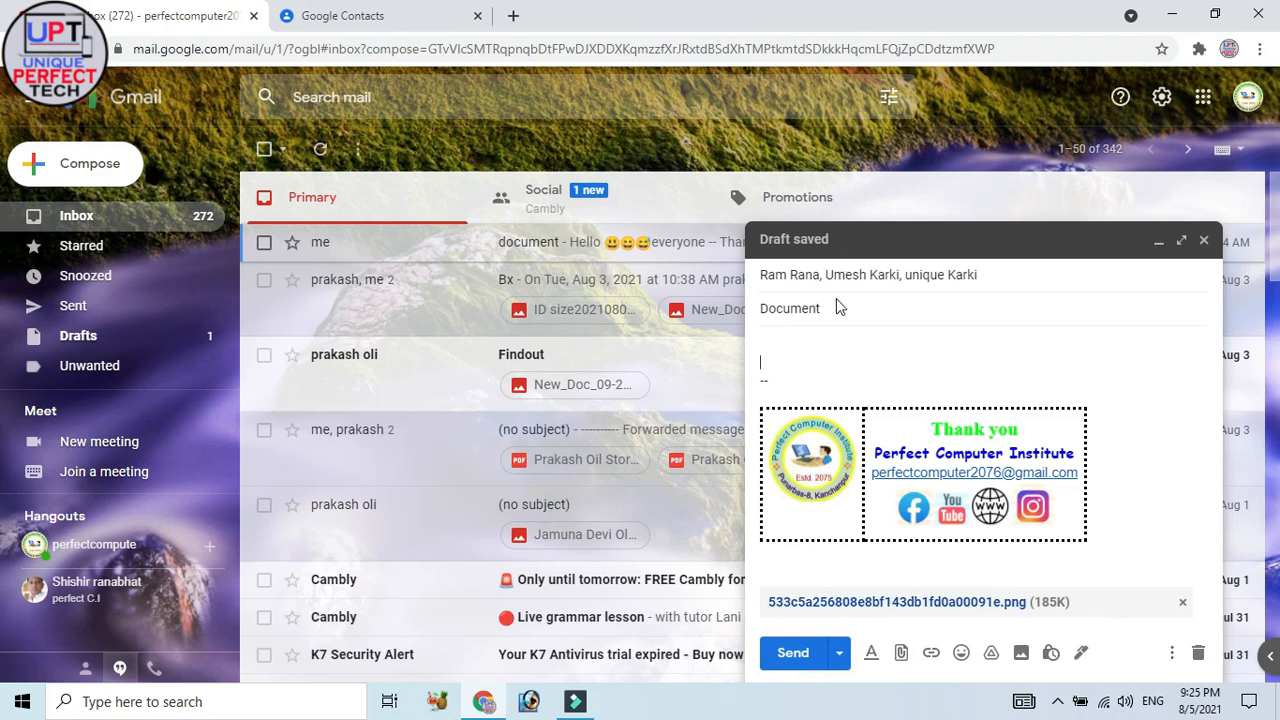
- Send the Document message to the group and undo the sending
left_click(790, 653)
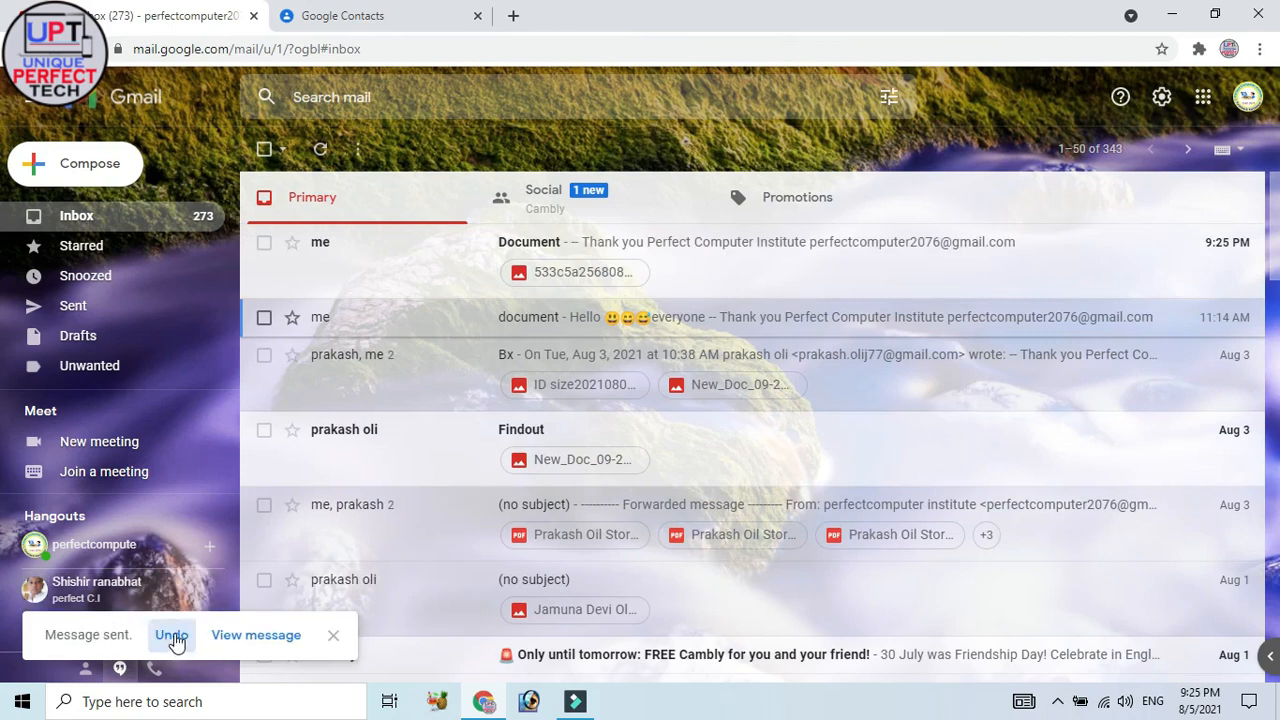
left_click(171, 635)
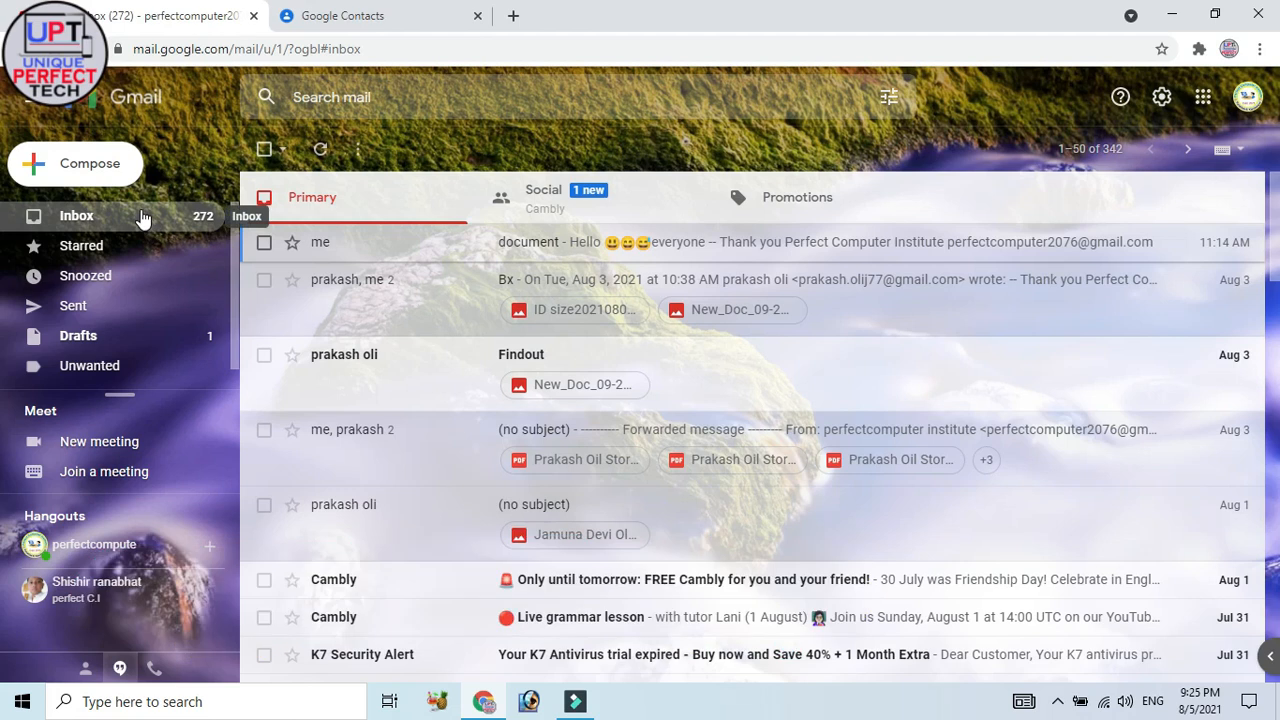
- Compose a new message addressed to the PCI group contact label
left_click(84, 172)
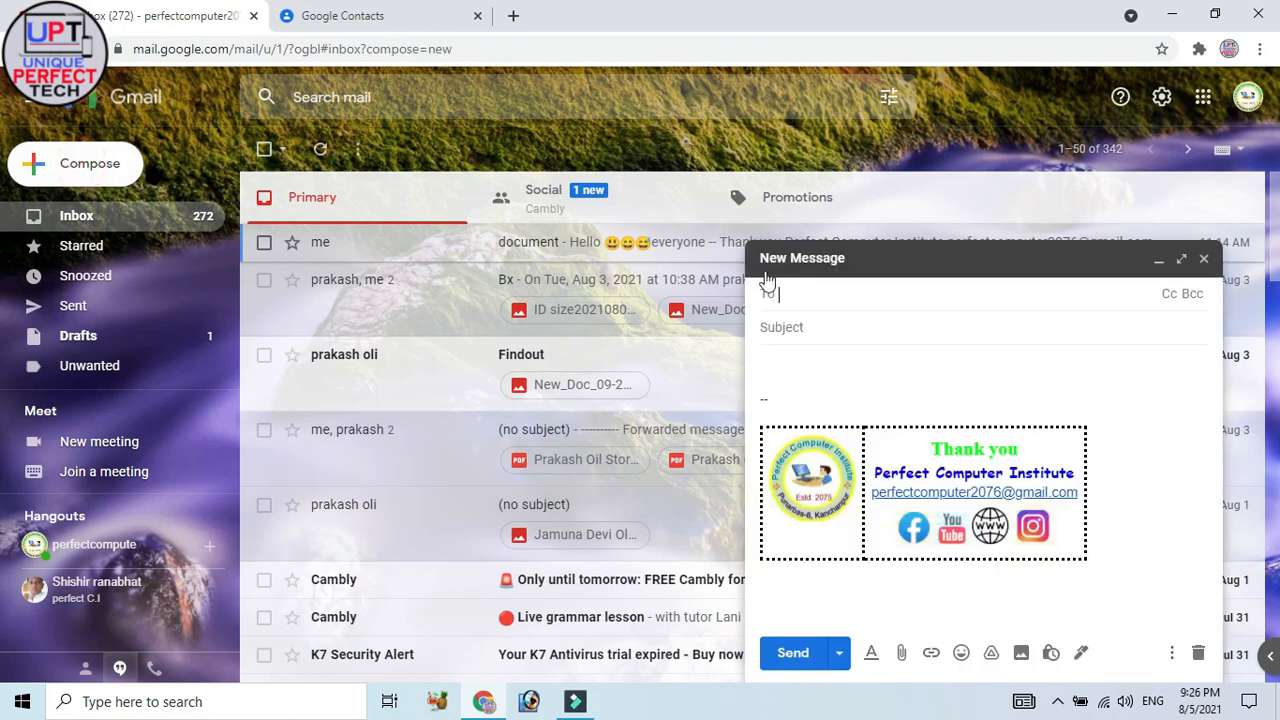
left_click(797, 296)
type("pci")
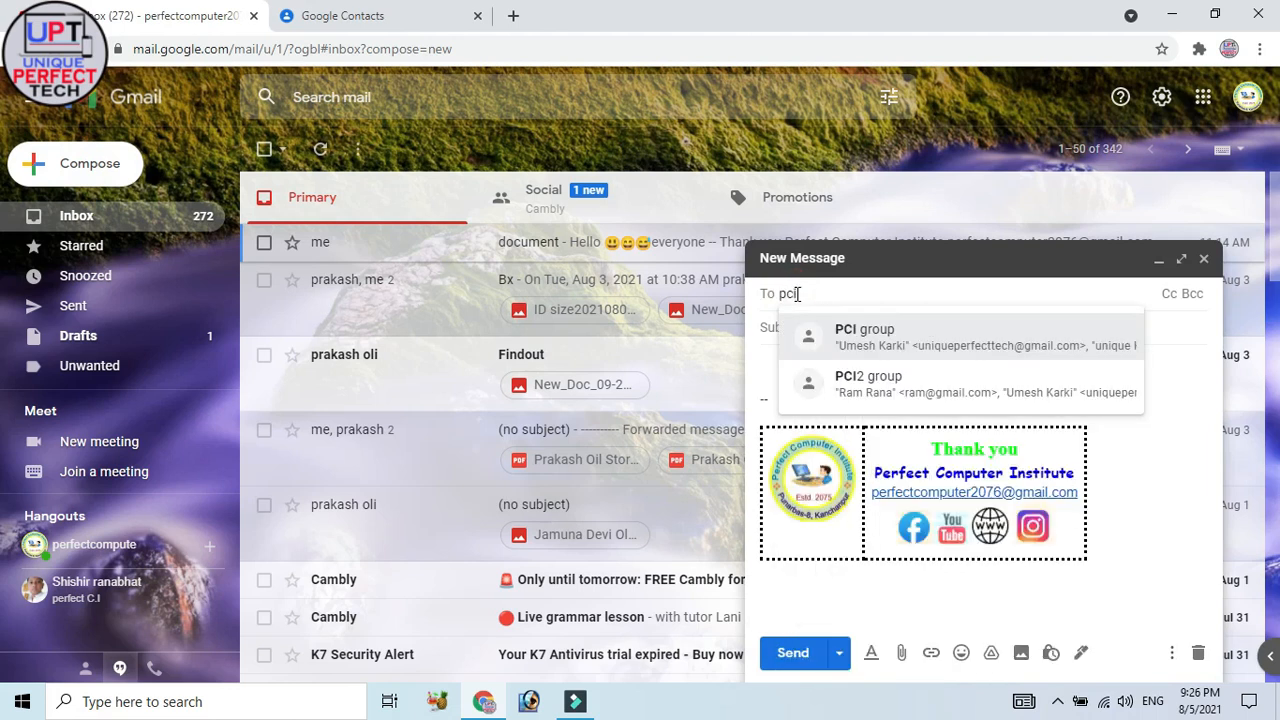
left_click(880, 335)
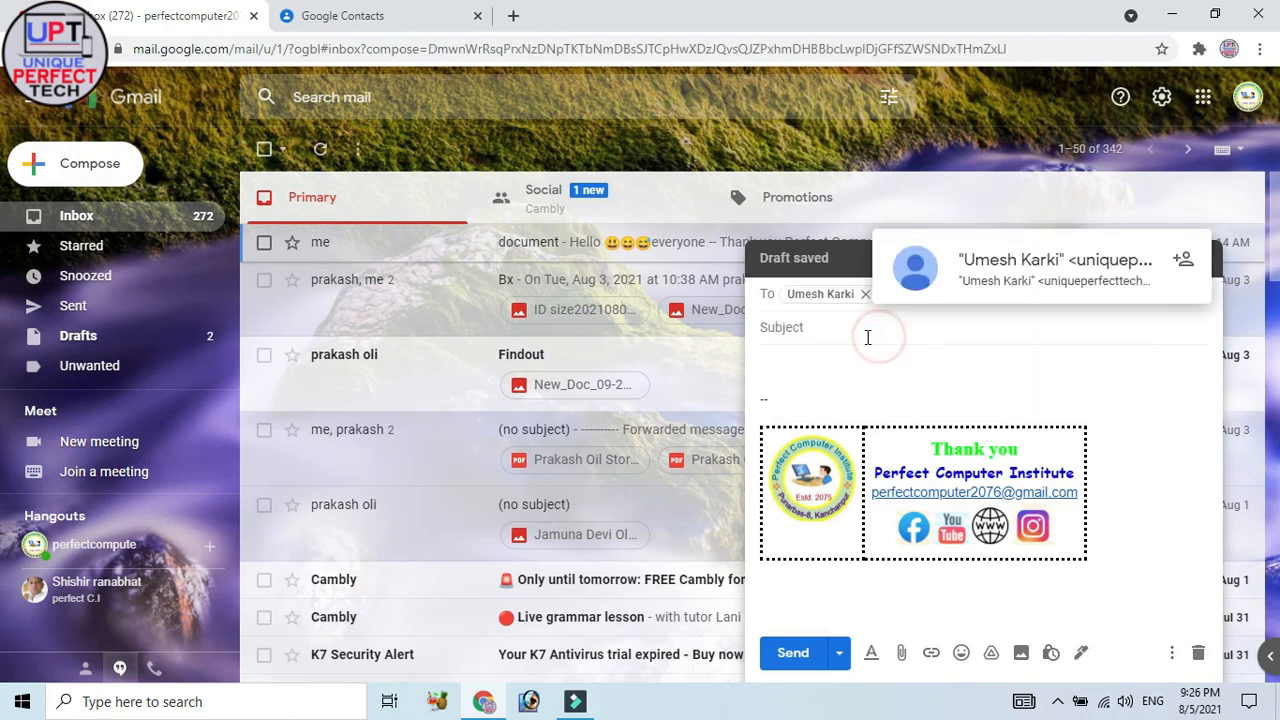
- Set the message subject to Photo and write Hello in the body above the signature
left_click(815, 330)
type("Photo")
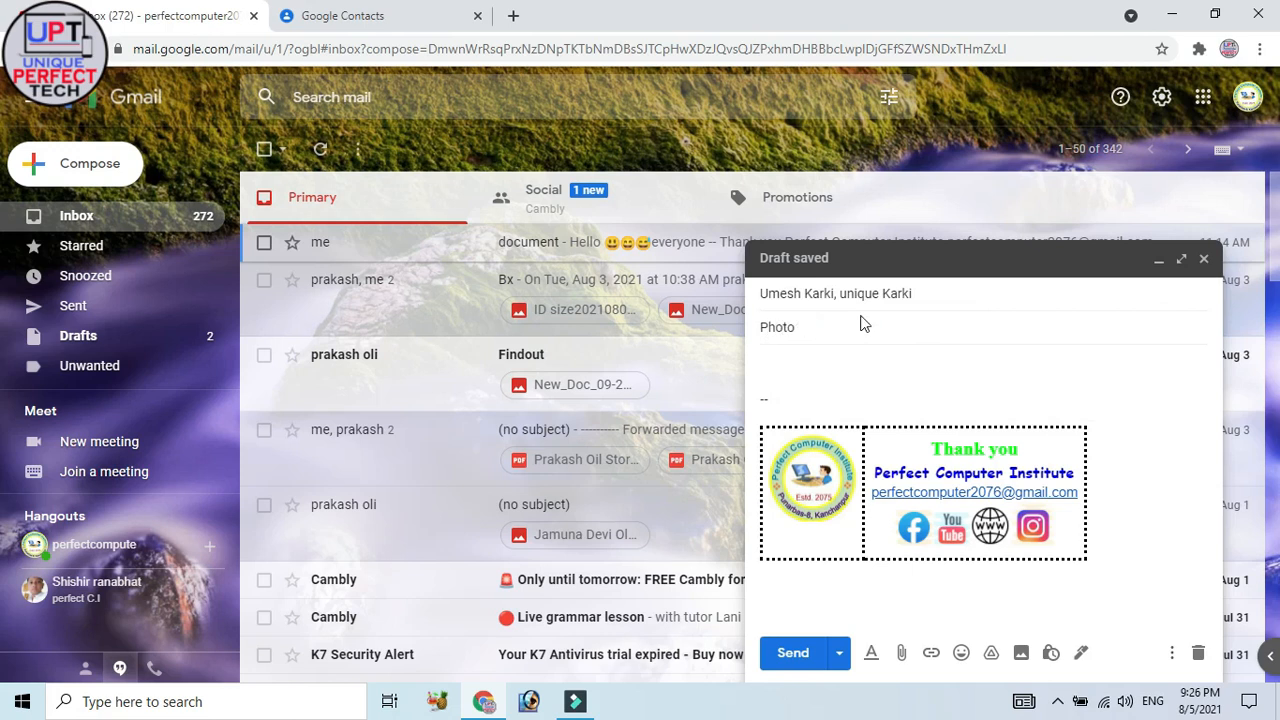
left_click(813, 390)
type("Hello")
- Start scheduling the Photo message with a custom date and time, and choose Aug 6, 2021 as the date
left_click(840, 656)
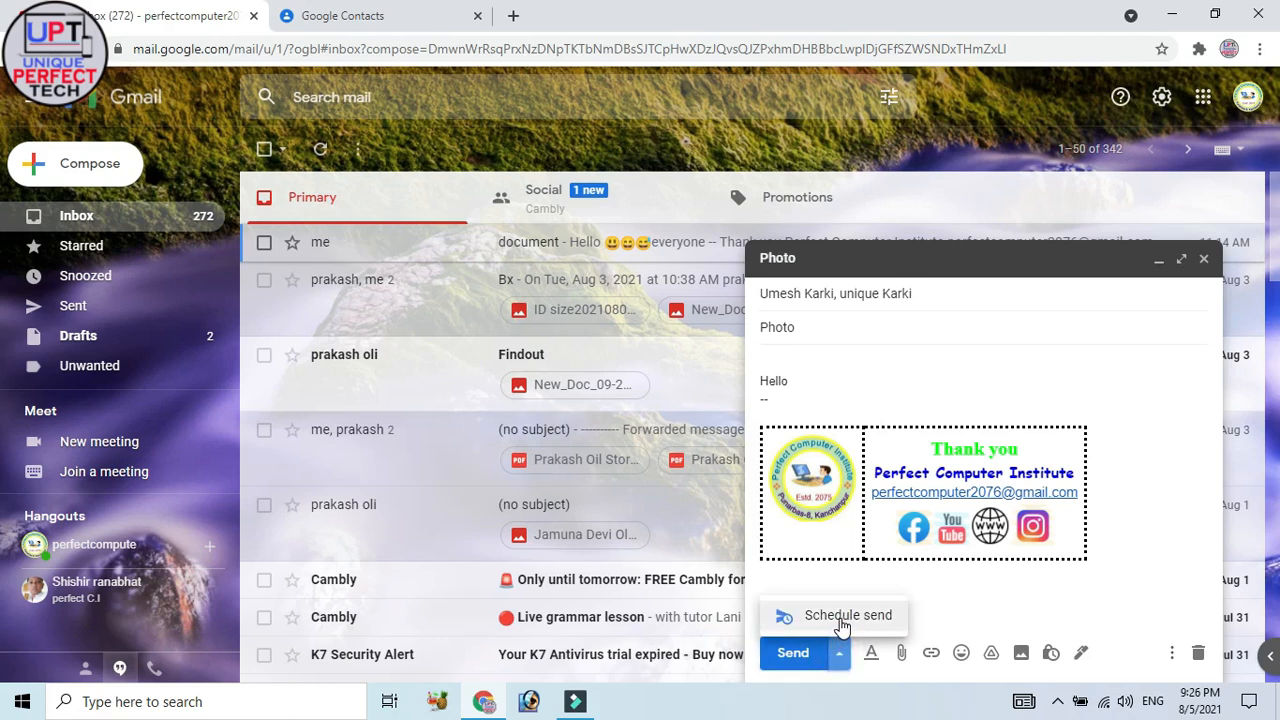
left_click(843, 618)
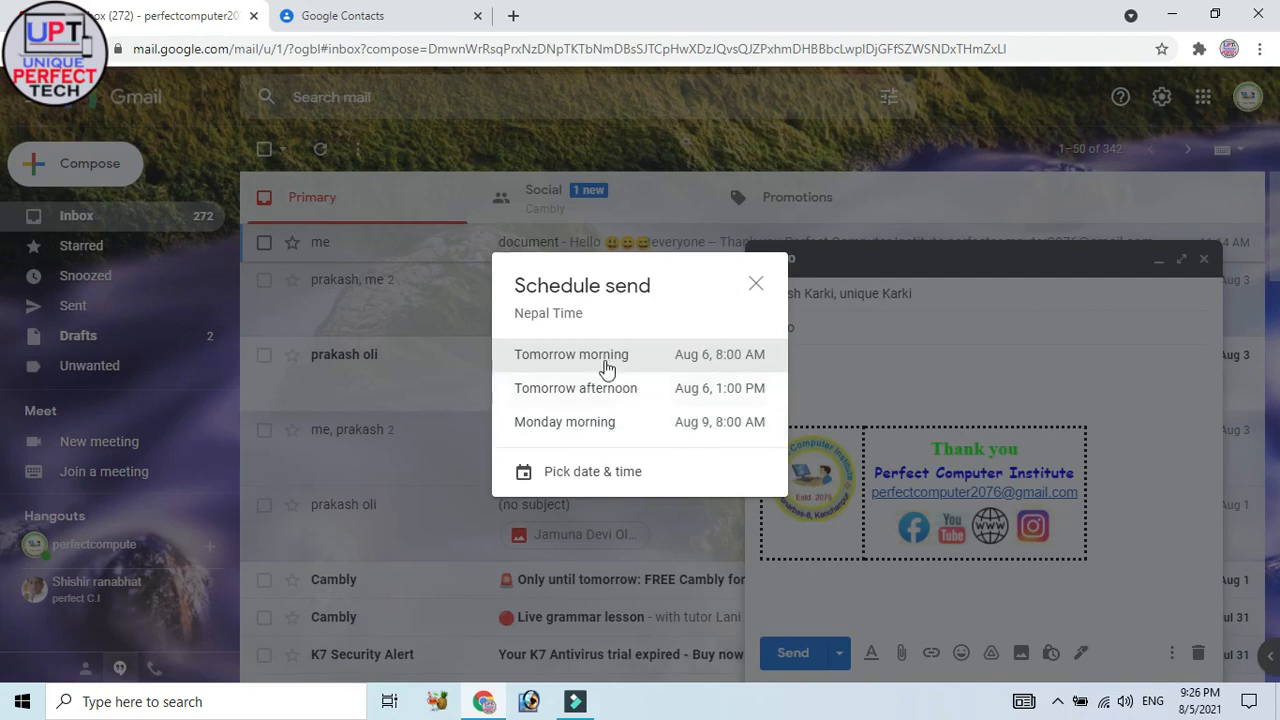
left_click(608, 478)
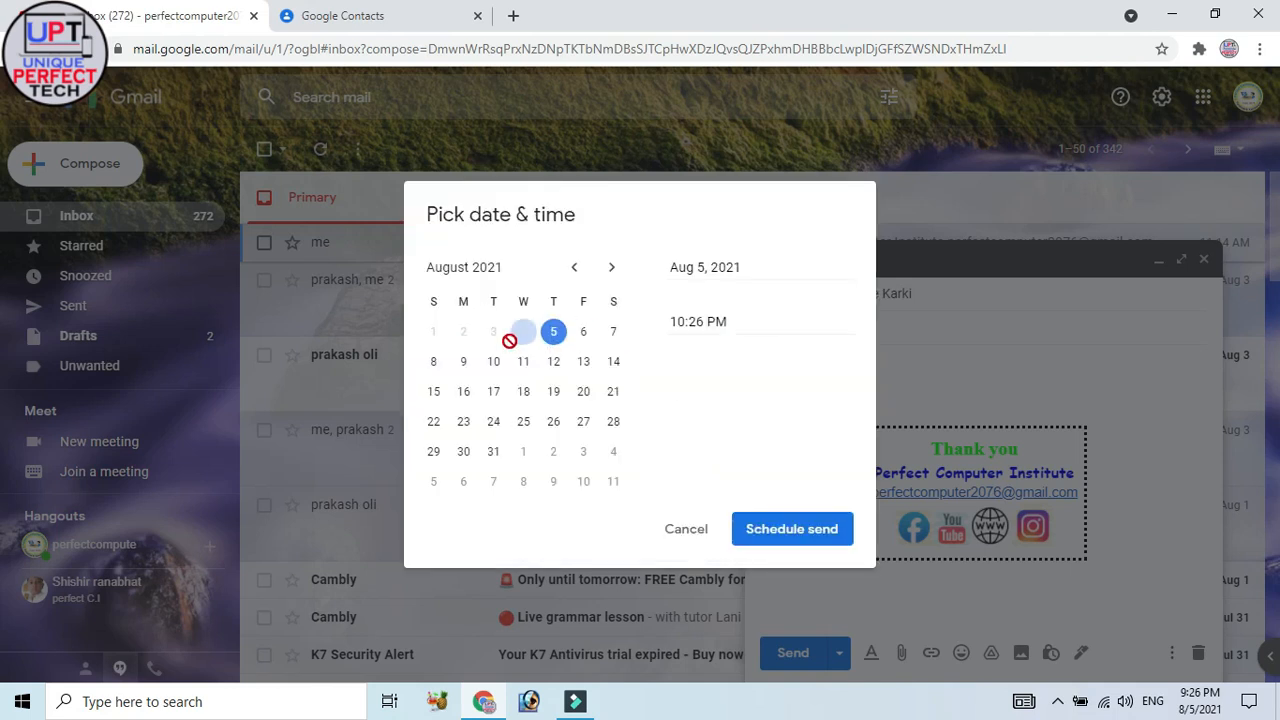
left_click(700, 321)
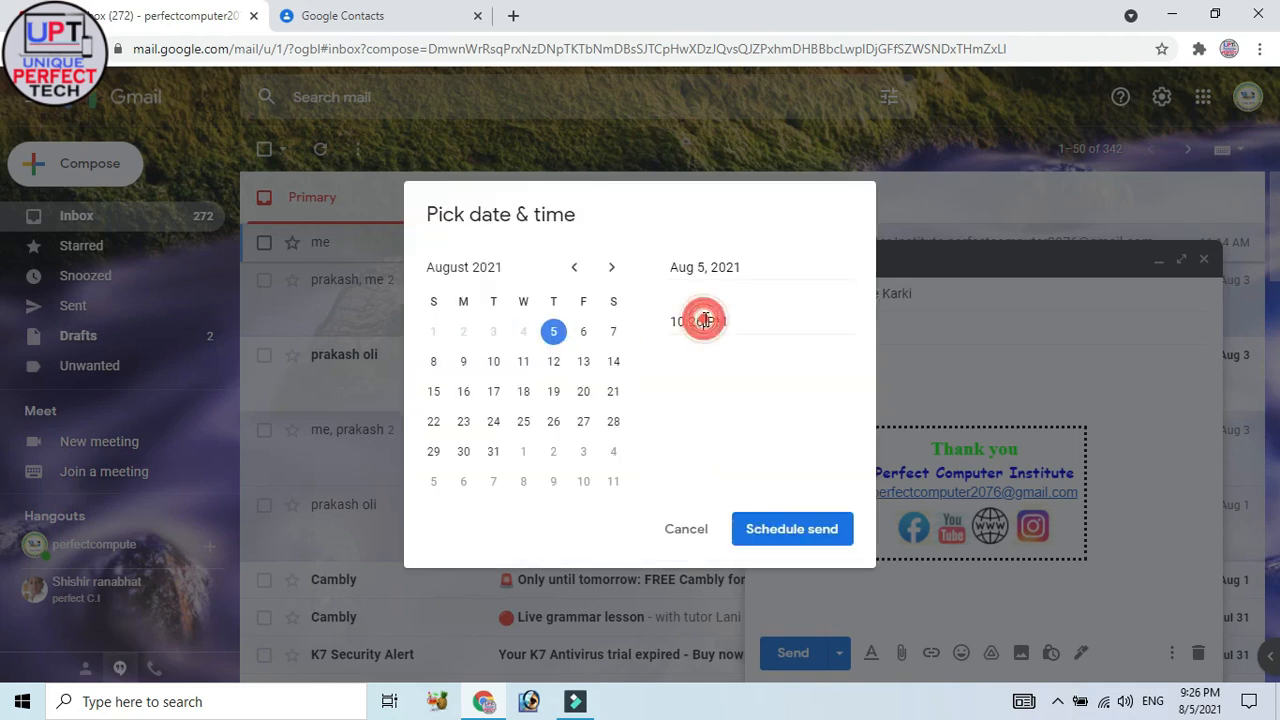
left_click(584, 333)
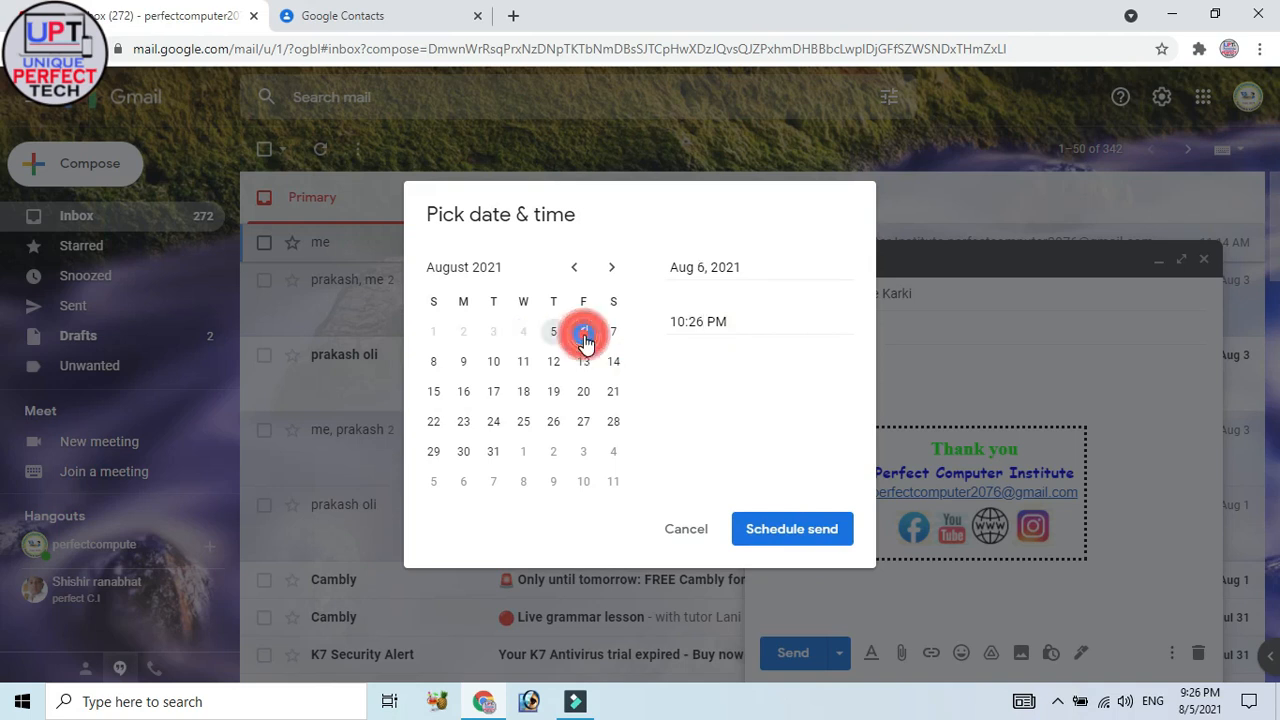
- Set the scheduled sending time to 7:00 and schedule the message
left_click(702, 321)
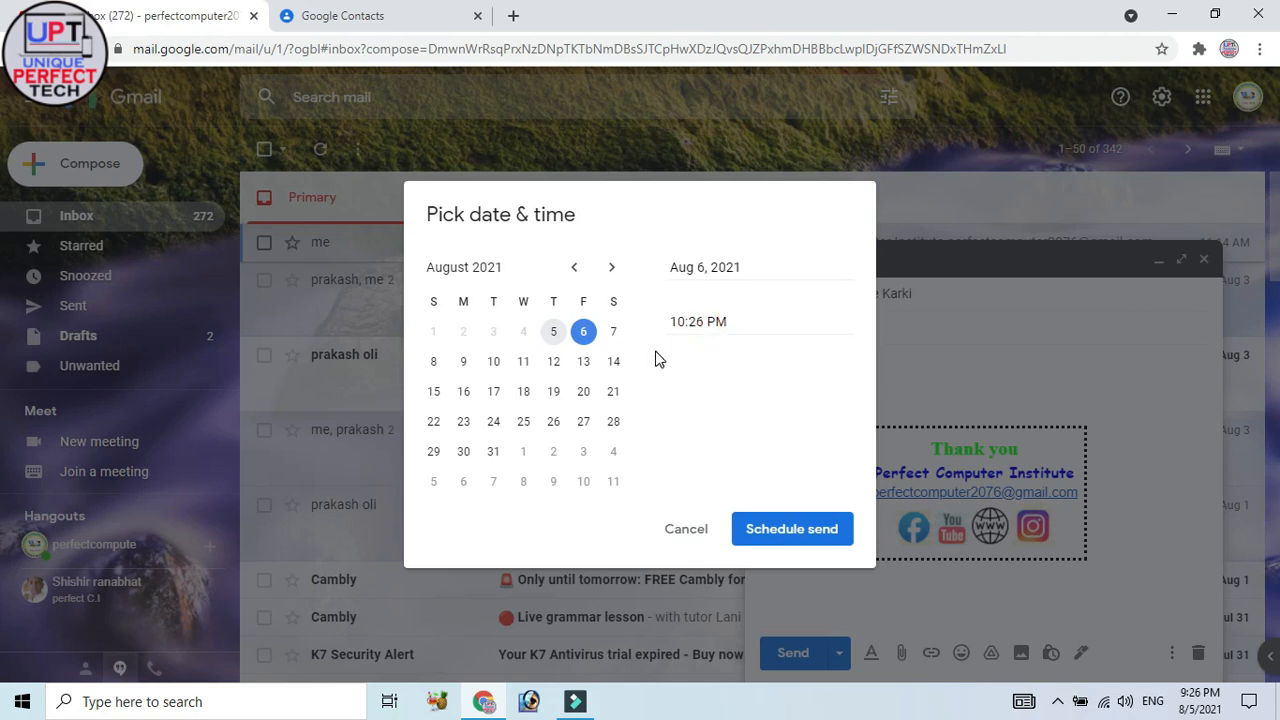
key("BackSpace")
key("BackSpace")
key("BackSpace")
key("BackSpace")
key("BackSpace")
type("7:00")
left_click(722, 322)
left_click(786, 532)
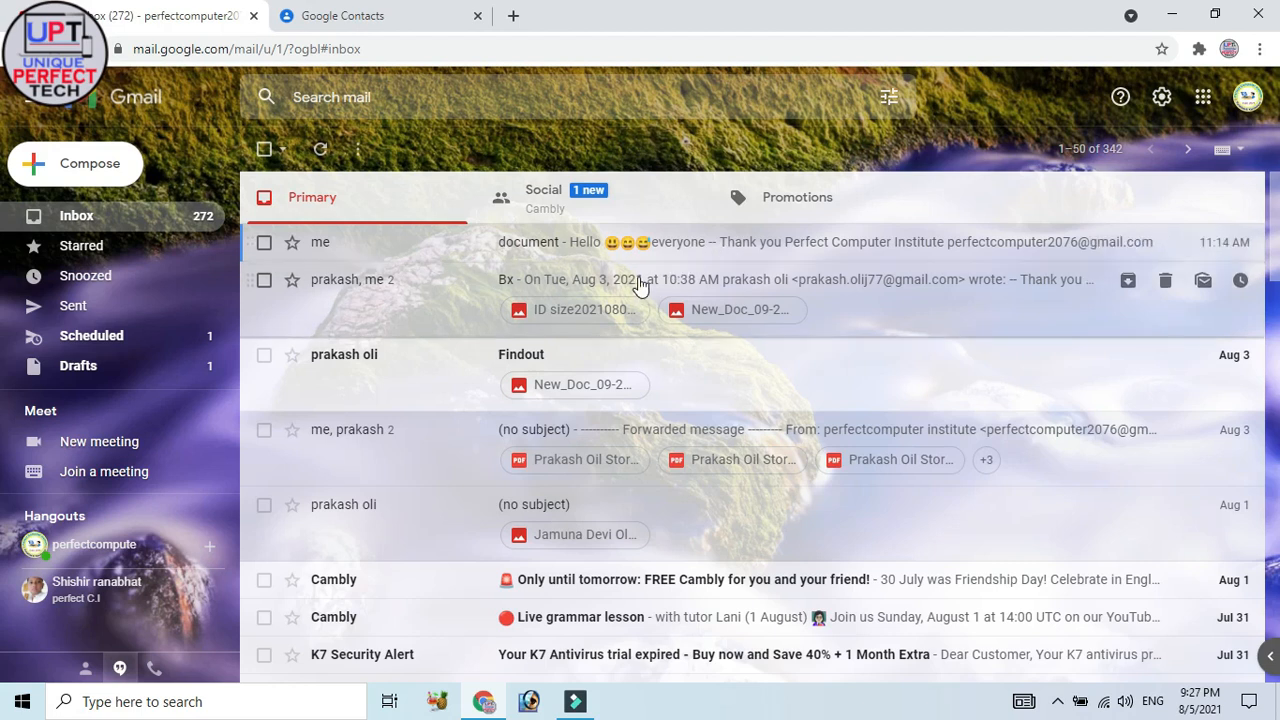
- Open the Accounts and Import settings and start granting another account access to this mailbox
left_click(1161, 100)
left_click(1135, 196)
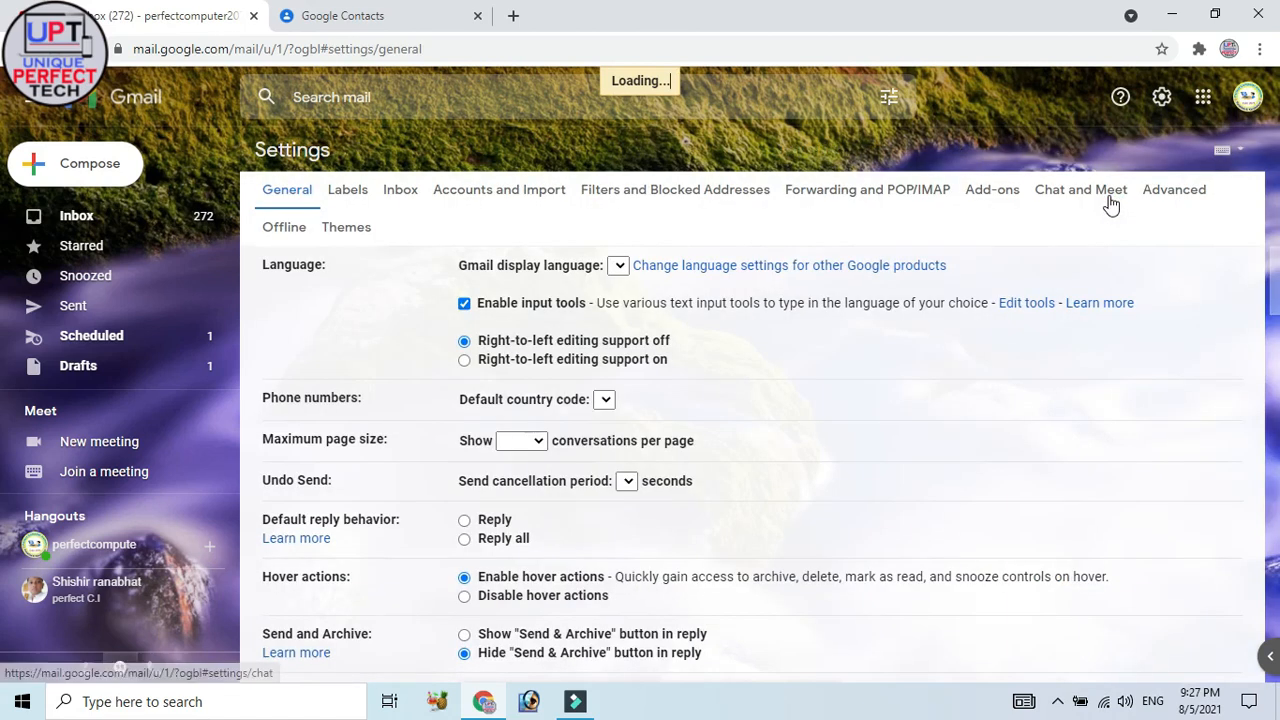
left_click(510, 198)
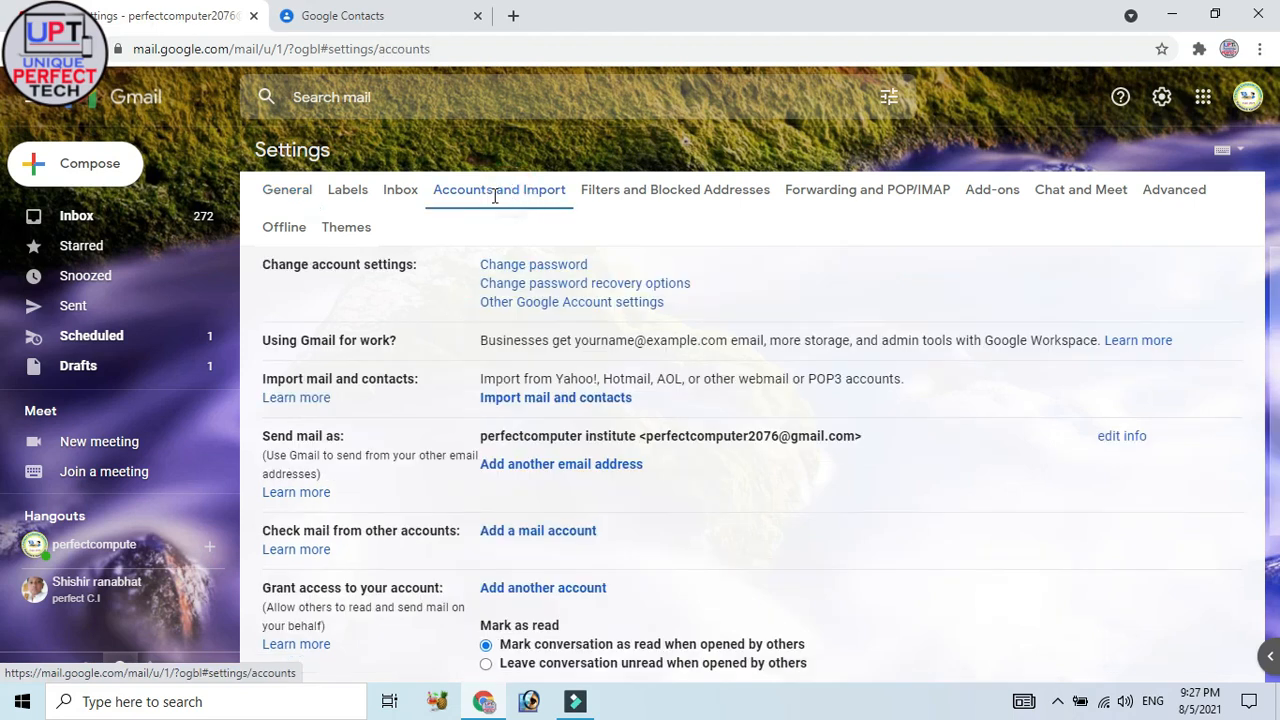
scroll(392, 400, "down", 3)
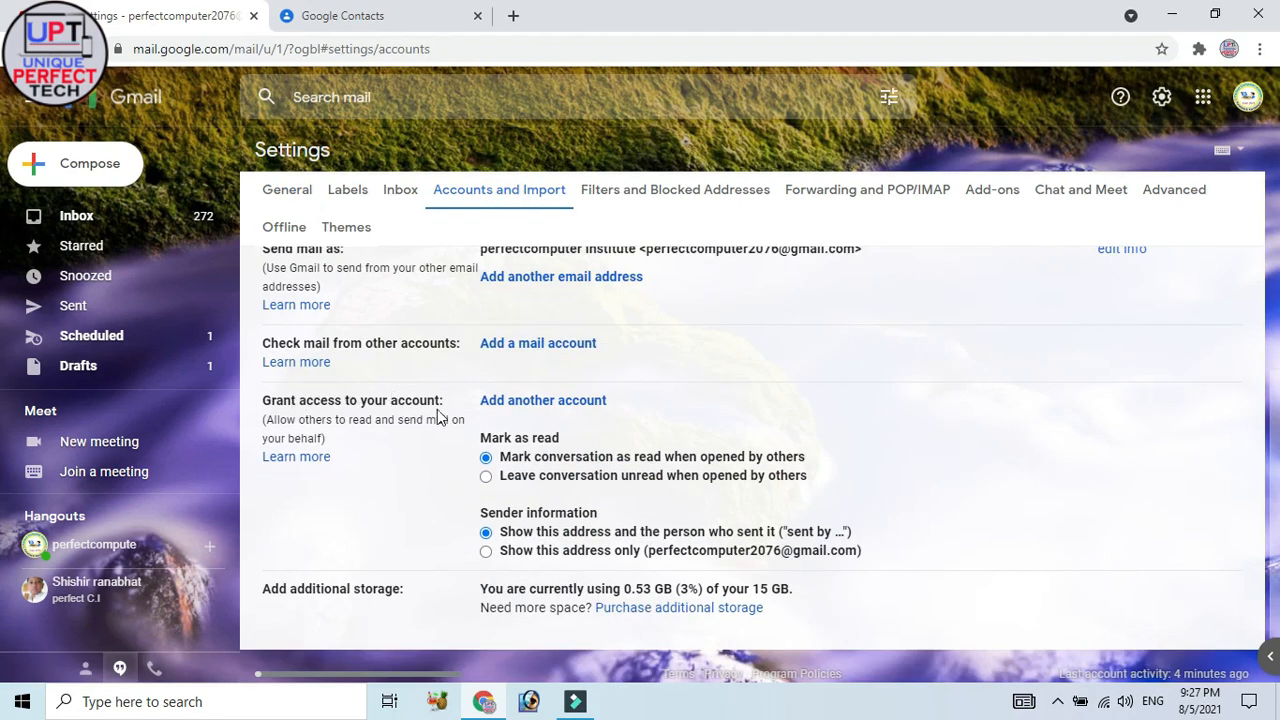
left_click(557, 403)
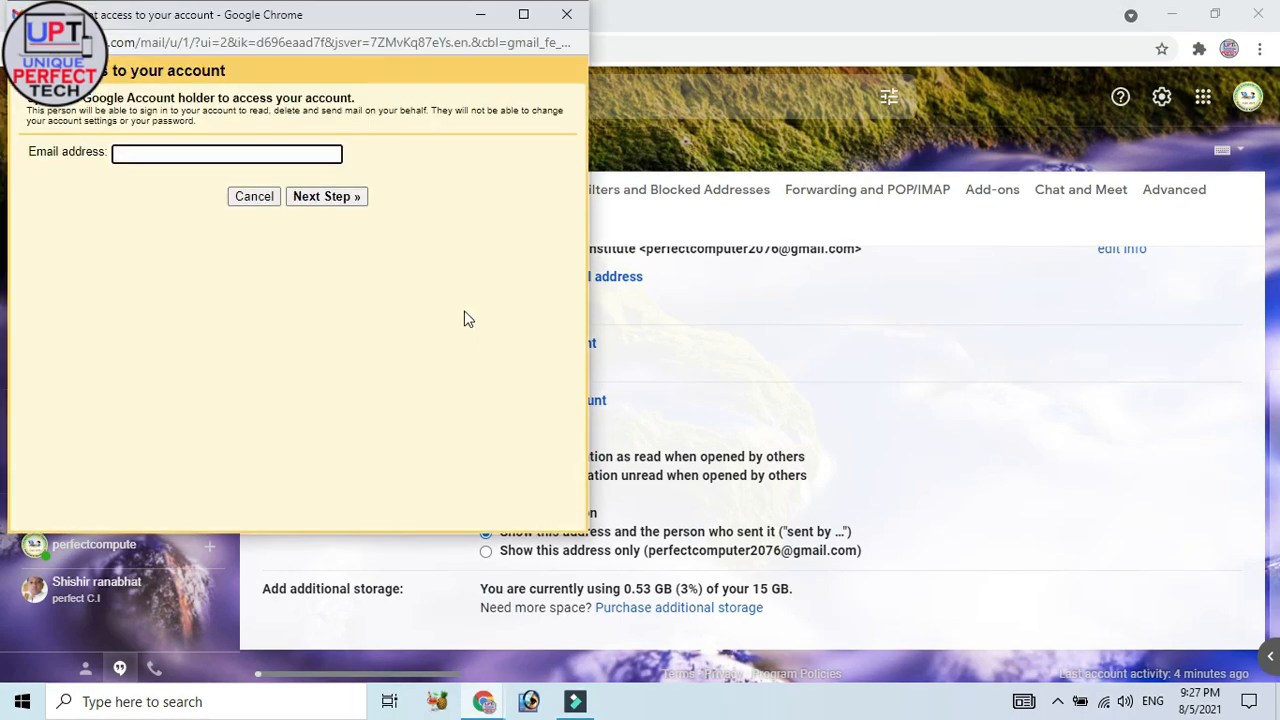
- Enter the delegate's suggested email address and send the confirmation email to grant access
left_click_drag(323, 28, 460, 48)
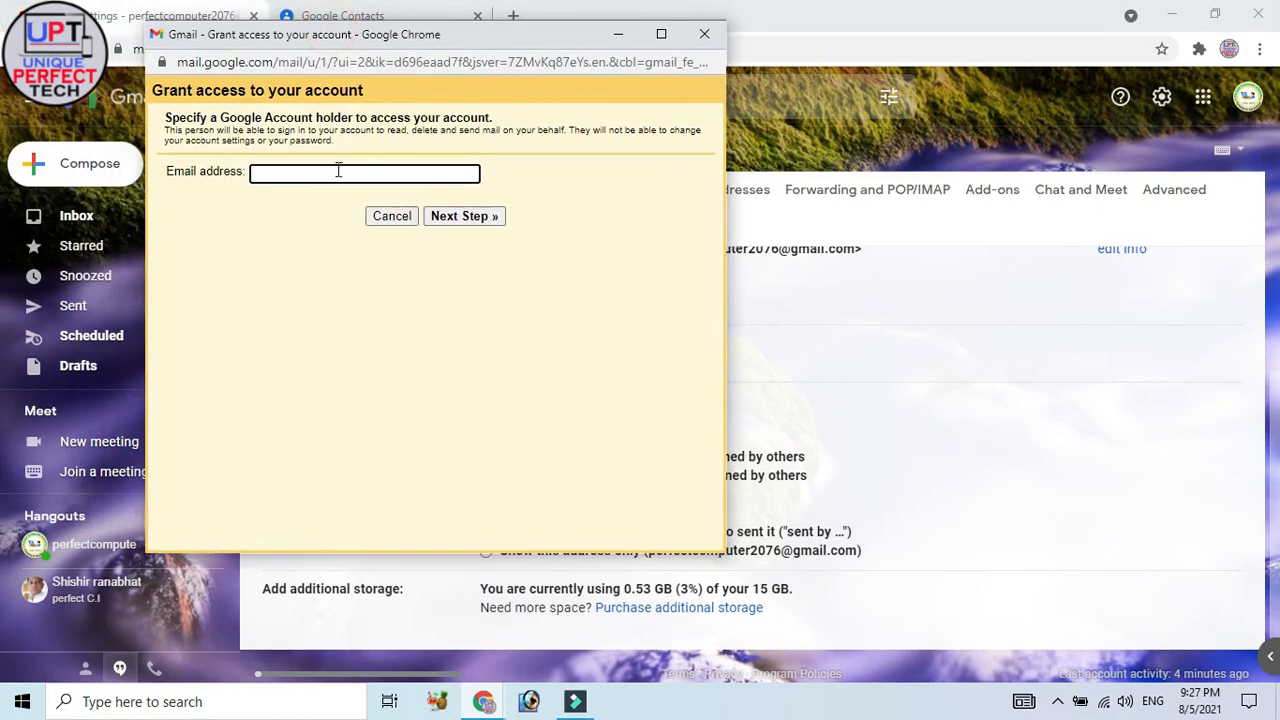
left_click(296, 174)
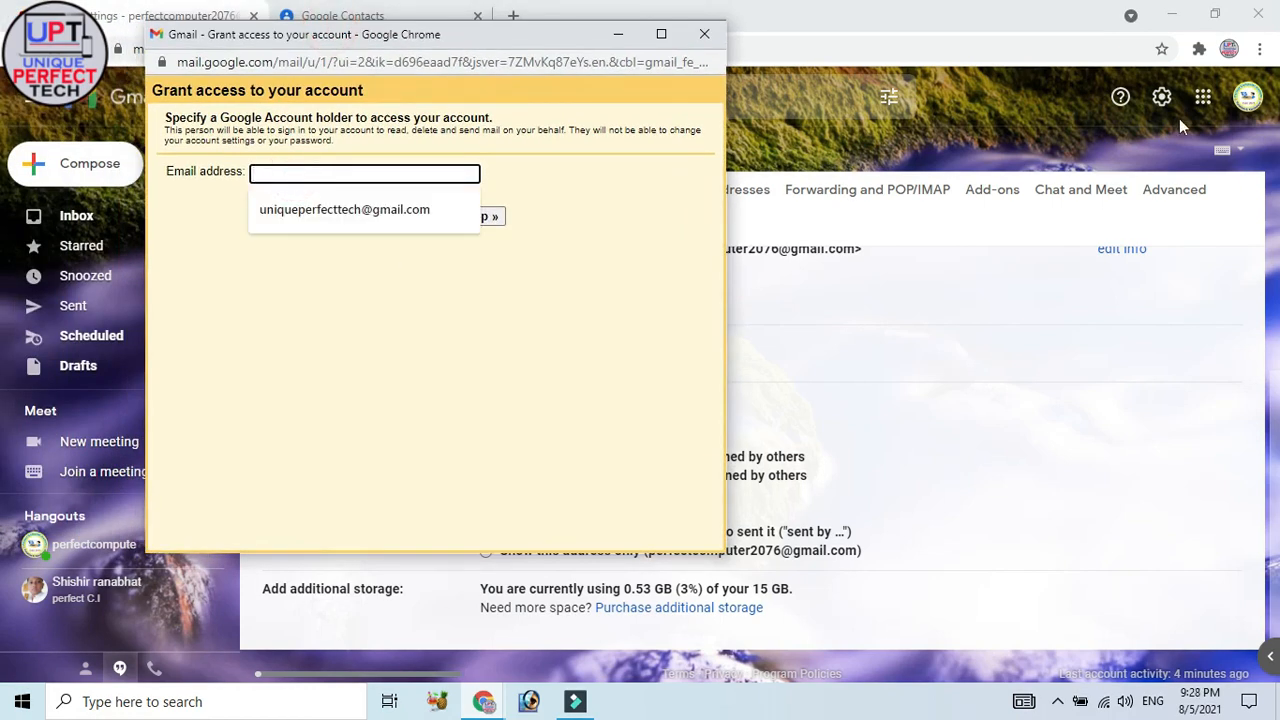
left_click(366, 212)
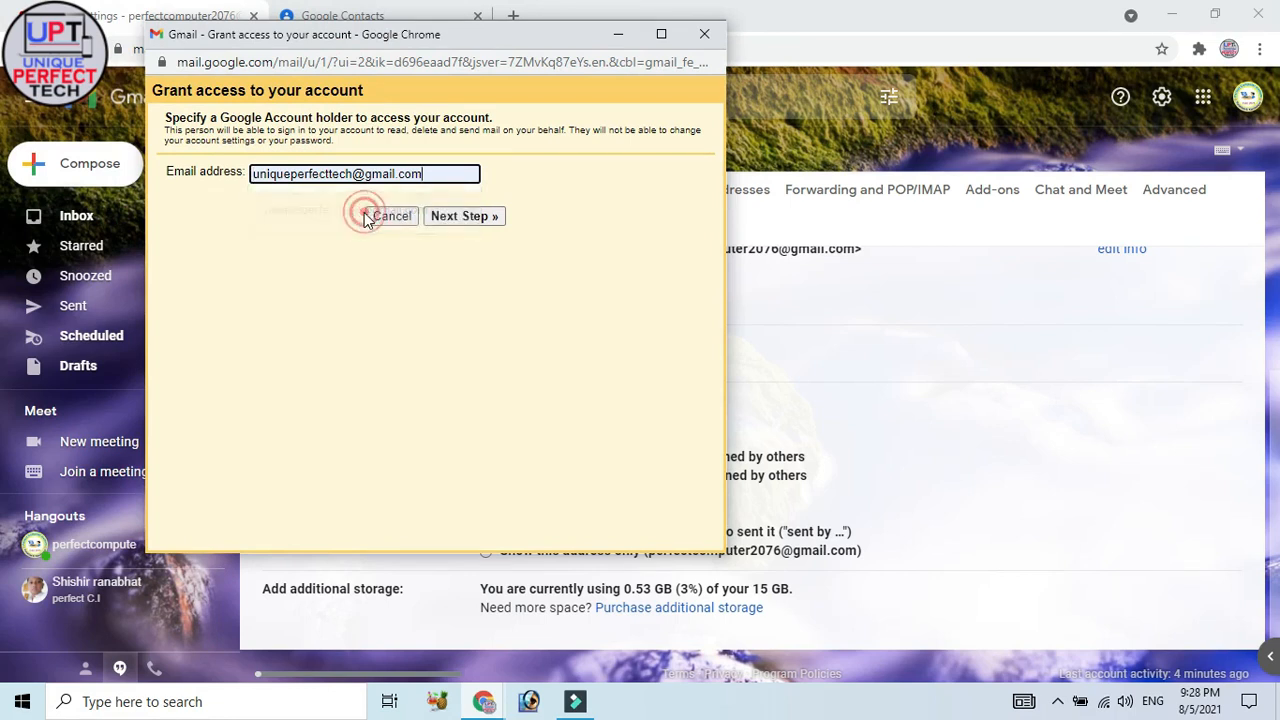
left_click(472, 220)
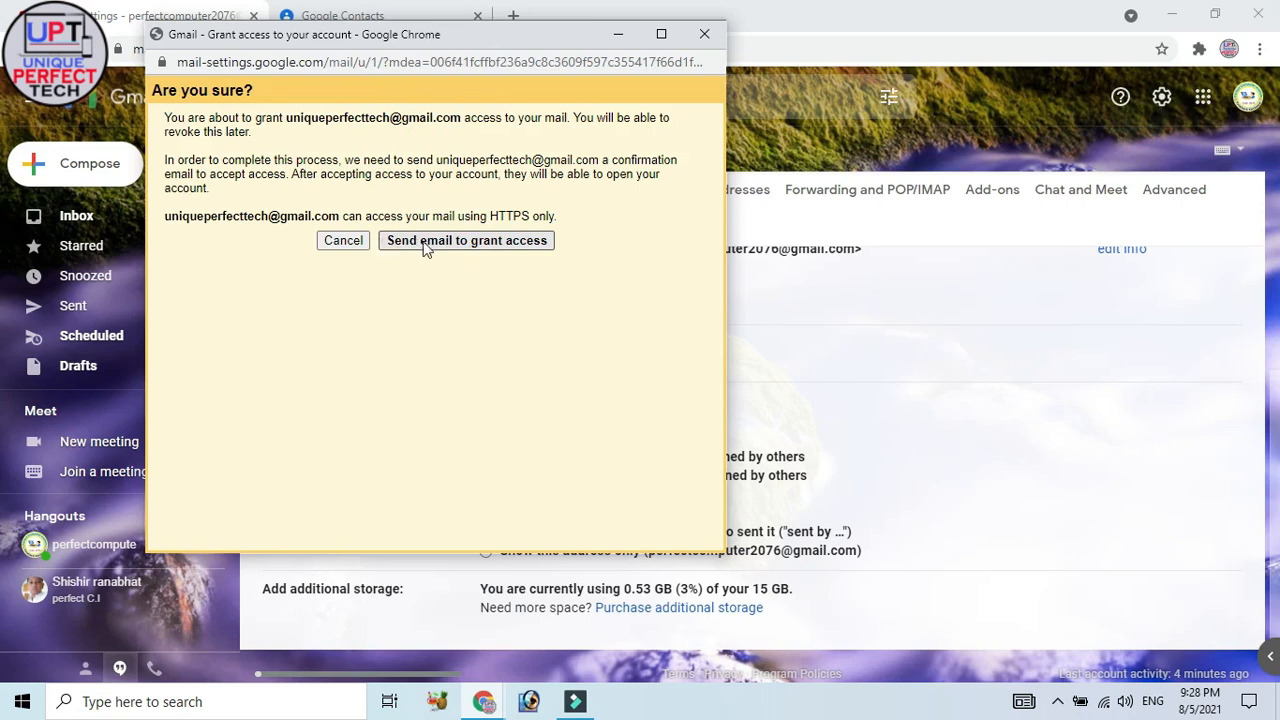
left_click(470, 242)
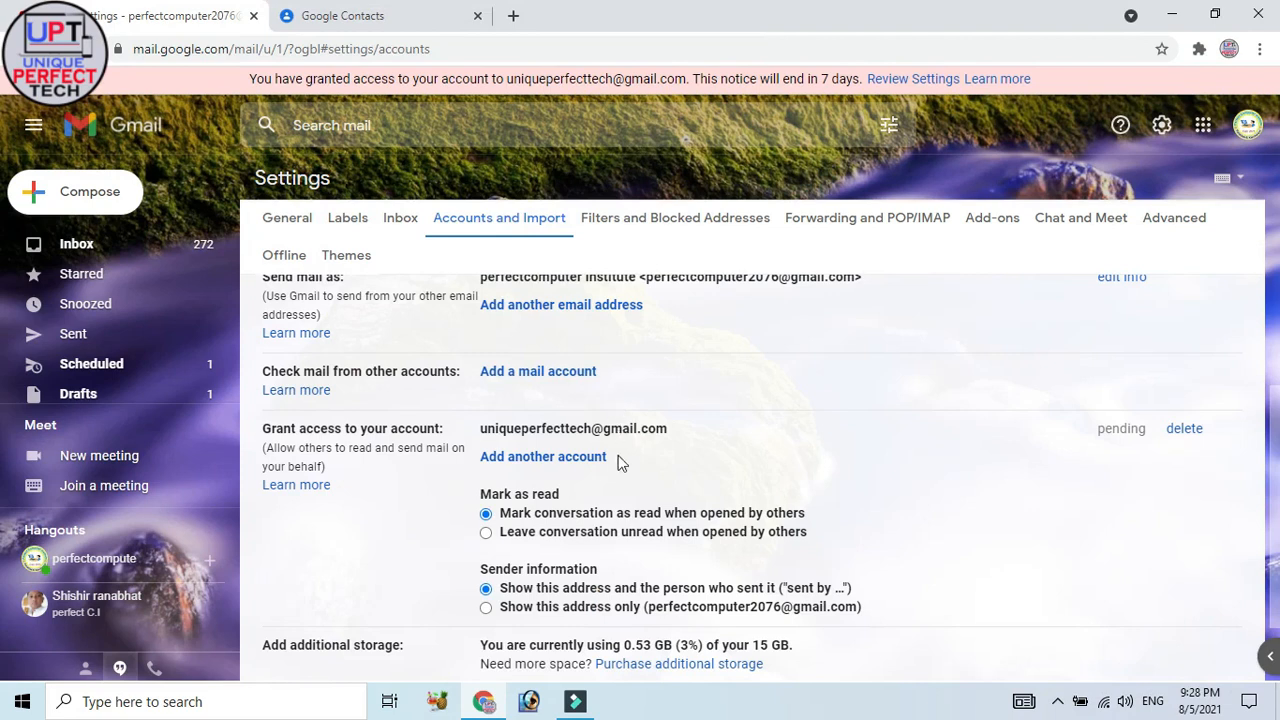
- Switch to the unique tech account's inbox and read the newest Gmail Team message about granted account access
scroll(588, 492, "up", 2)
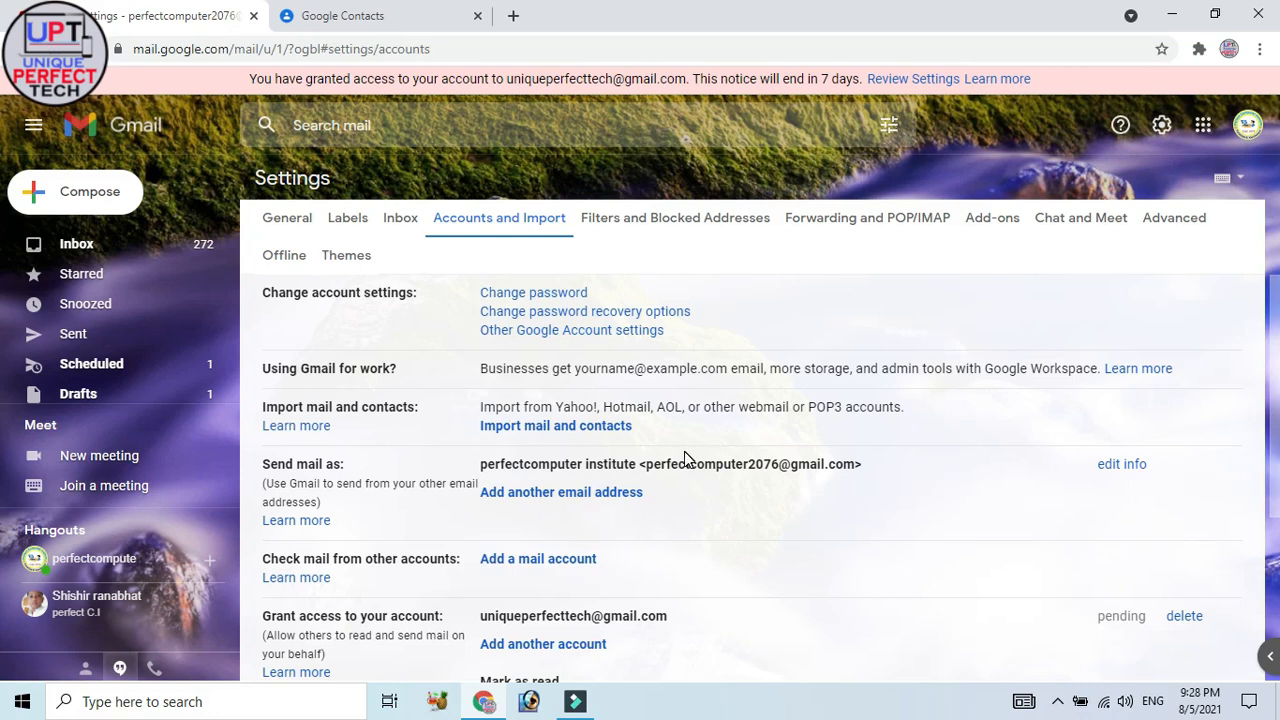
scroll(684, 457, "down", 2)
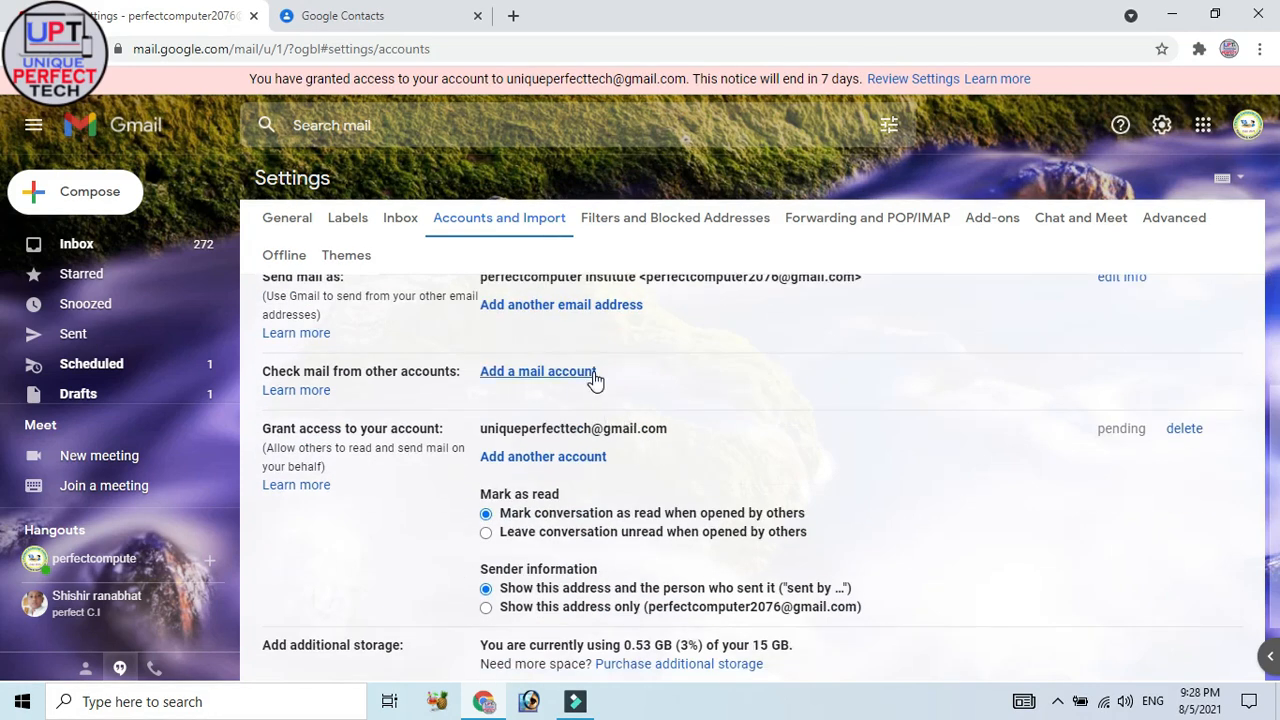
left_click(1247, 125)
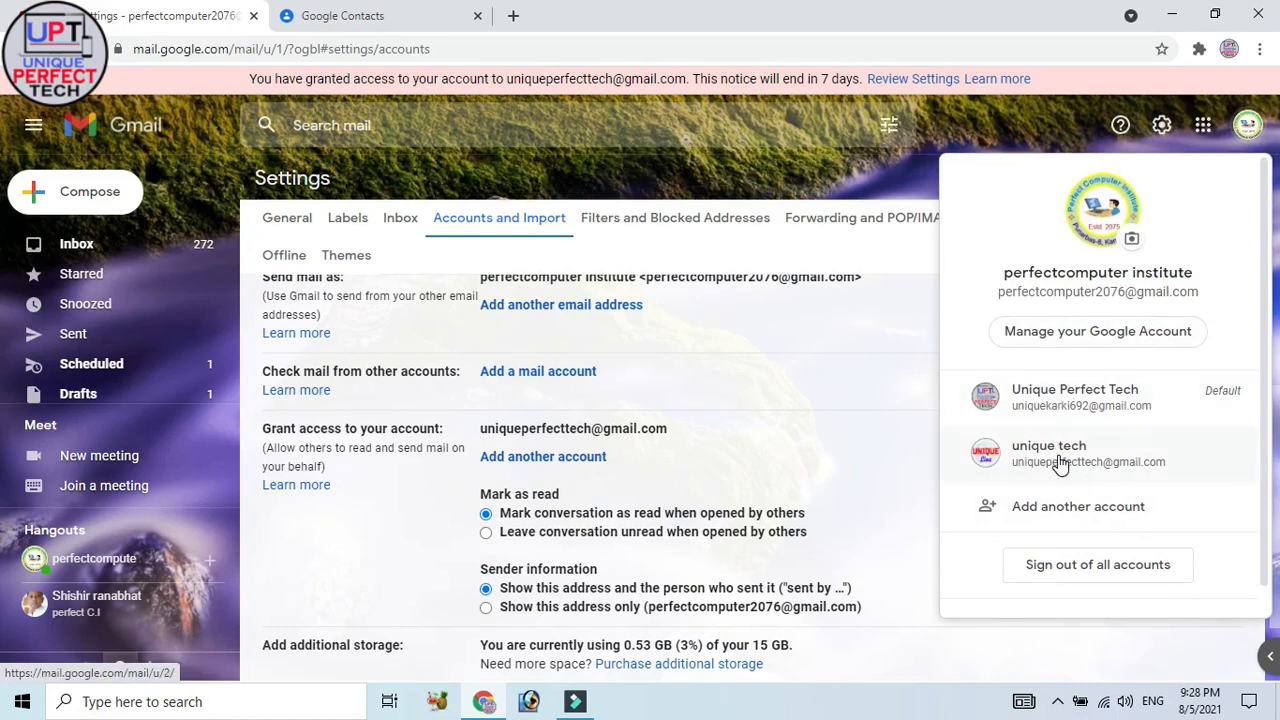
left_click(1012, 455)
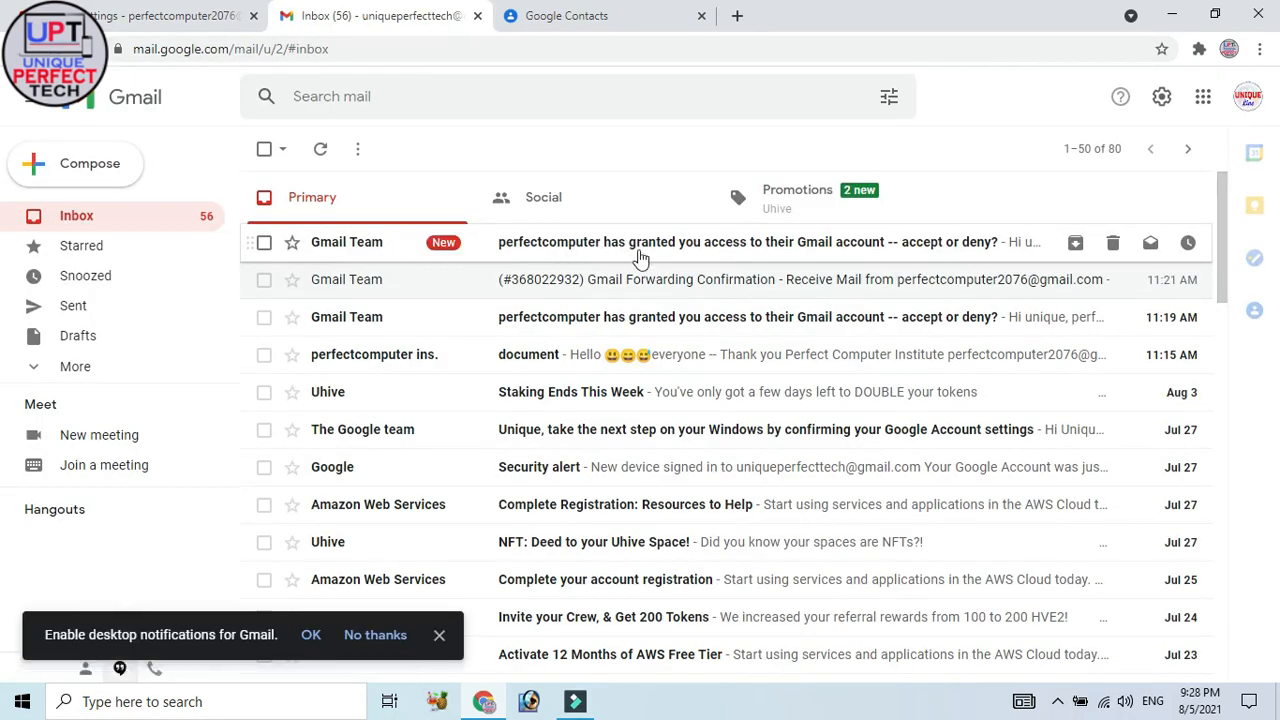
left_click(543, 249)
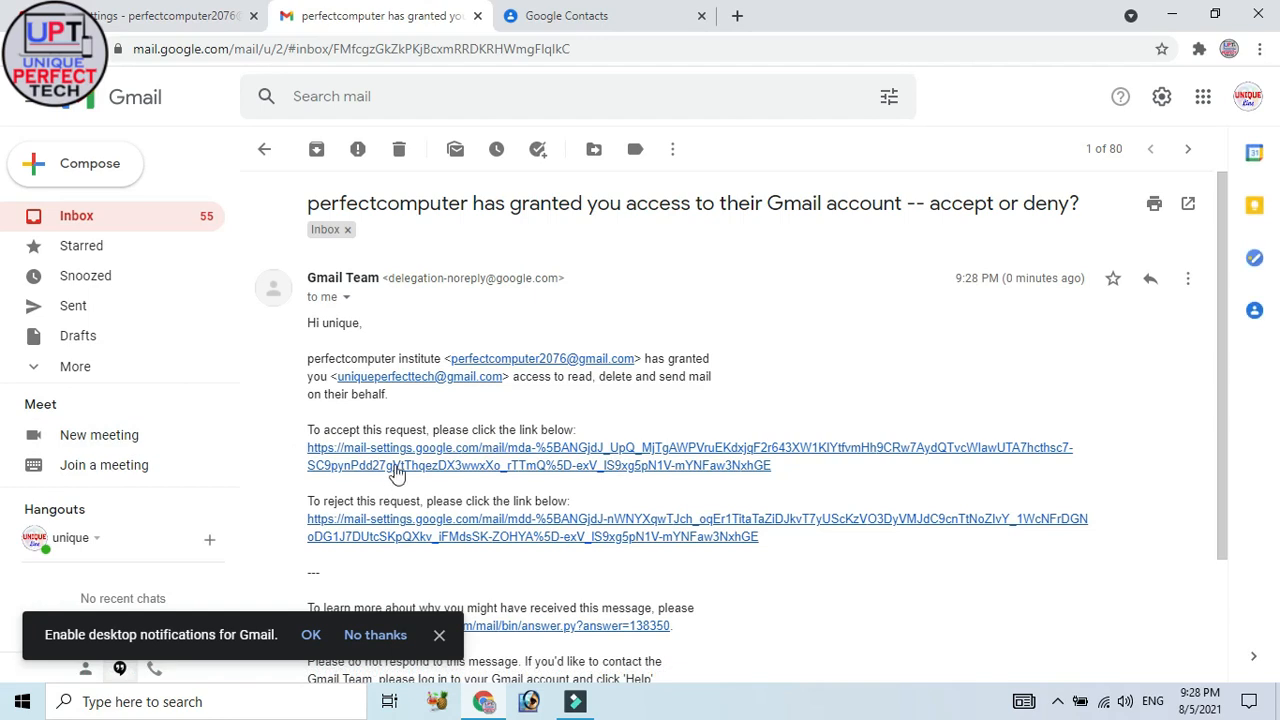
scroll(410, 527, "down", 2)
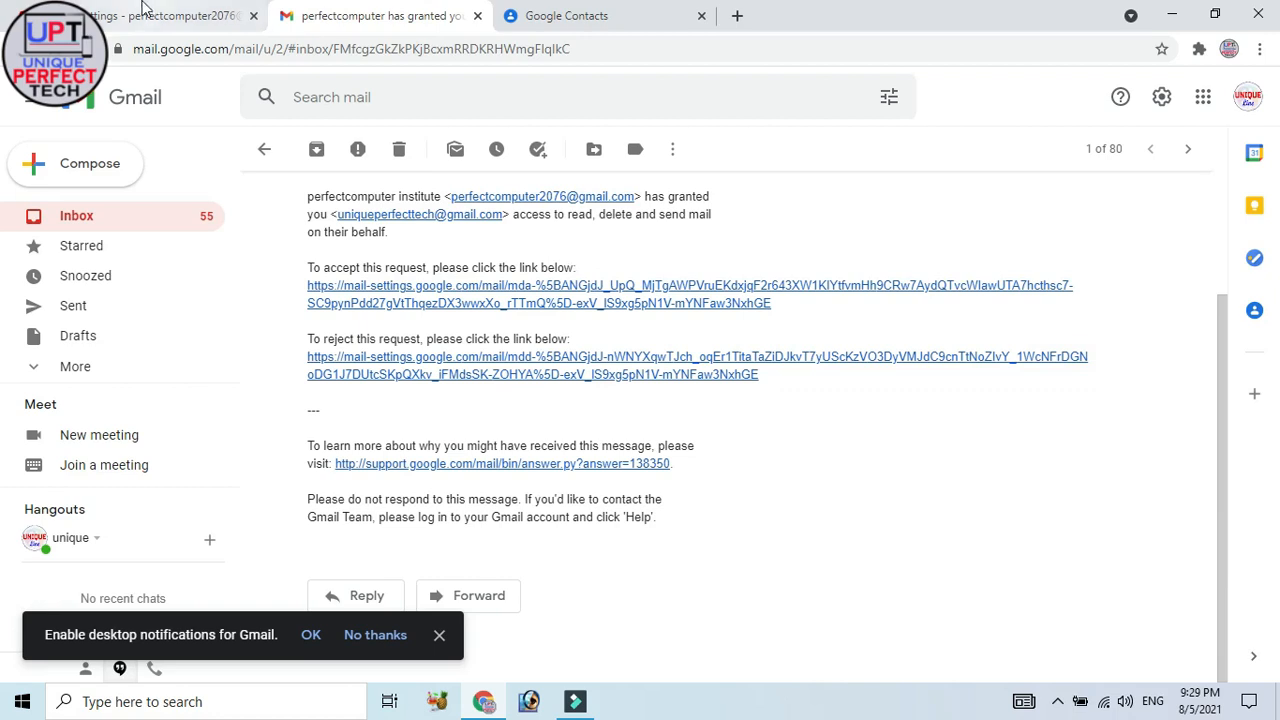
- Switch back to the perfectcomputer institute account and open its Accounts and Import settings
left_click(1247, 97)
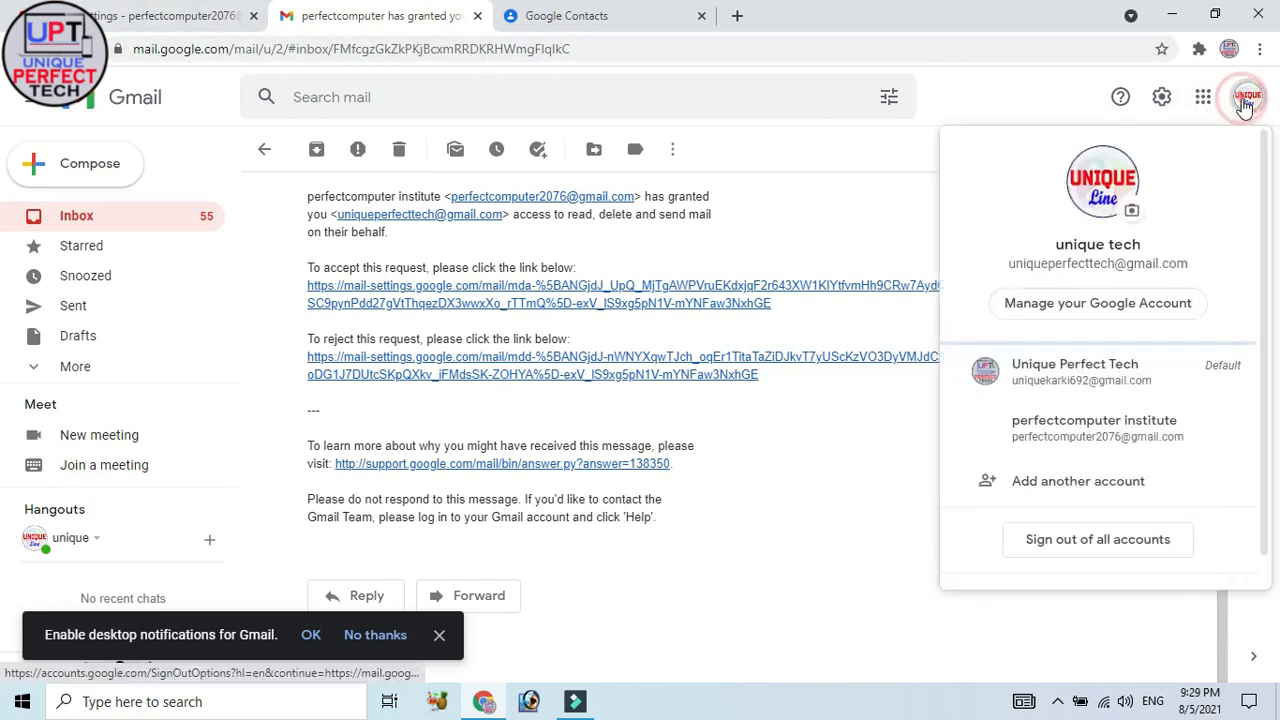
left_click(1050, 425)
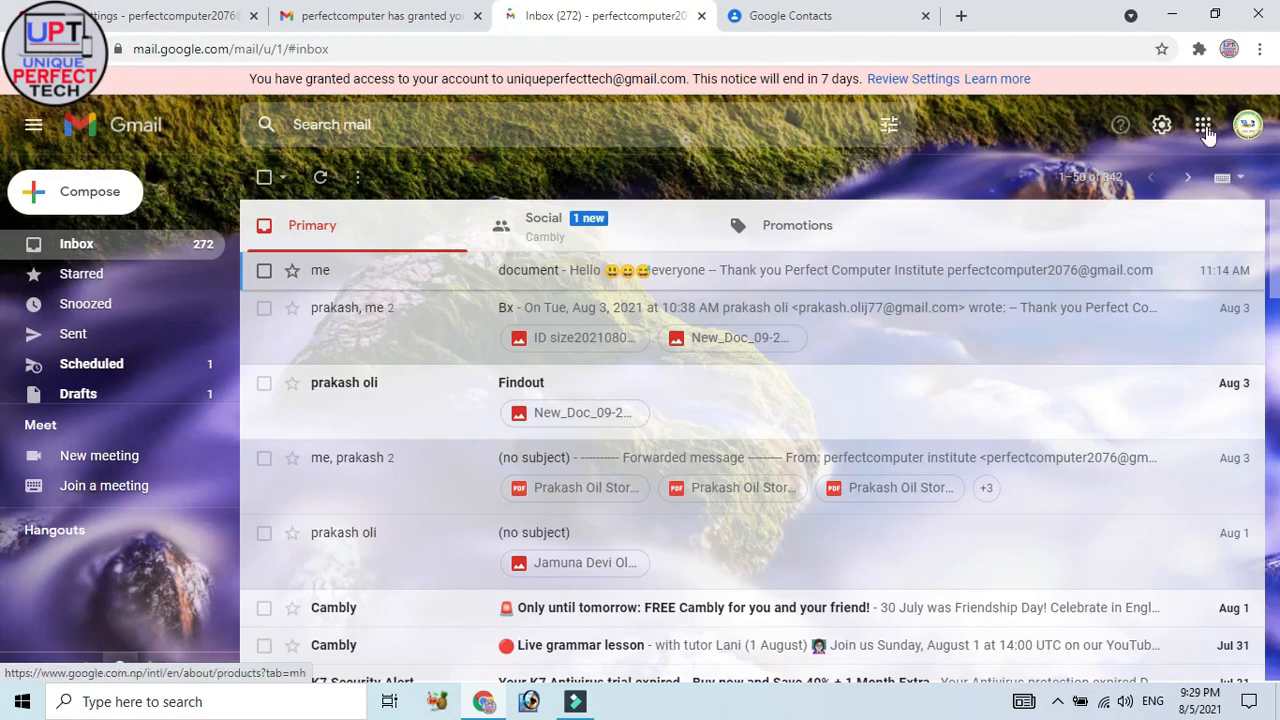
left_click(1160, 125)
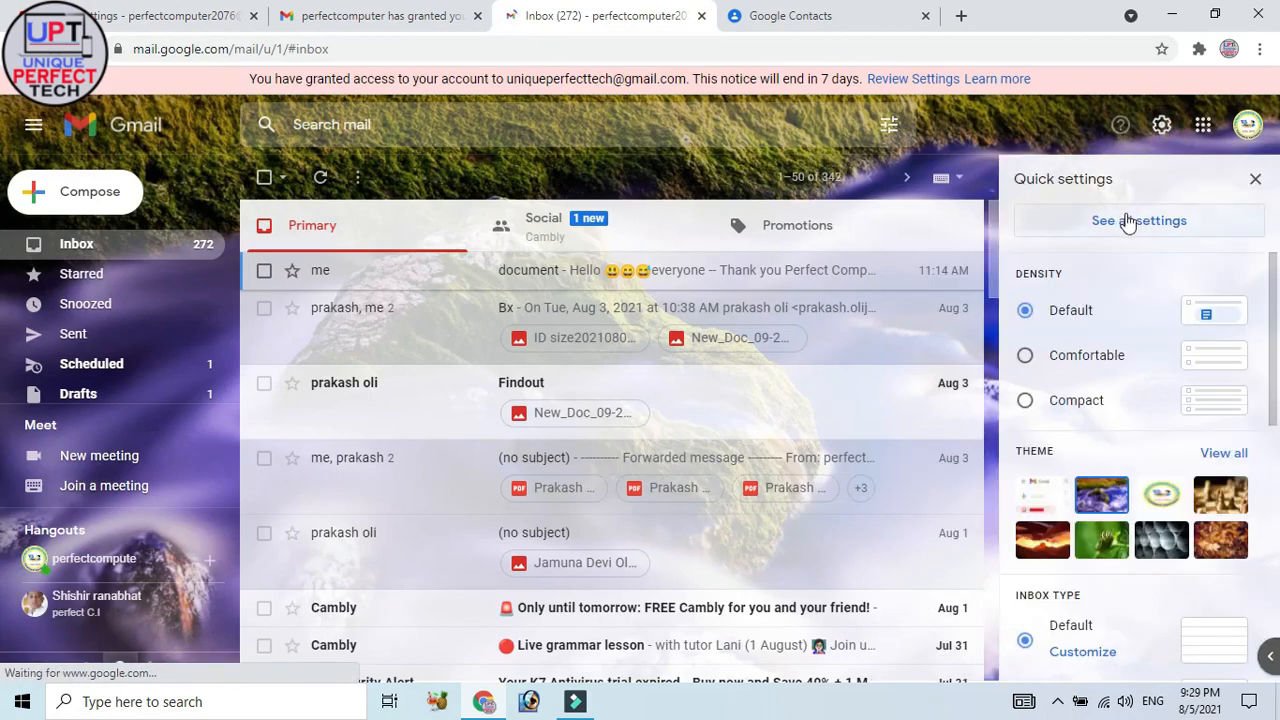
left_click(1130, 226)
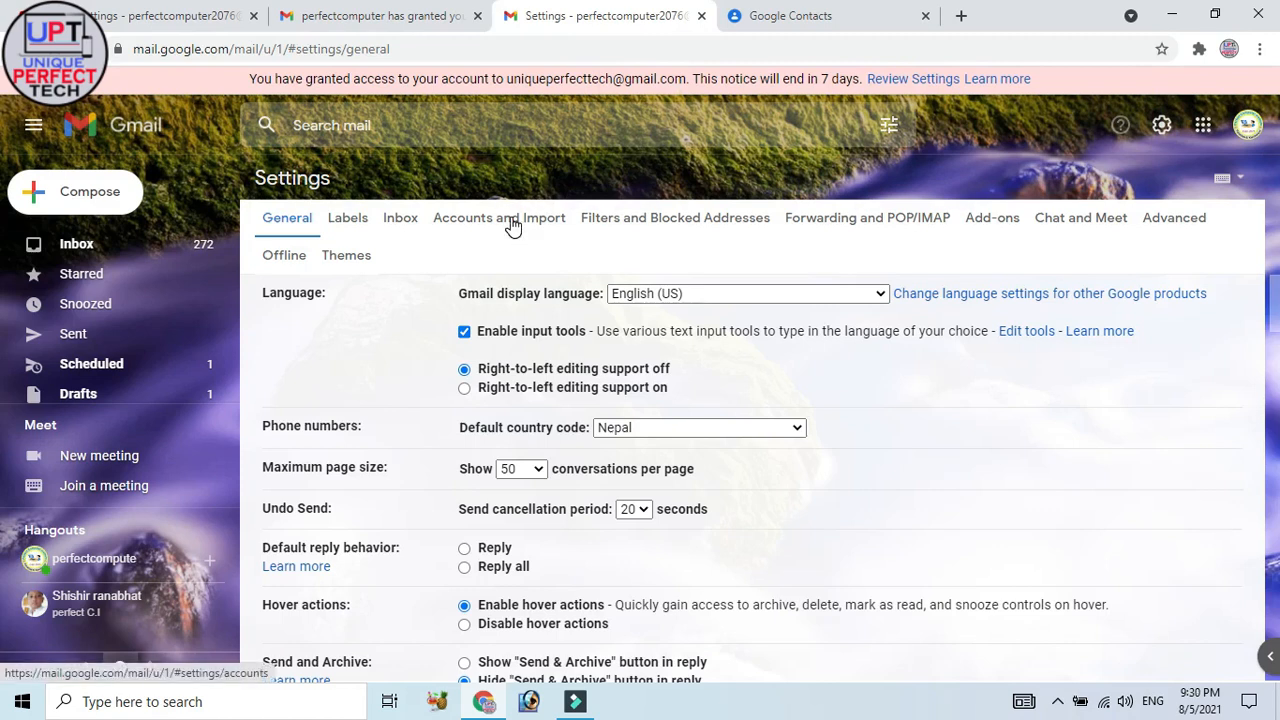
left_click(510, 222)
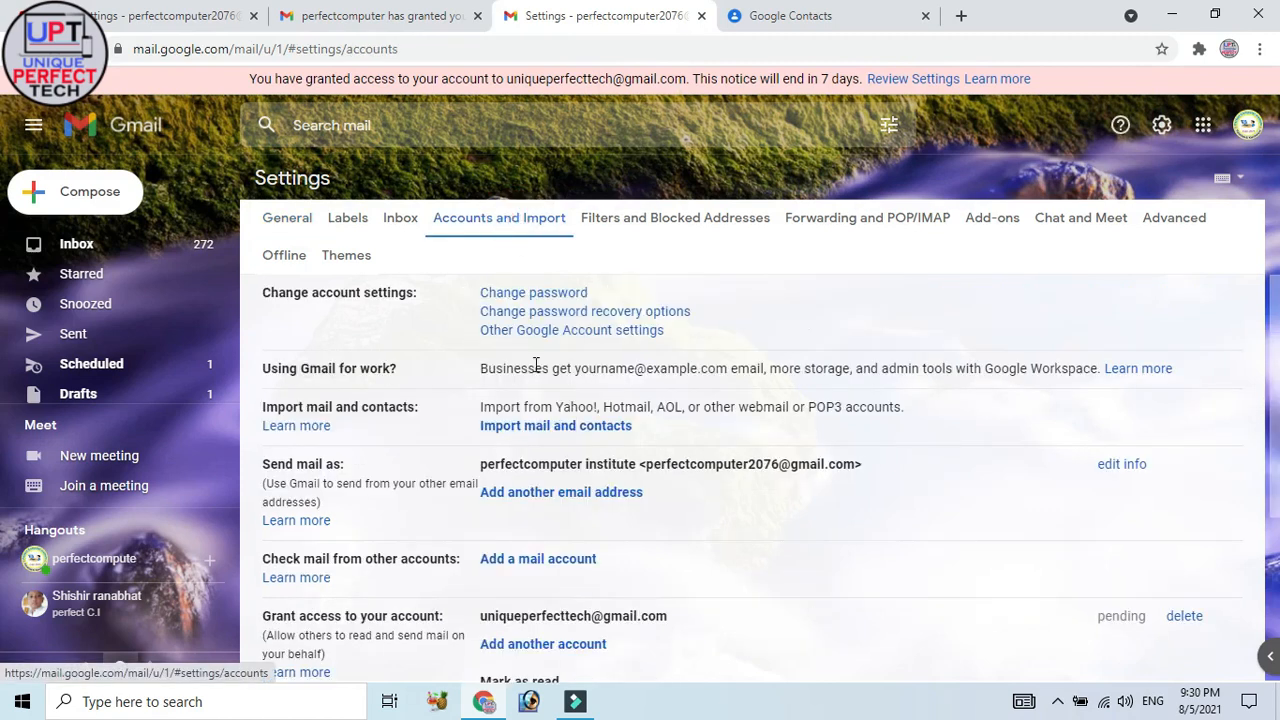
- Revoke the delegate account's pending access to this mailbox and confirm the deletion
scroll(521, 367, "down", 2)
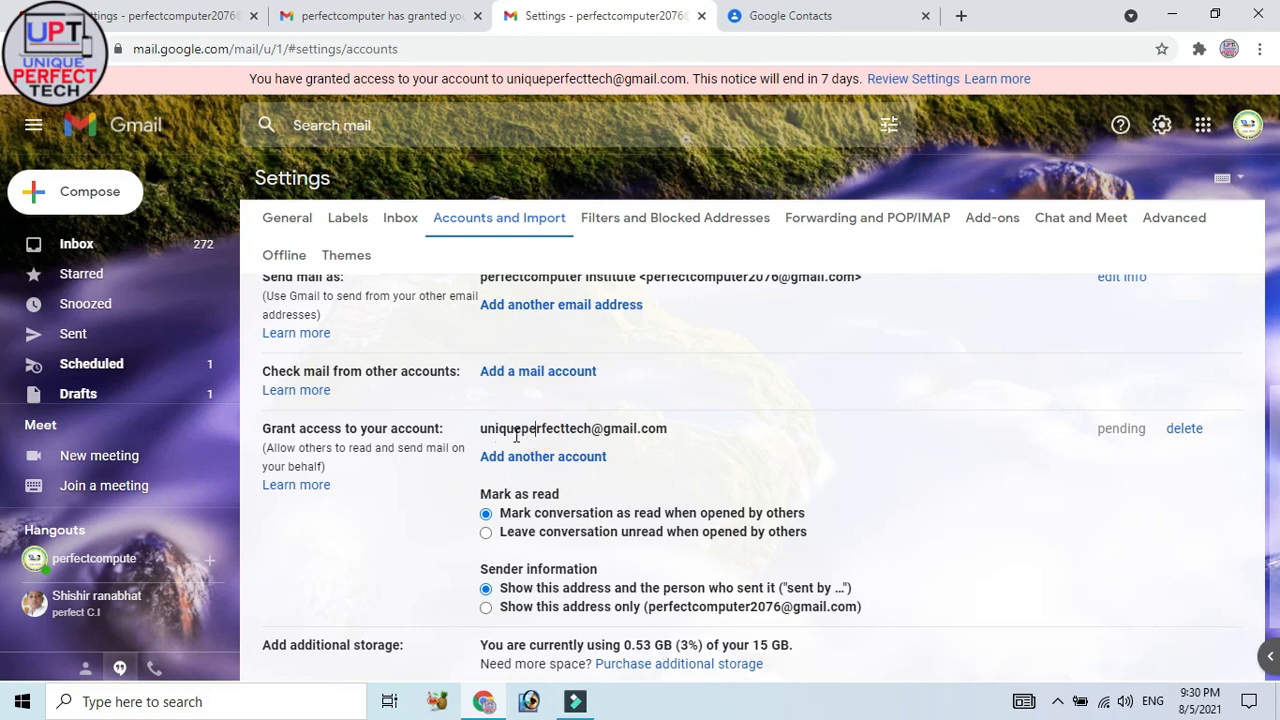
left_click(483, 430)
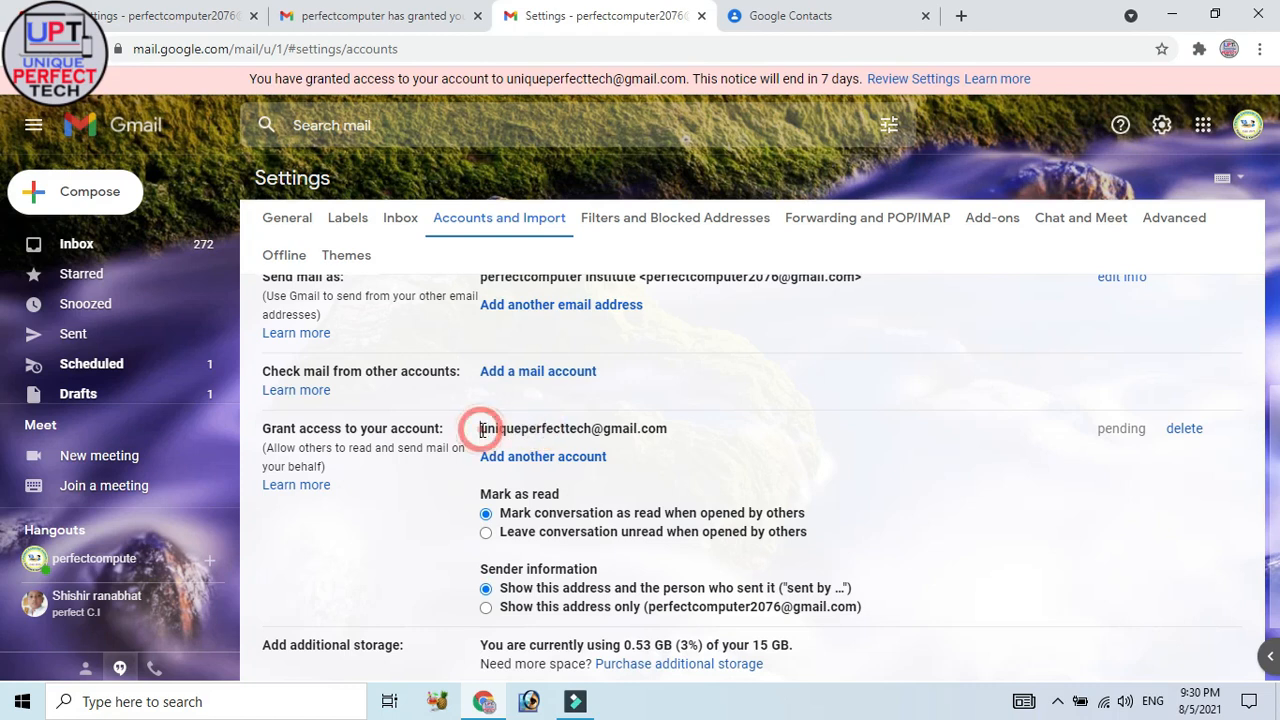
left_click(1186, 430)
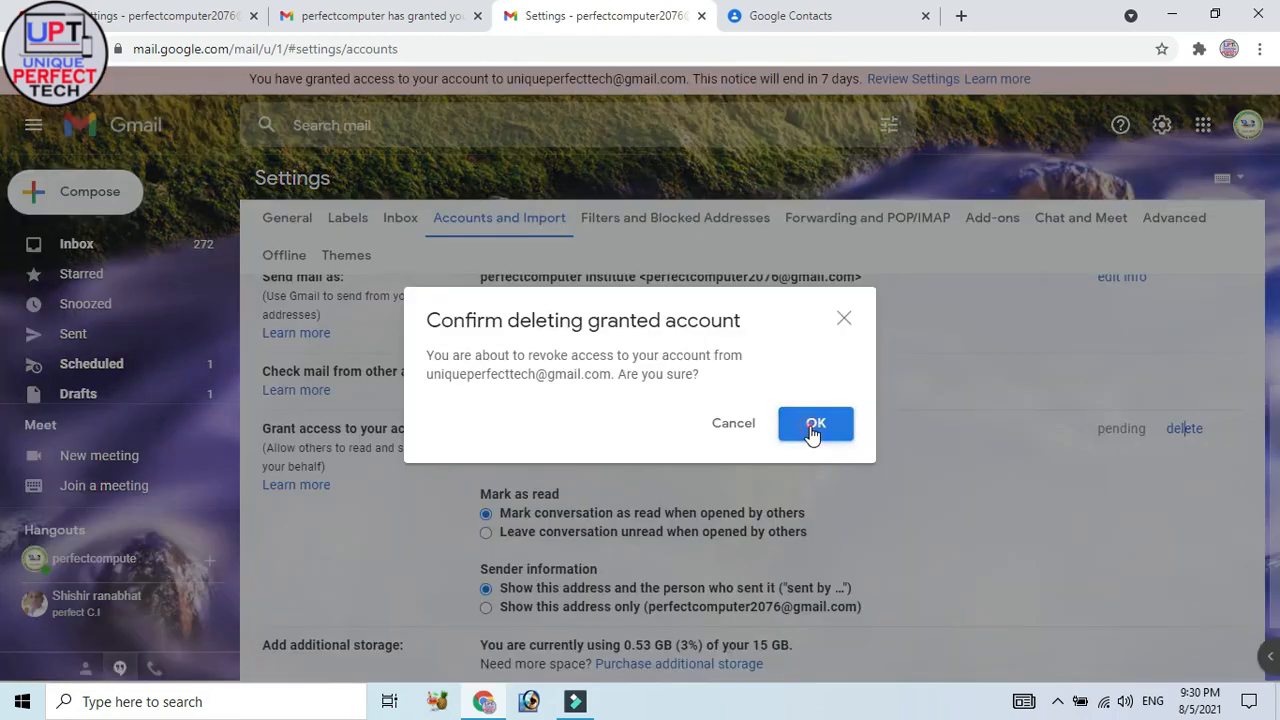
left_click(815, 424)
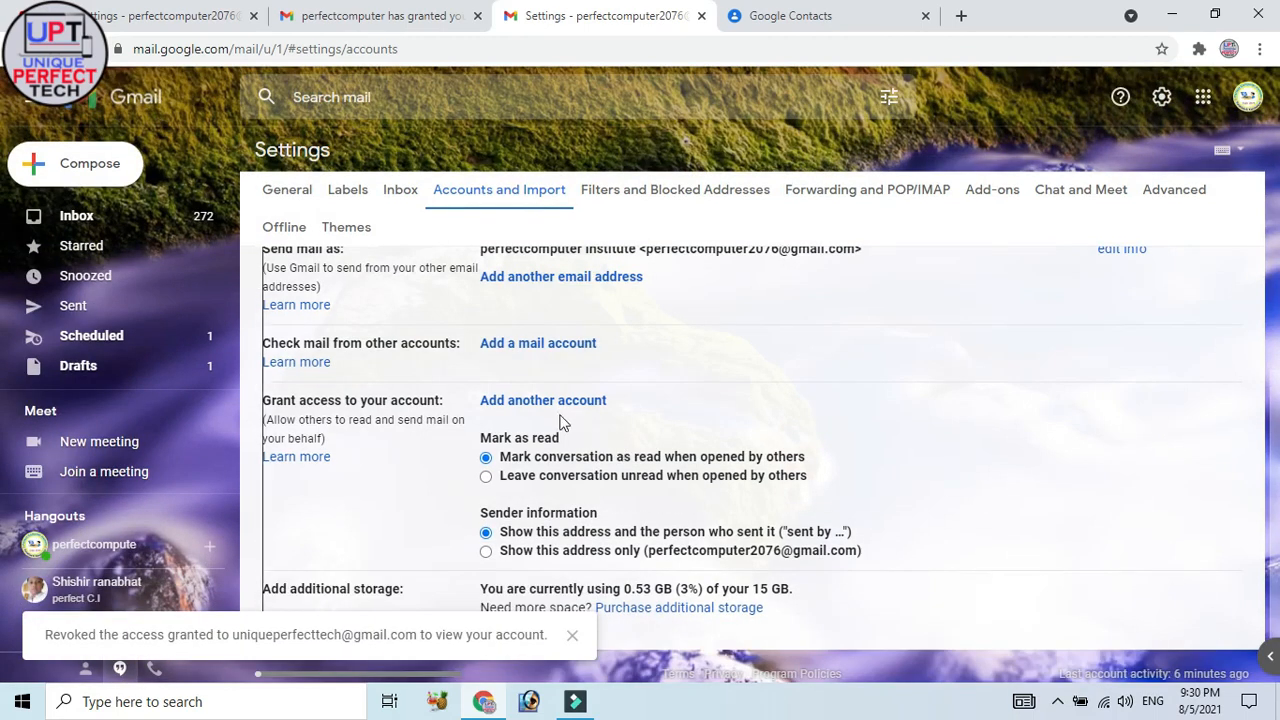
scroll(600, 408, "up", 2)
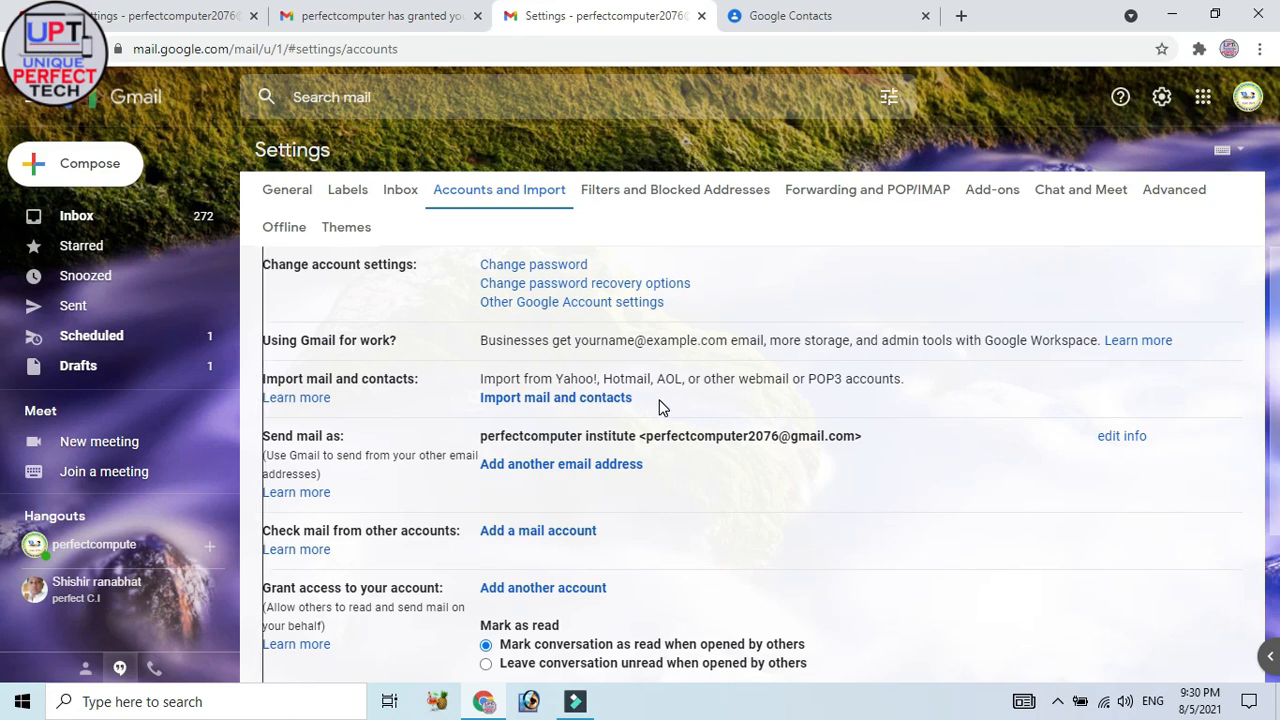
- Add the suggested email address as a forwarding address in the Forwarding and POP/IMAP settings and send its confirmation code
left_click(866, 195)
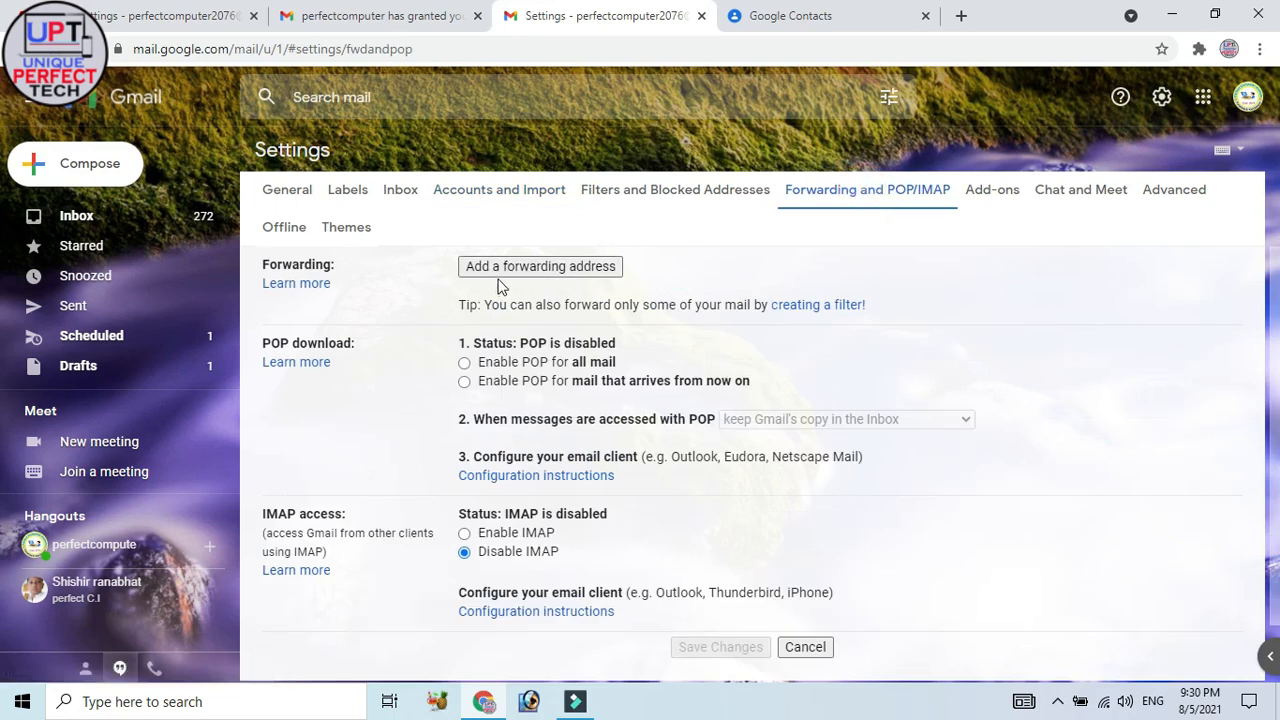
left_click(575, 276)
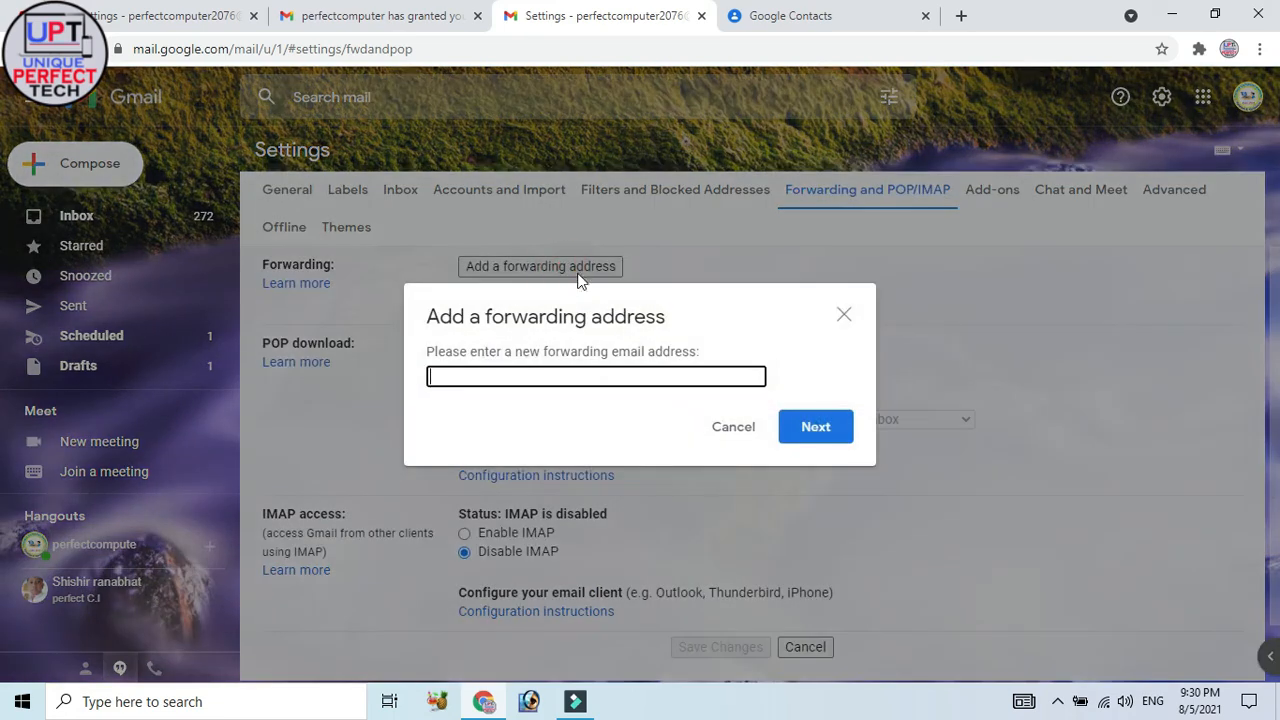
left_click(504, 374)
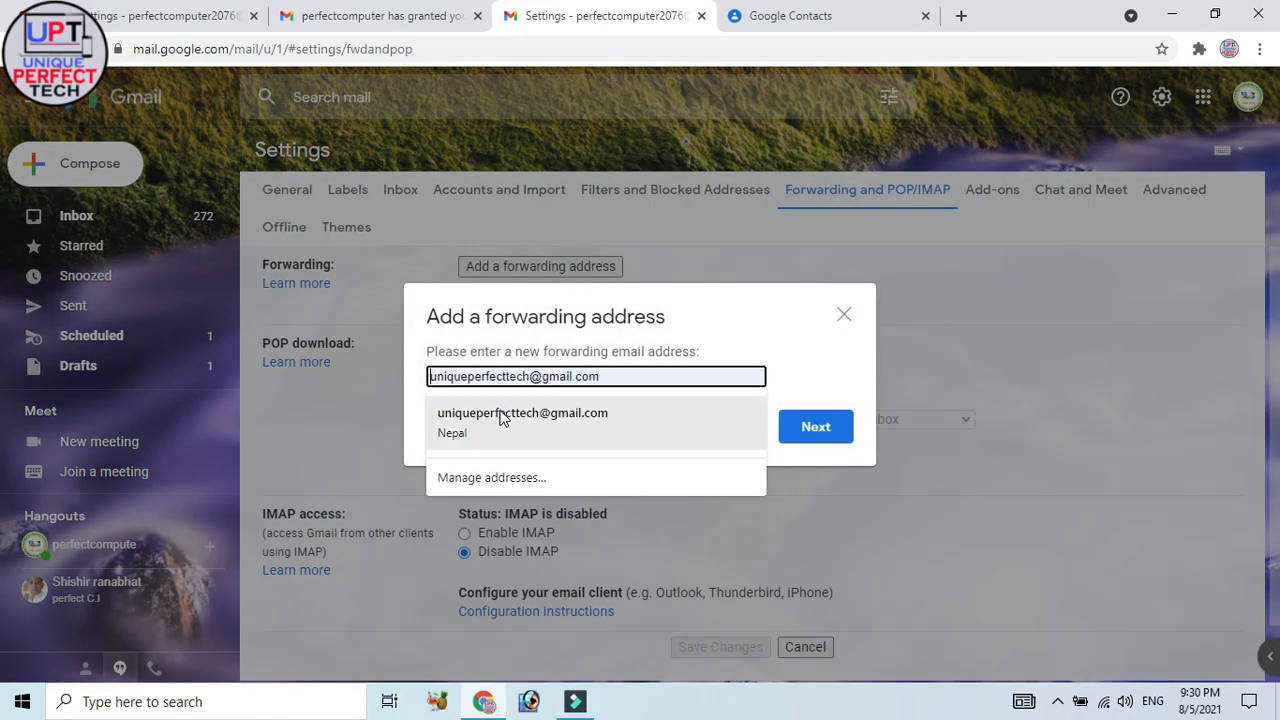
left_click(541, 418)
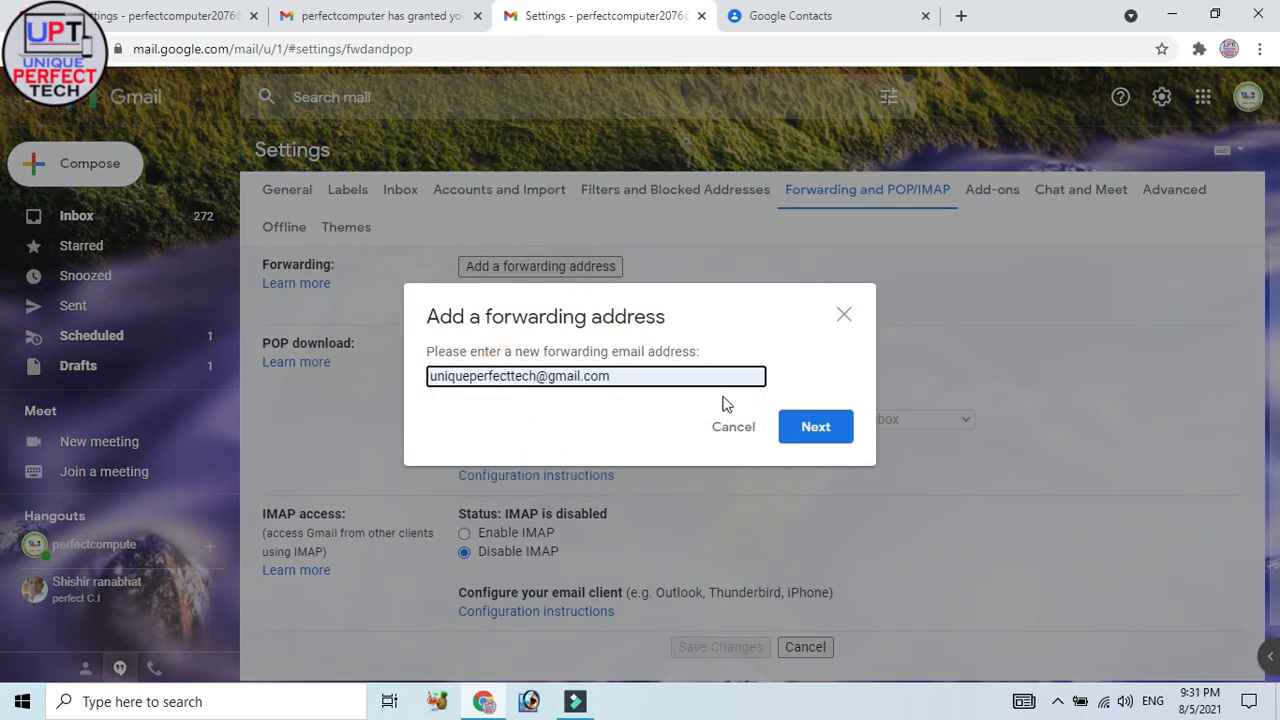
left_click(785, 428)
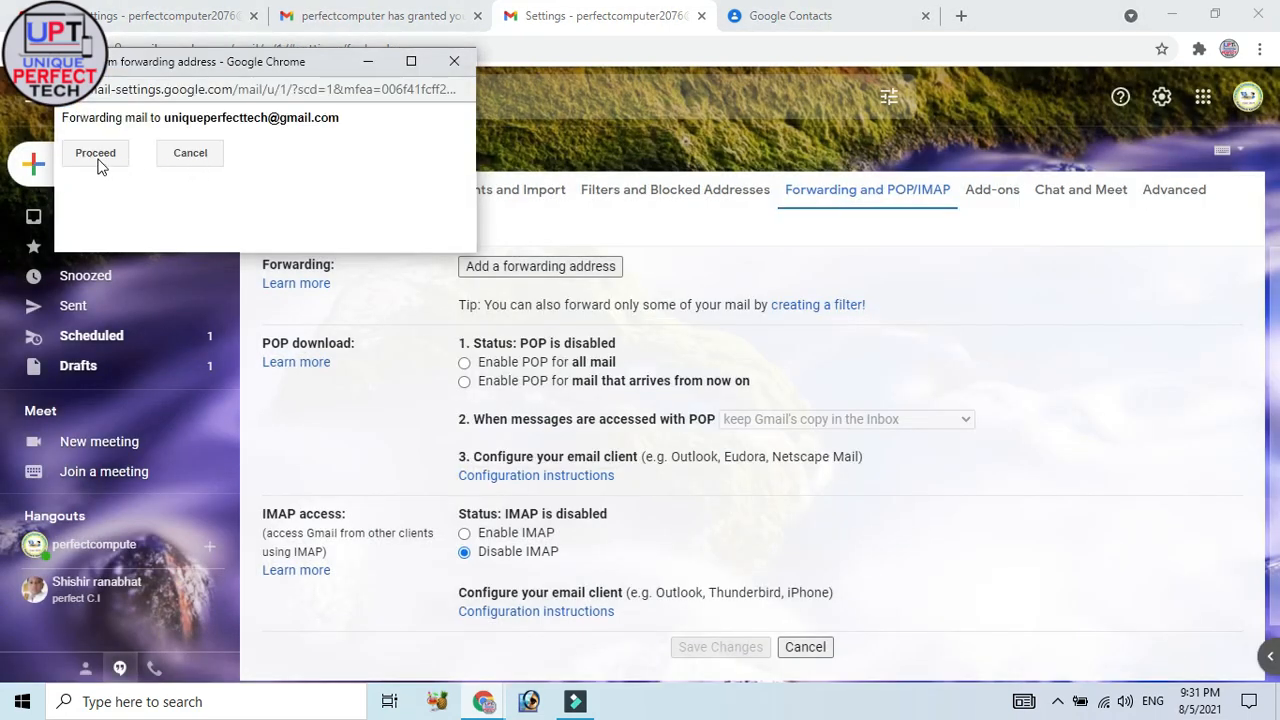
left_click(107, 163)
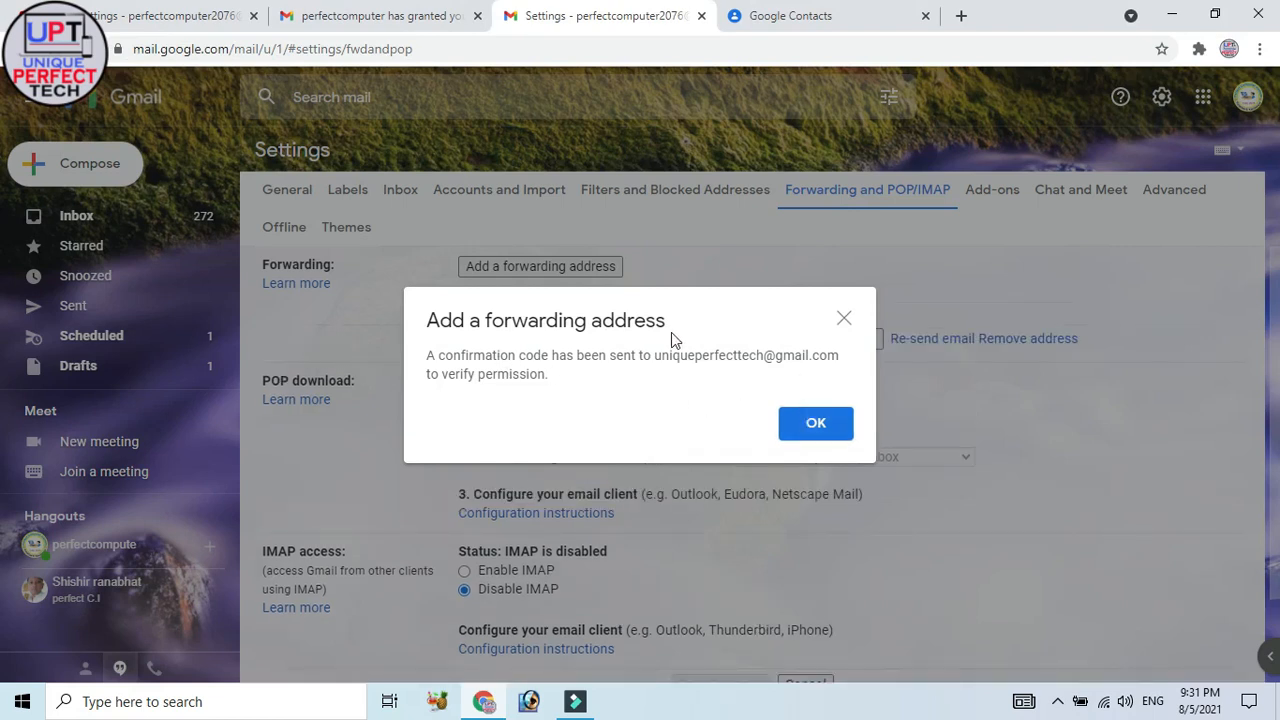
left_click(813, 423)
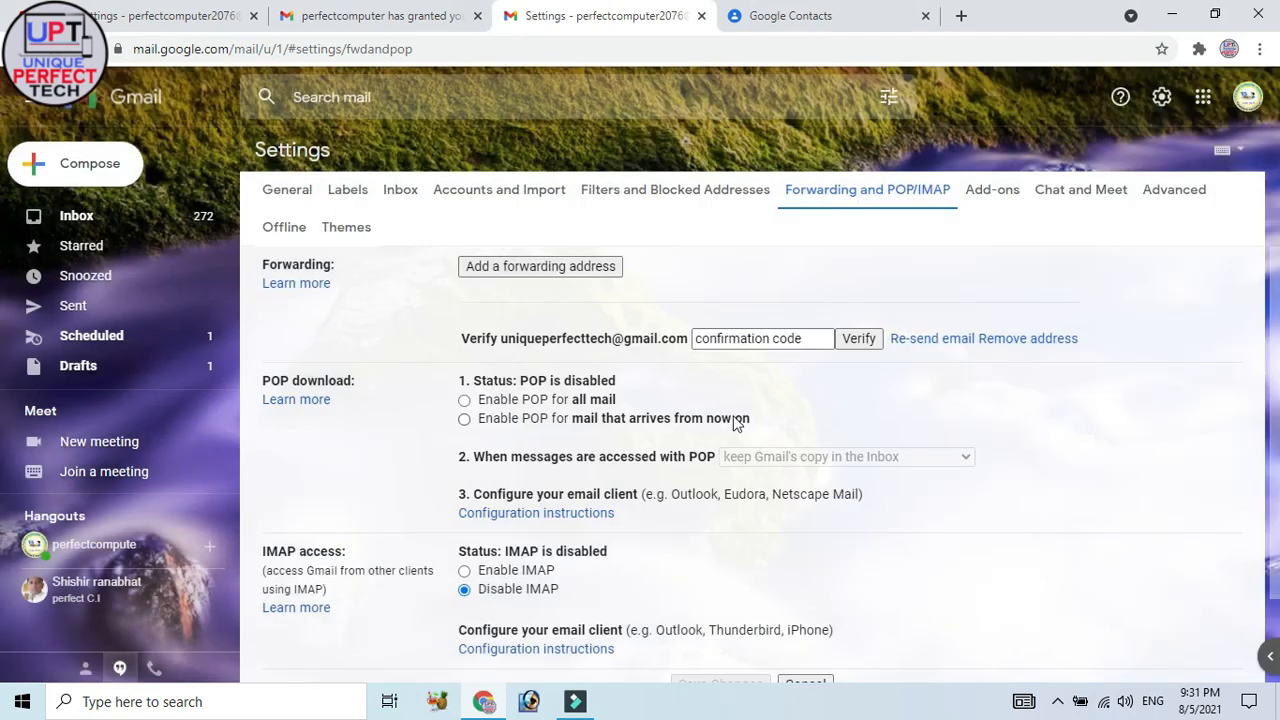
- Open the unique tech account's inbox in a new browser tab and copy the confirmation code from the Gmail Forwarding Confirmation message
left_click(785, 339)
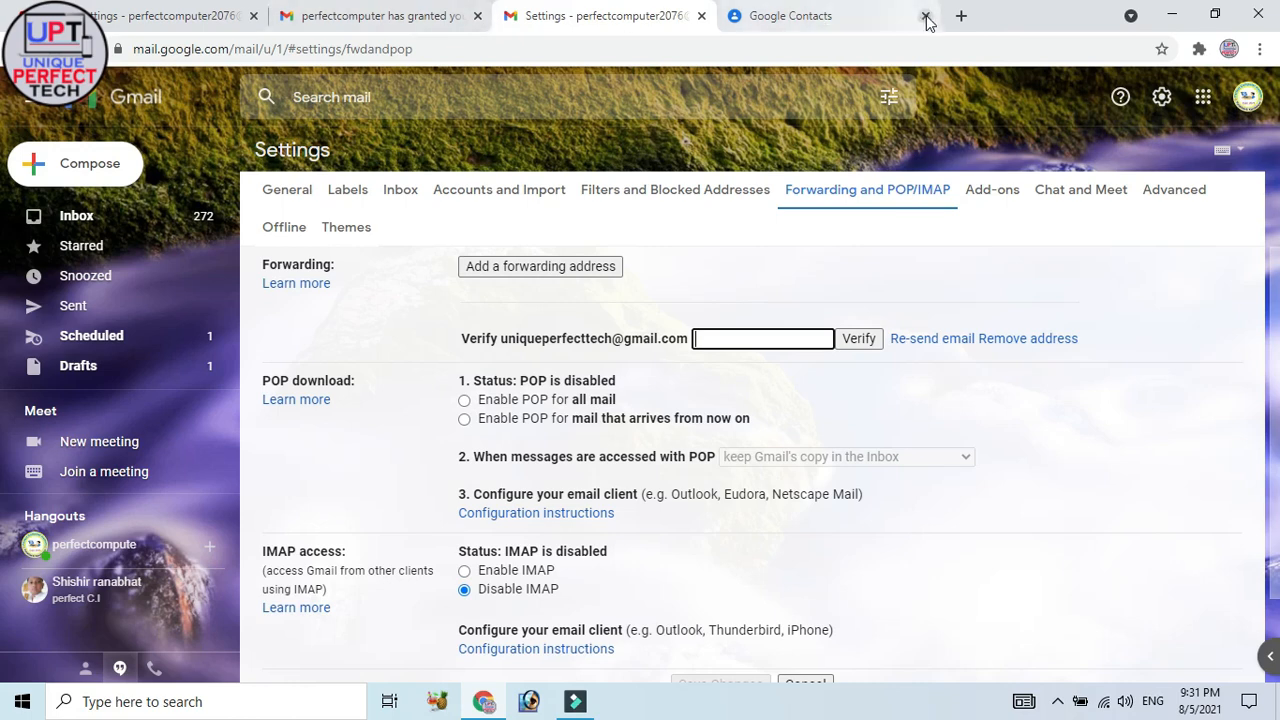
left_click(961, 15)
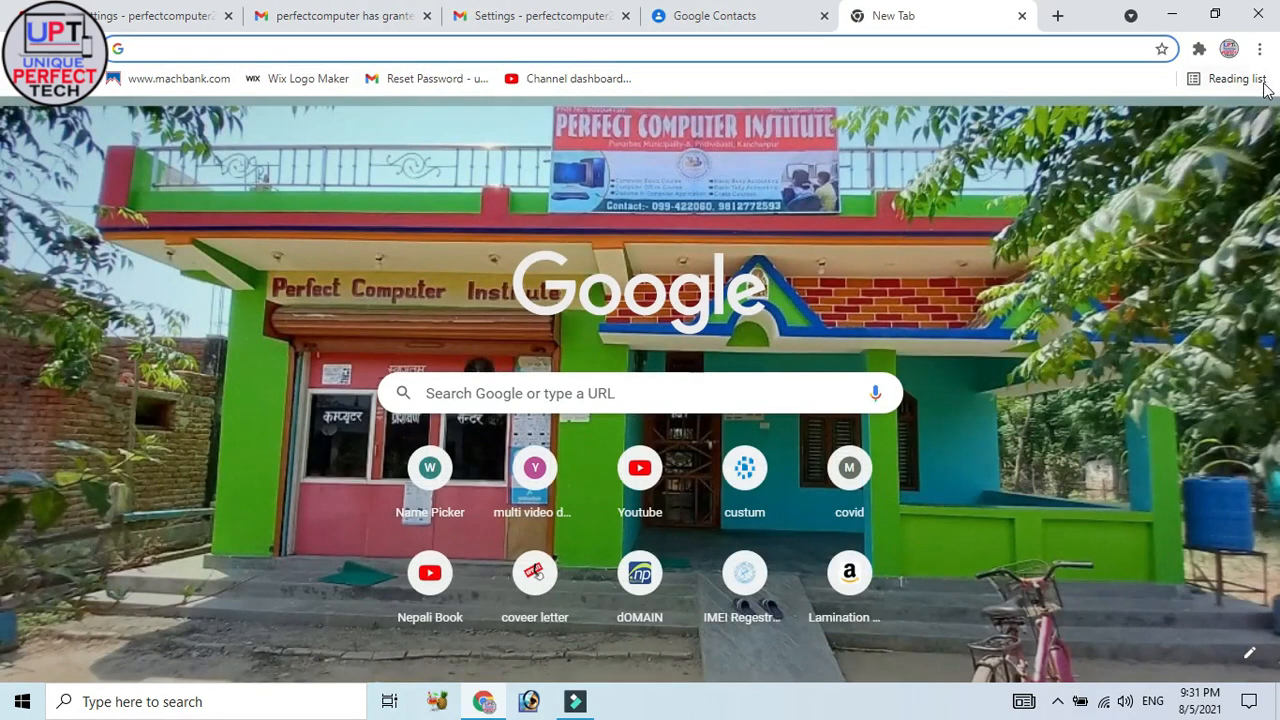
left_click(1250, 121)
left_click(1030, 447)
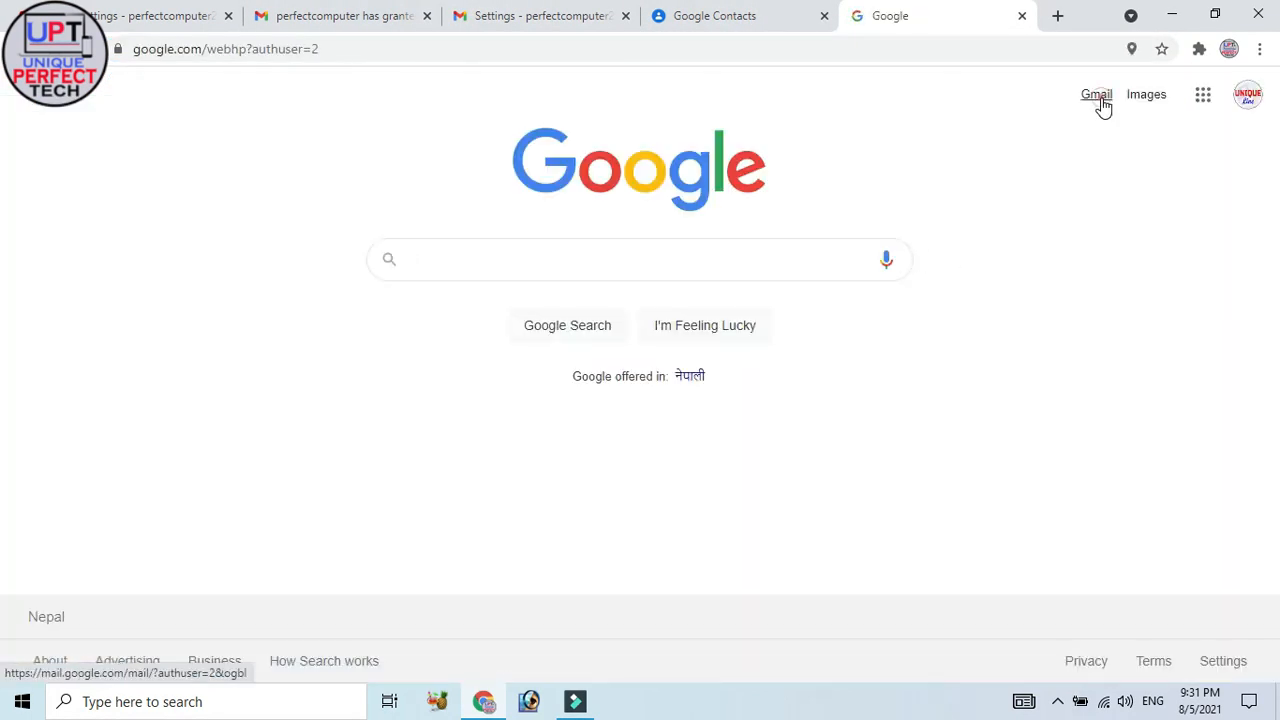
left_click(1098, 96)
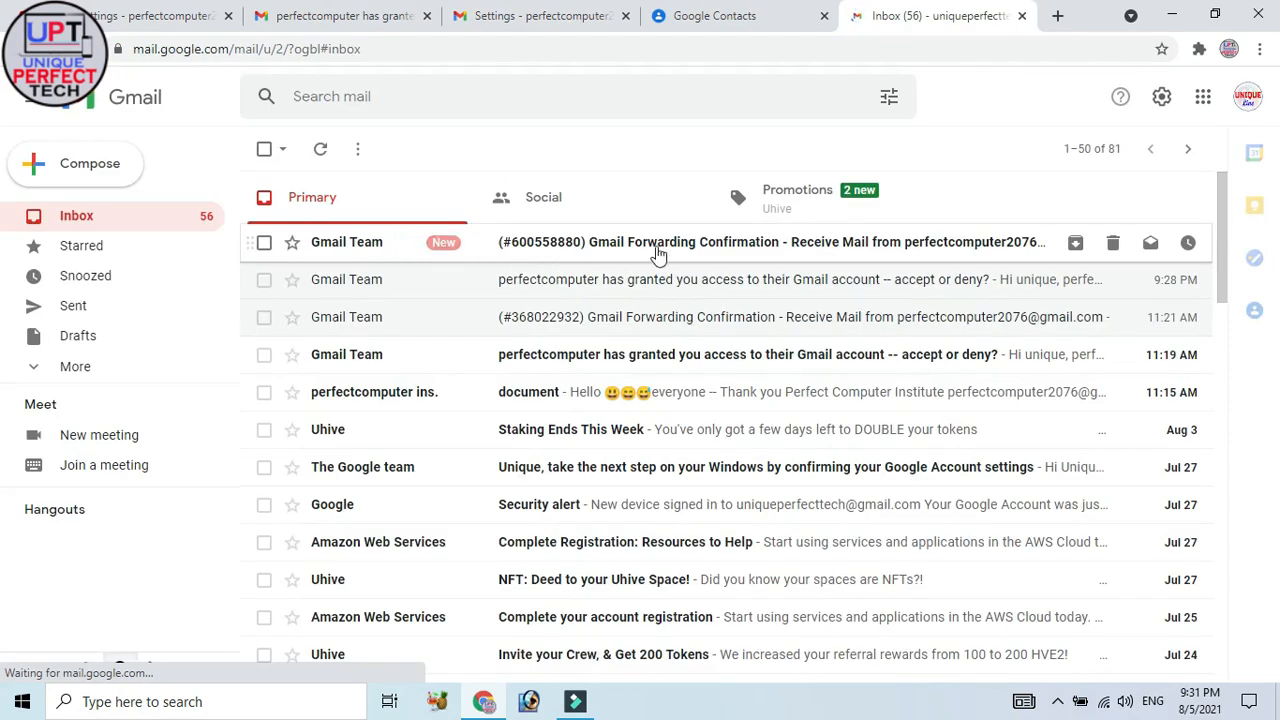
left_click(675, 249)
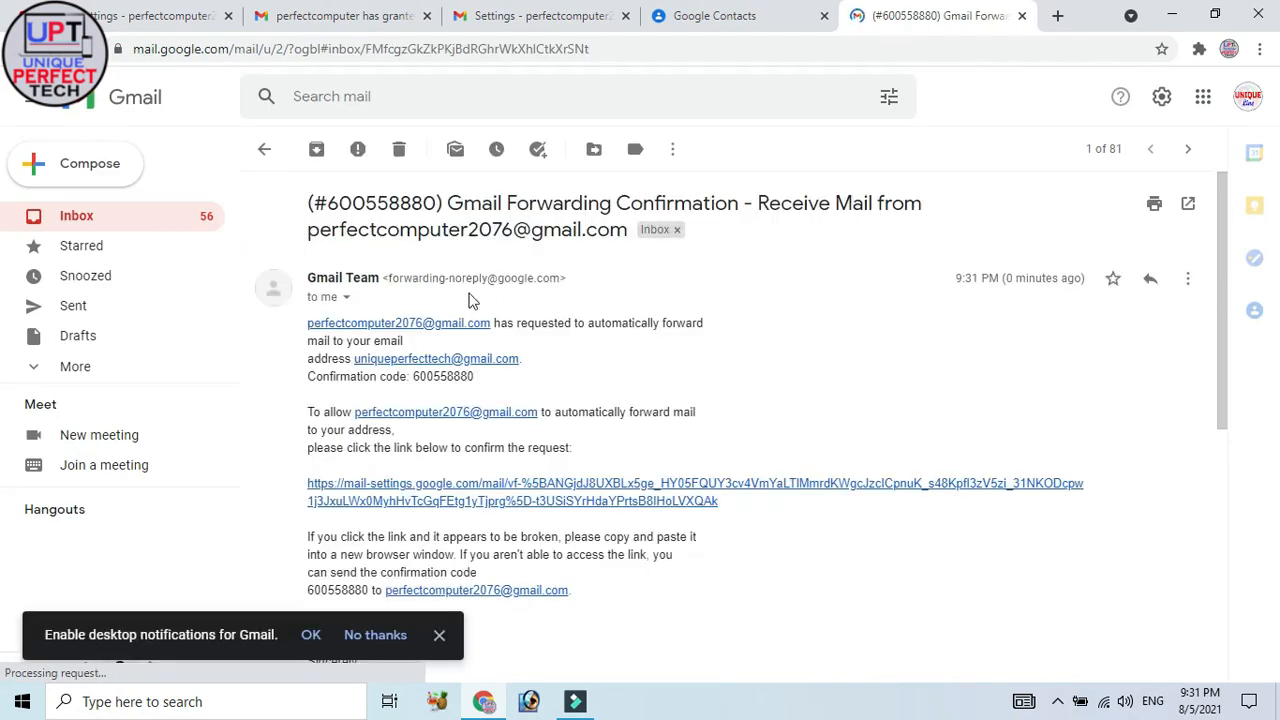
double_click(411, 376)
key("ctrl+c")
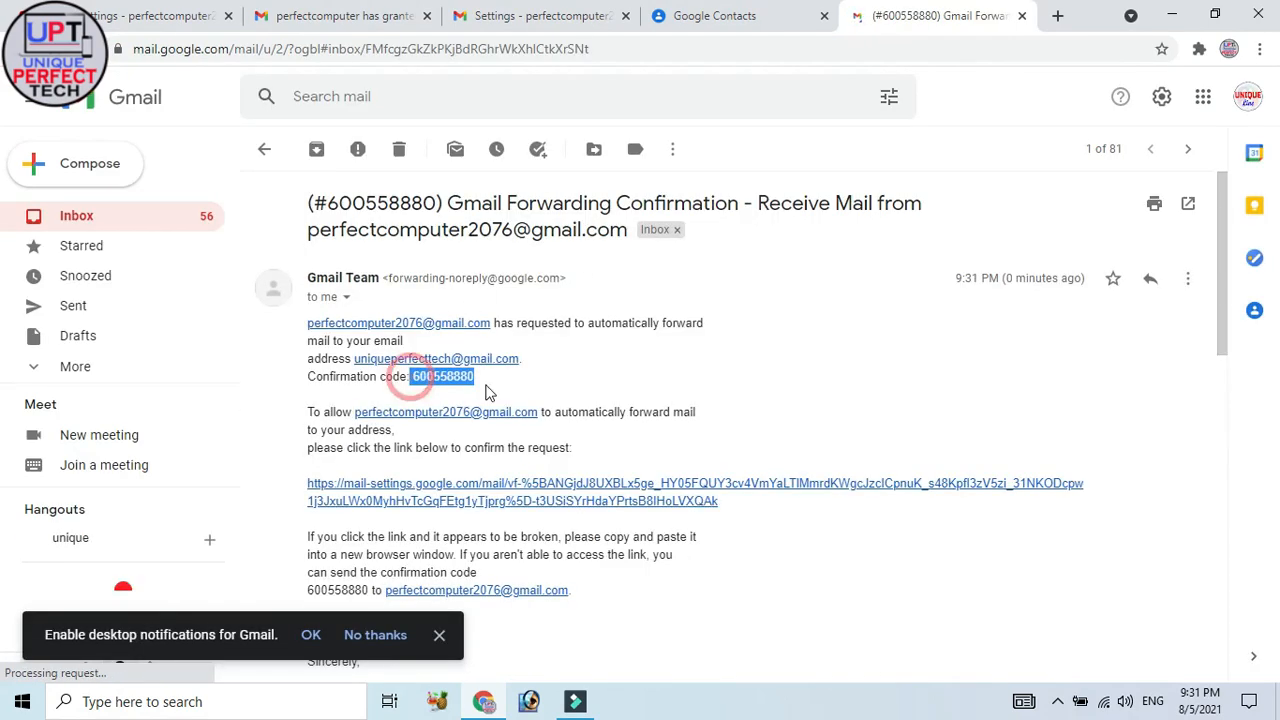
- Return to the perfectcomputer account's forwarding settings, paste the confirmation code and verify the forwarding address
left_click(507, 18)
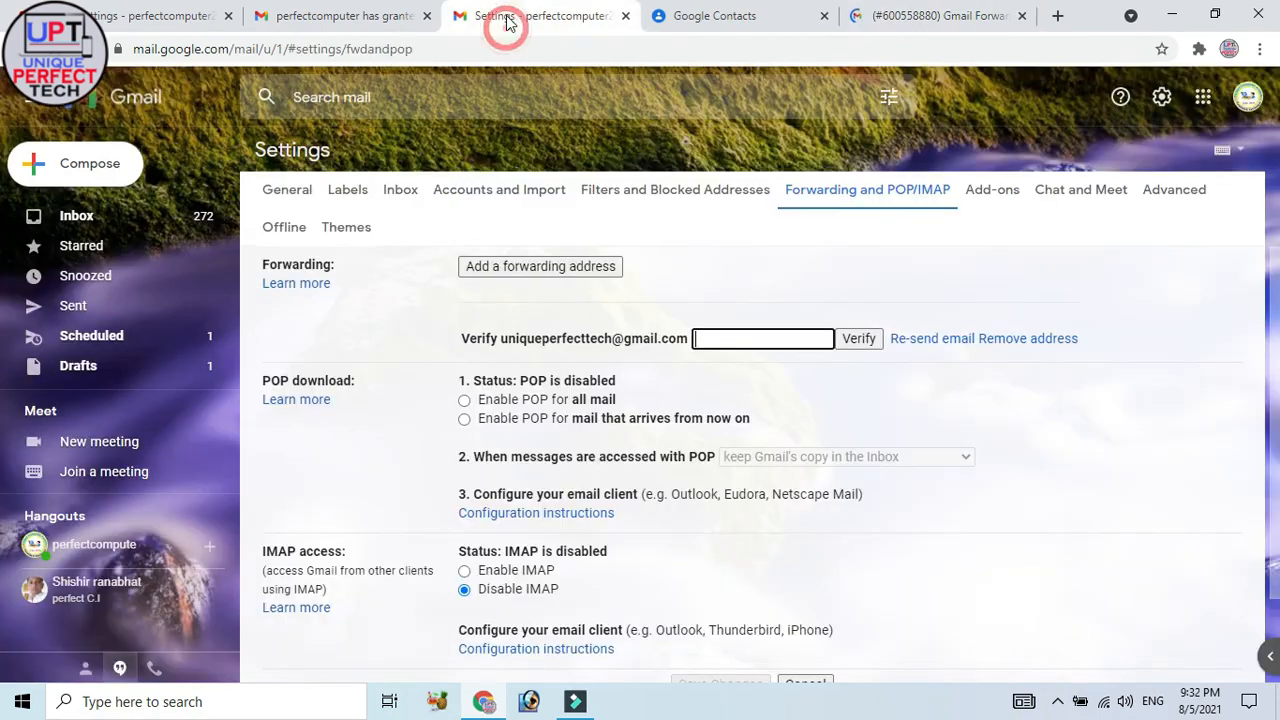
right_click(729, 338)
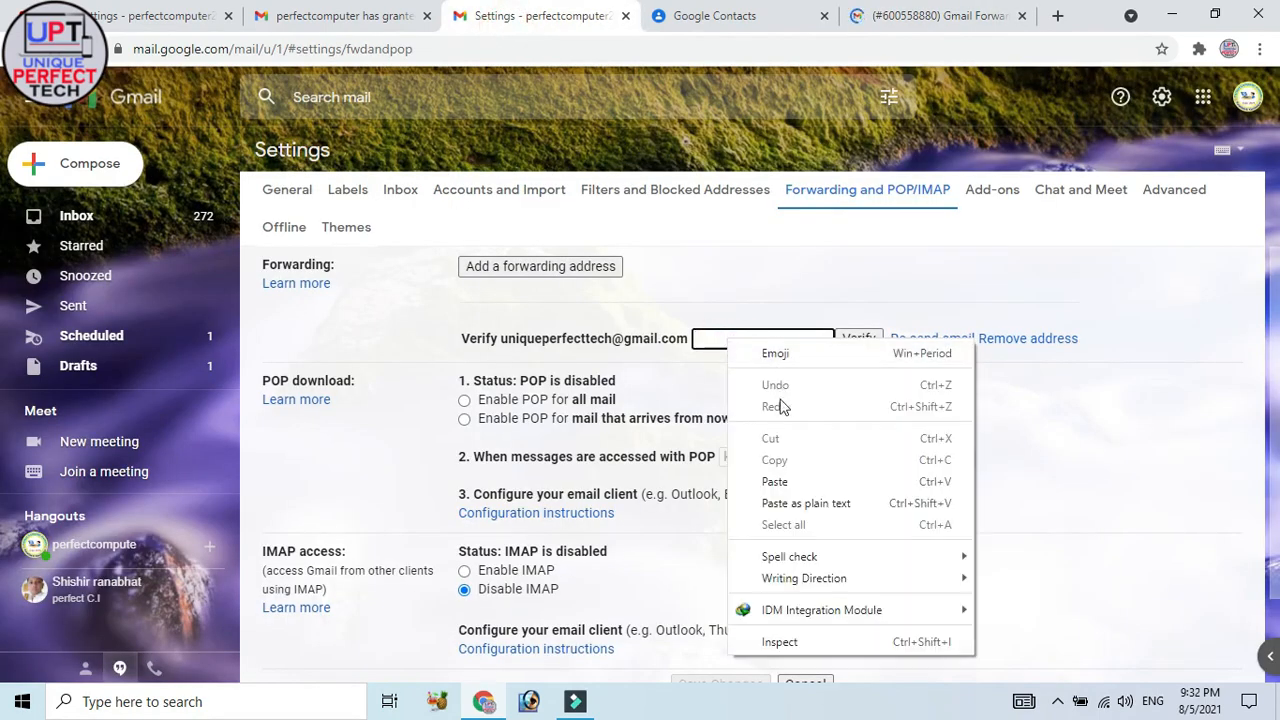
left_click(766, 482)
left_click(859, 340)
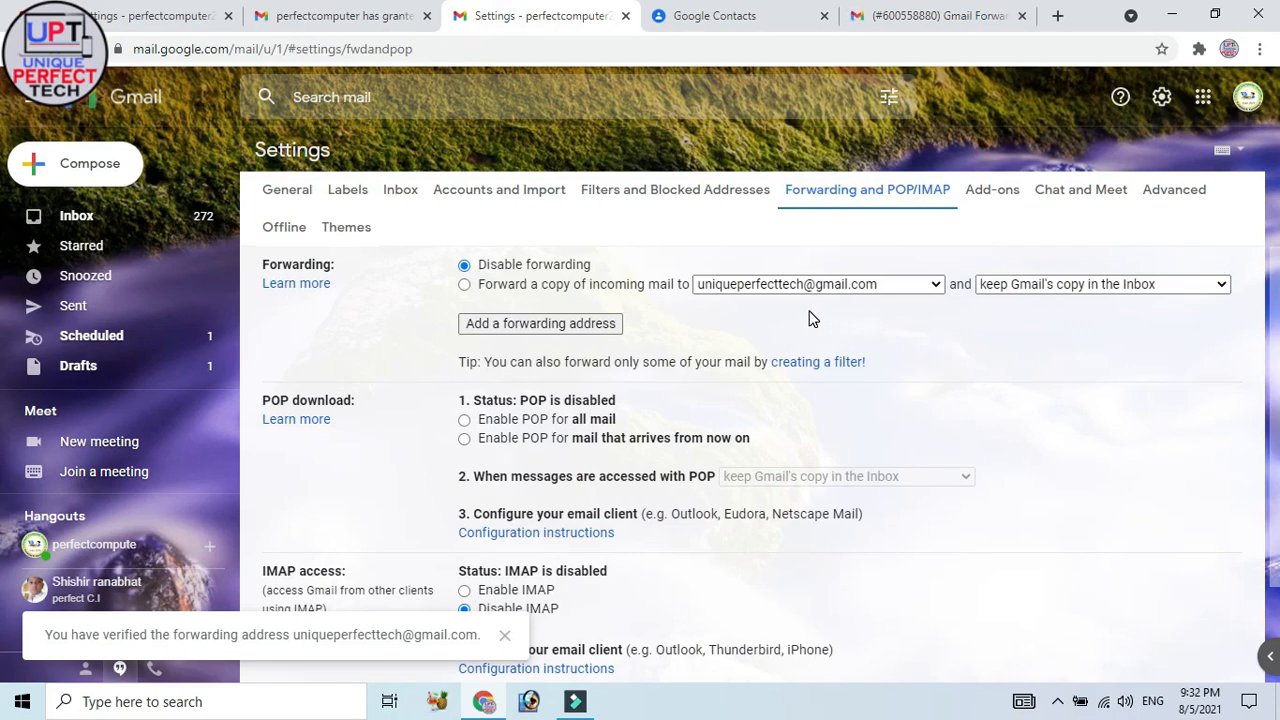
- Remove the verified forwarding address from the forwarding settings and confirm the removal
left_click(934, 290)
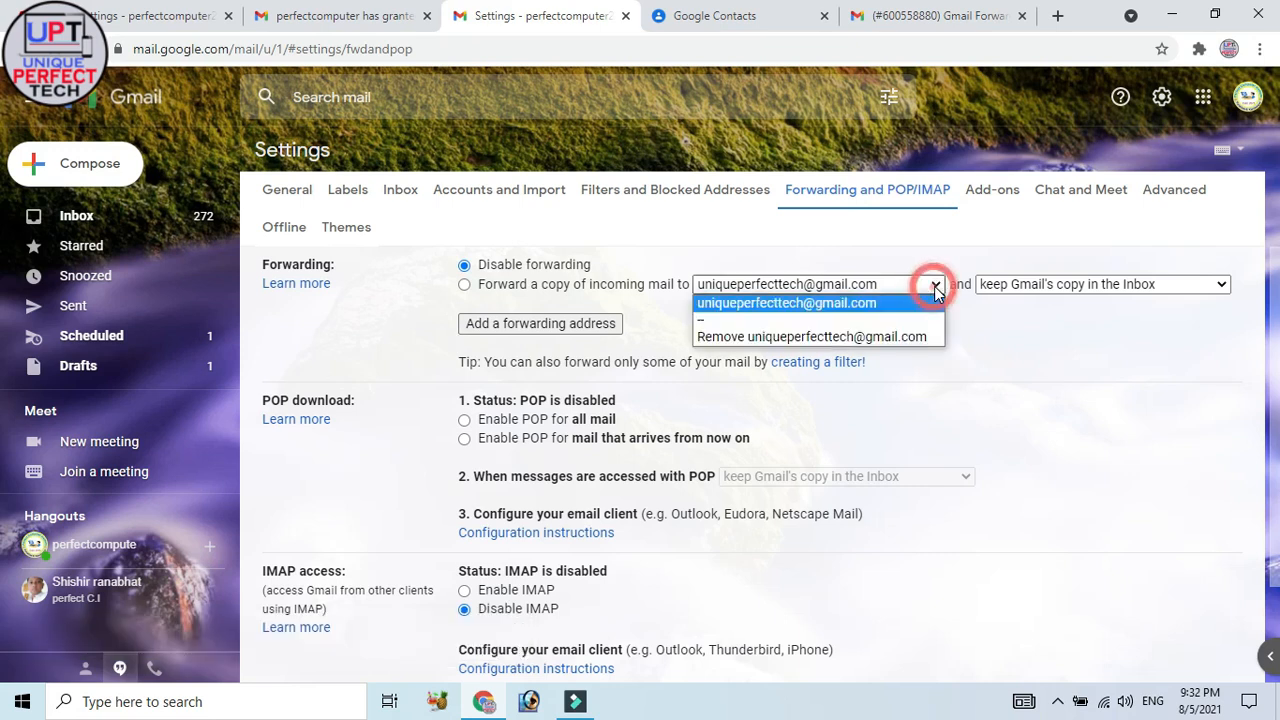
left_click(778, 338)
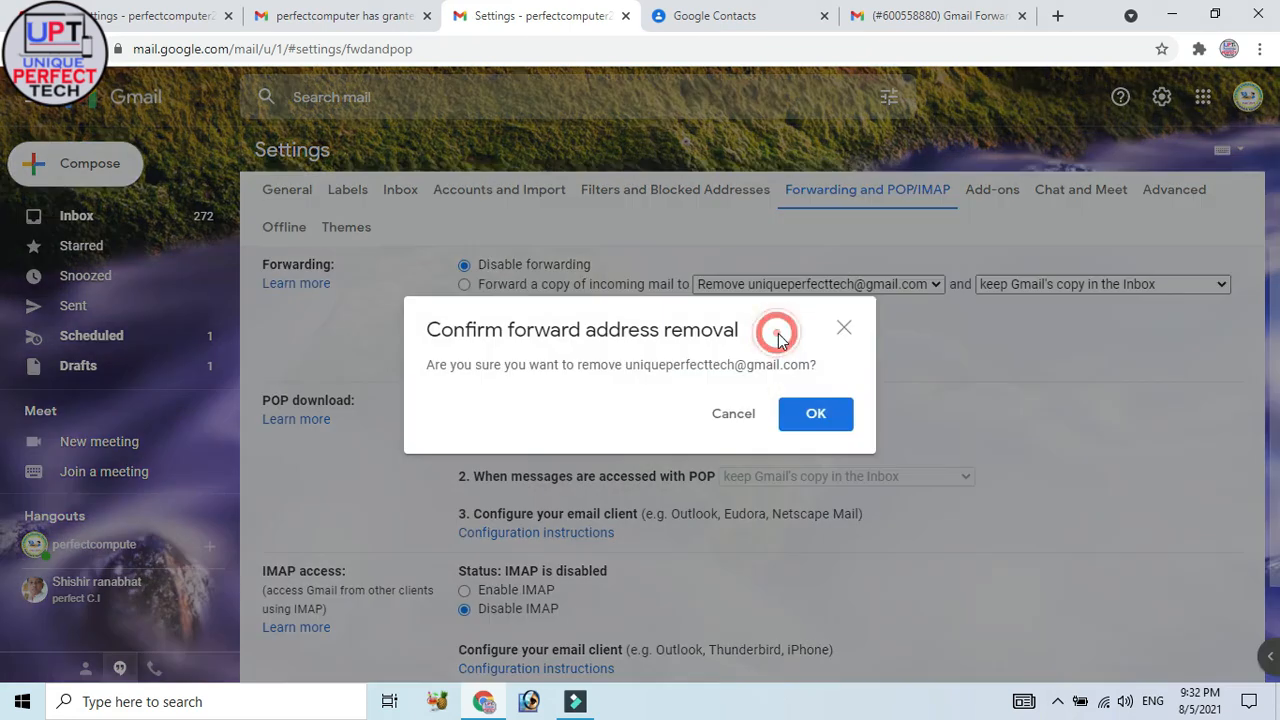
left_click(818, 415)
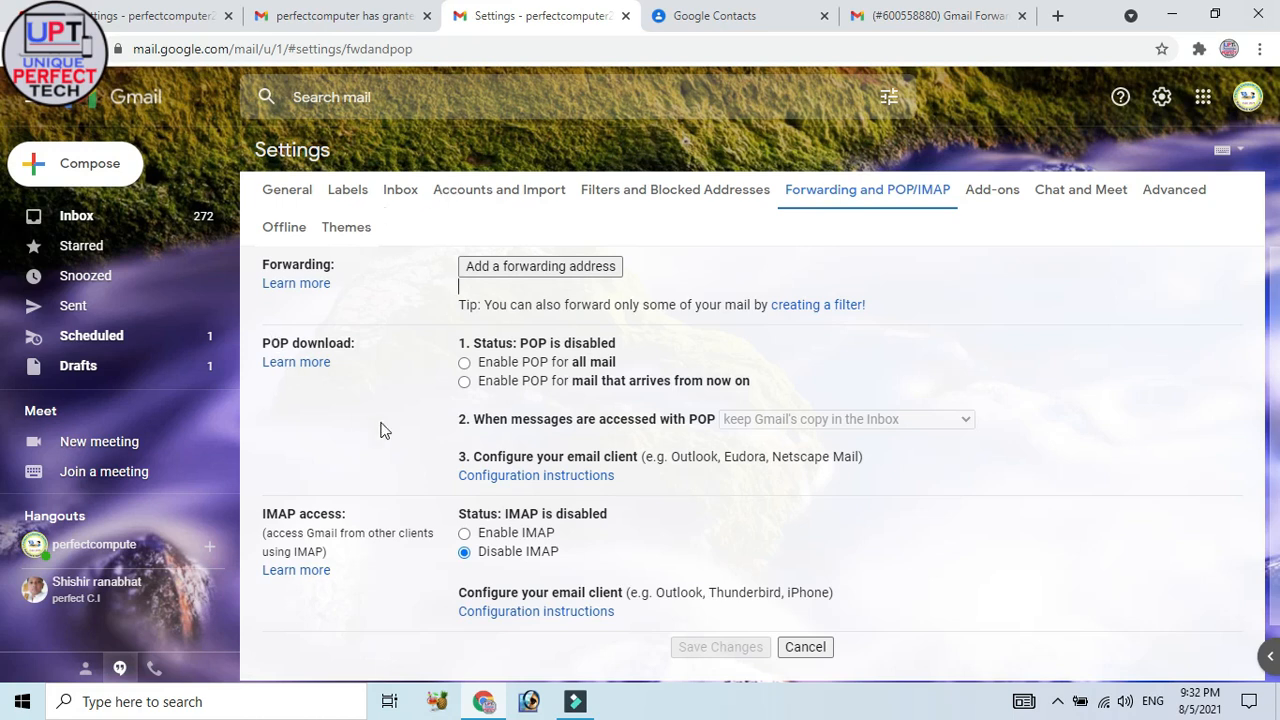
- In the General settings, turn on the vacation responder and enable its last day, August 12, 2021
scroll(380, 430, "down", 1)
scroll(565, 435, "up", 1)
left_click(285, 189)
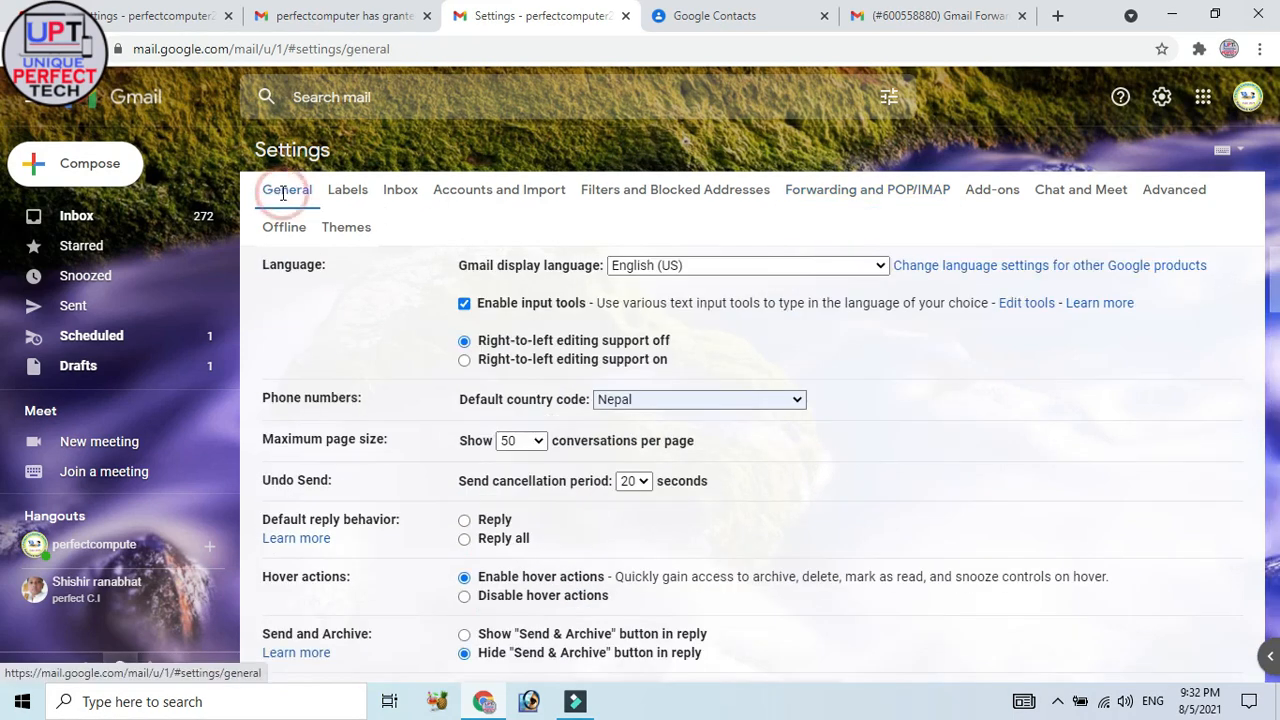
scroll(430, 452, "down", 10)
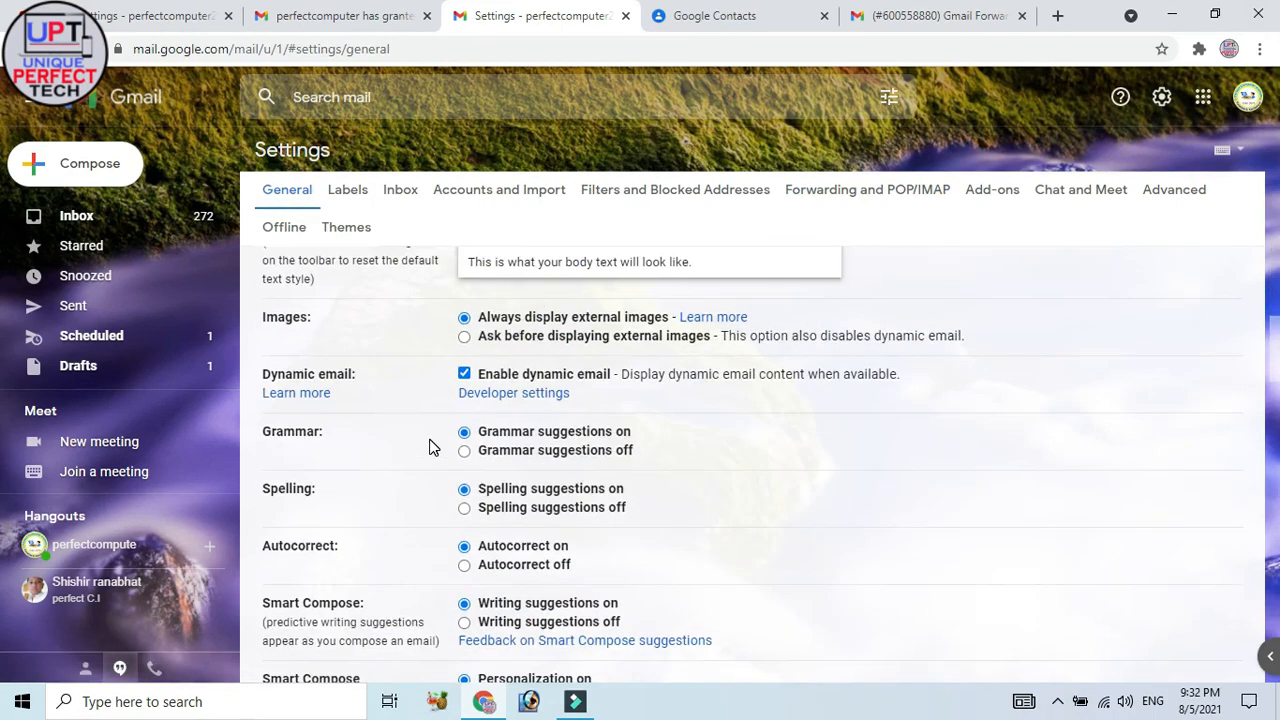
scroll(450, 440, "down", 12)
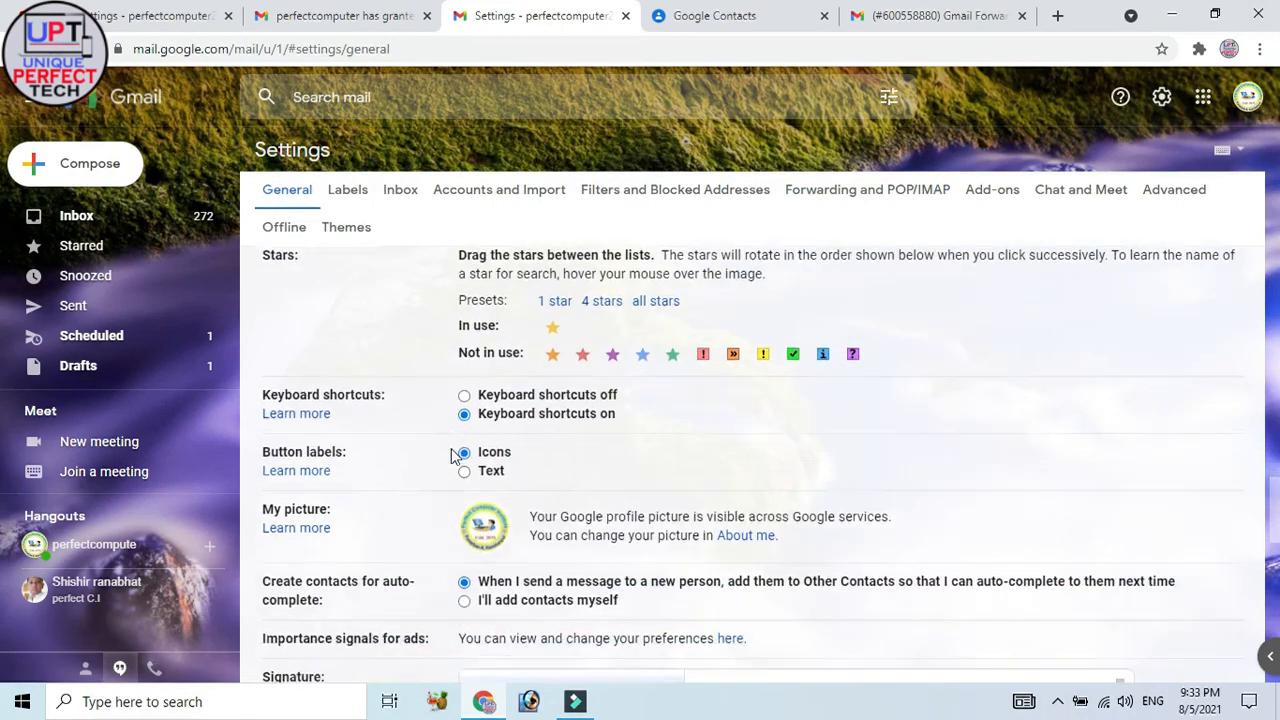
scroll(451, 452, "down", 3)
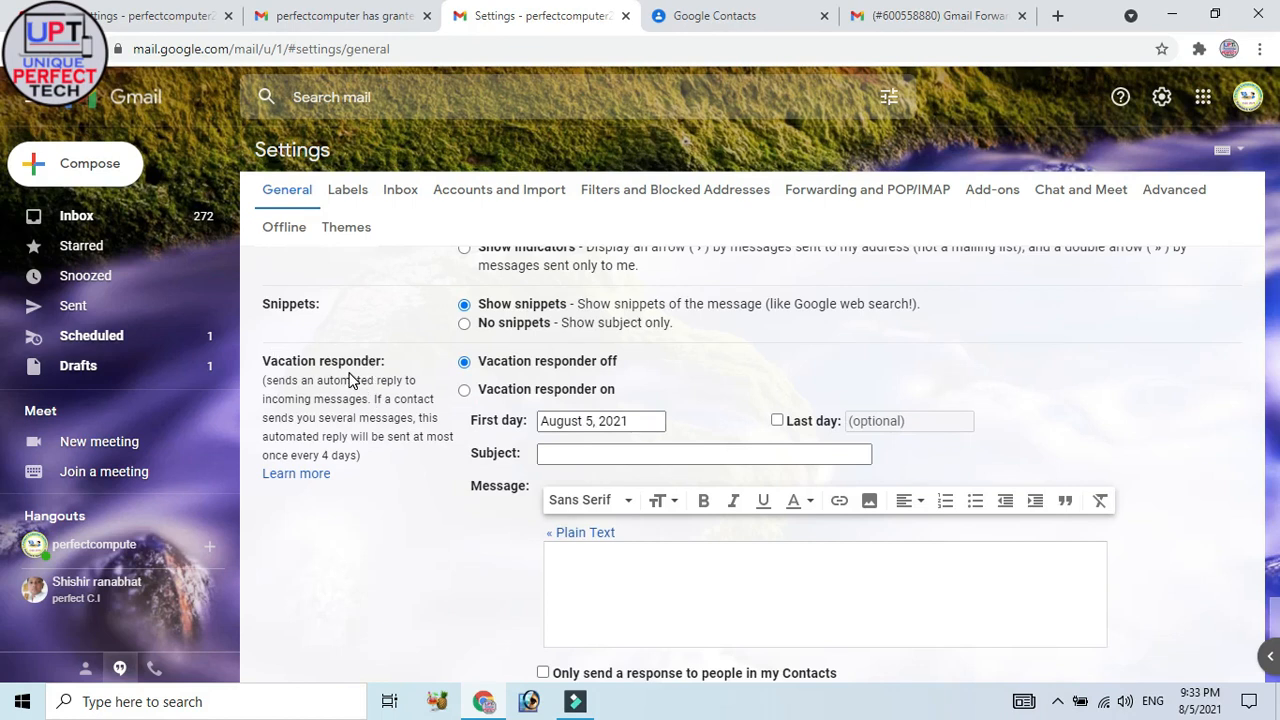
left_click(465, 391)
left_click(641, 422)
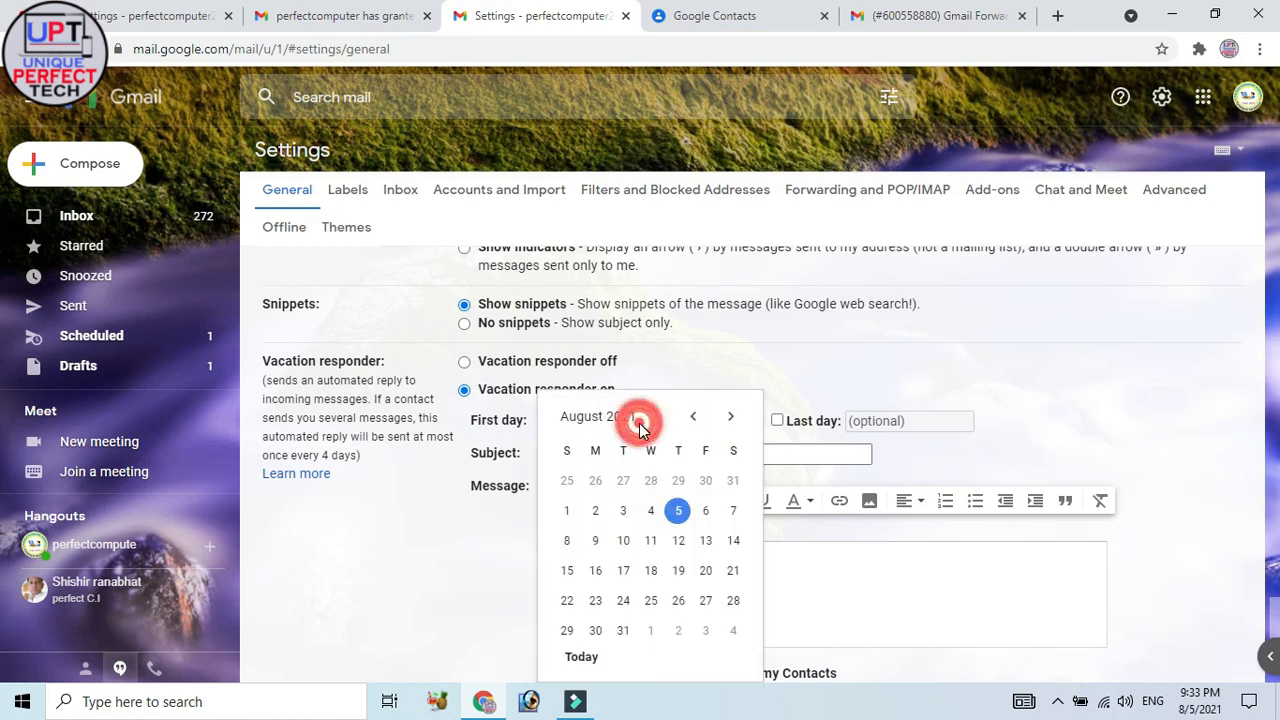
left_click(516, 538)
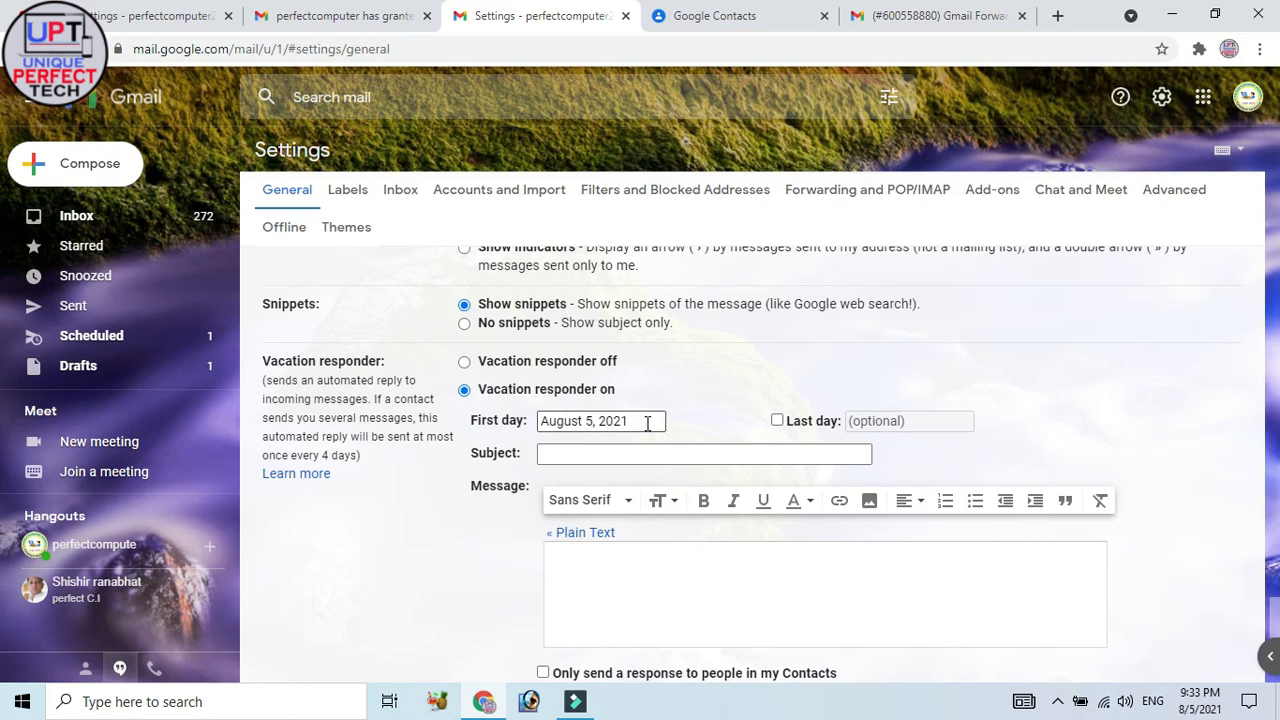
left_click(777, 420)
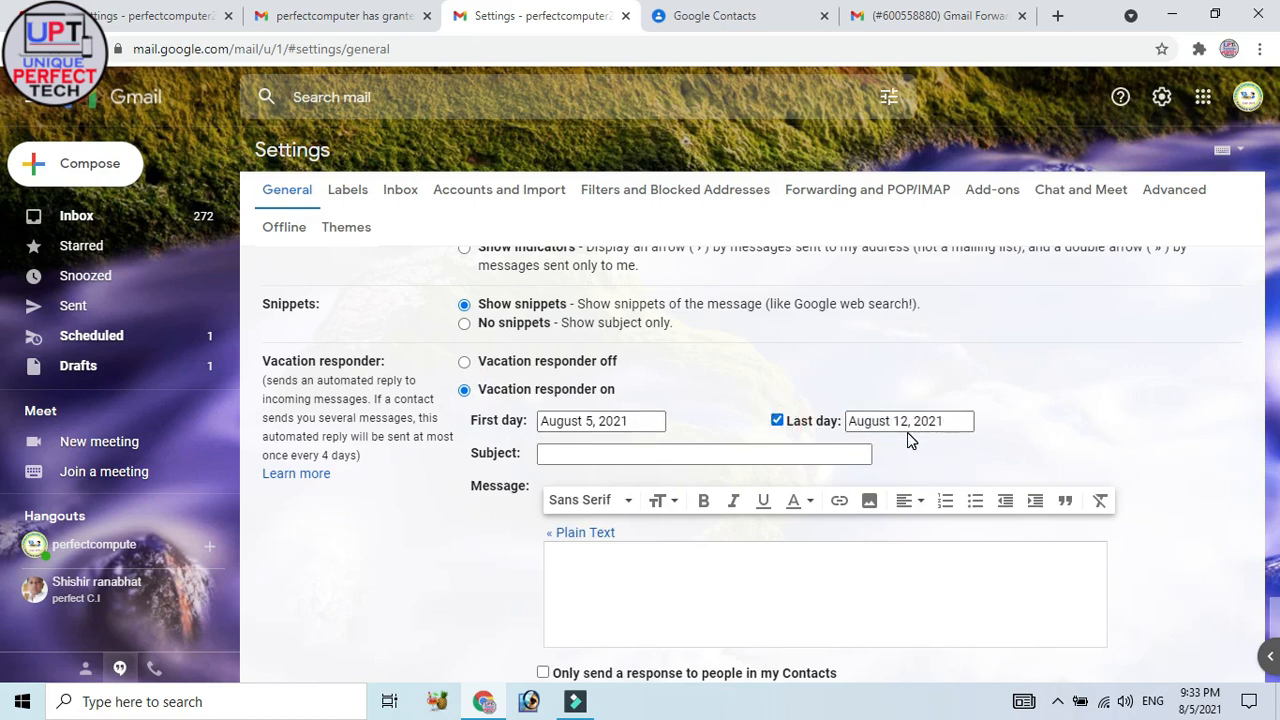
- Examine the vacation responder's subject and message fields and the contacts-only and save options
left_click(606, 456)
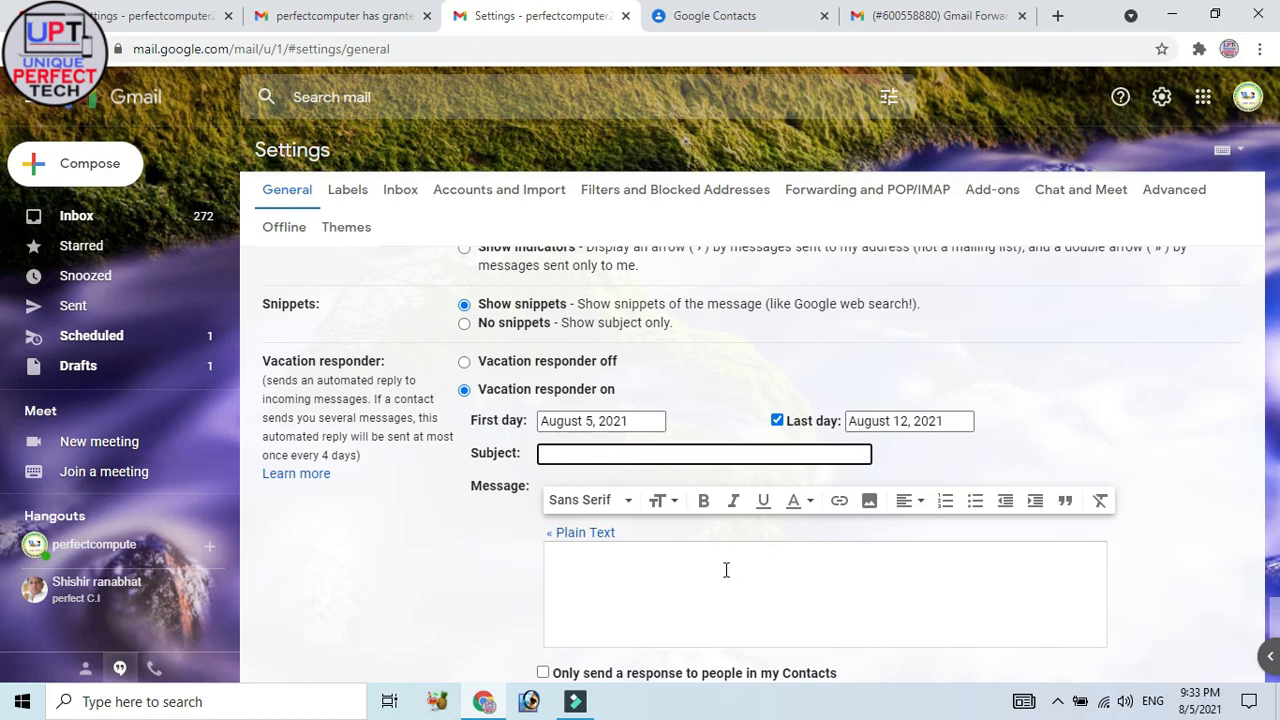
scroll(726, 570, "down", 2)
left_click(652, 462)
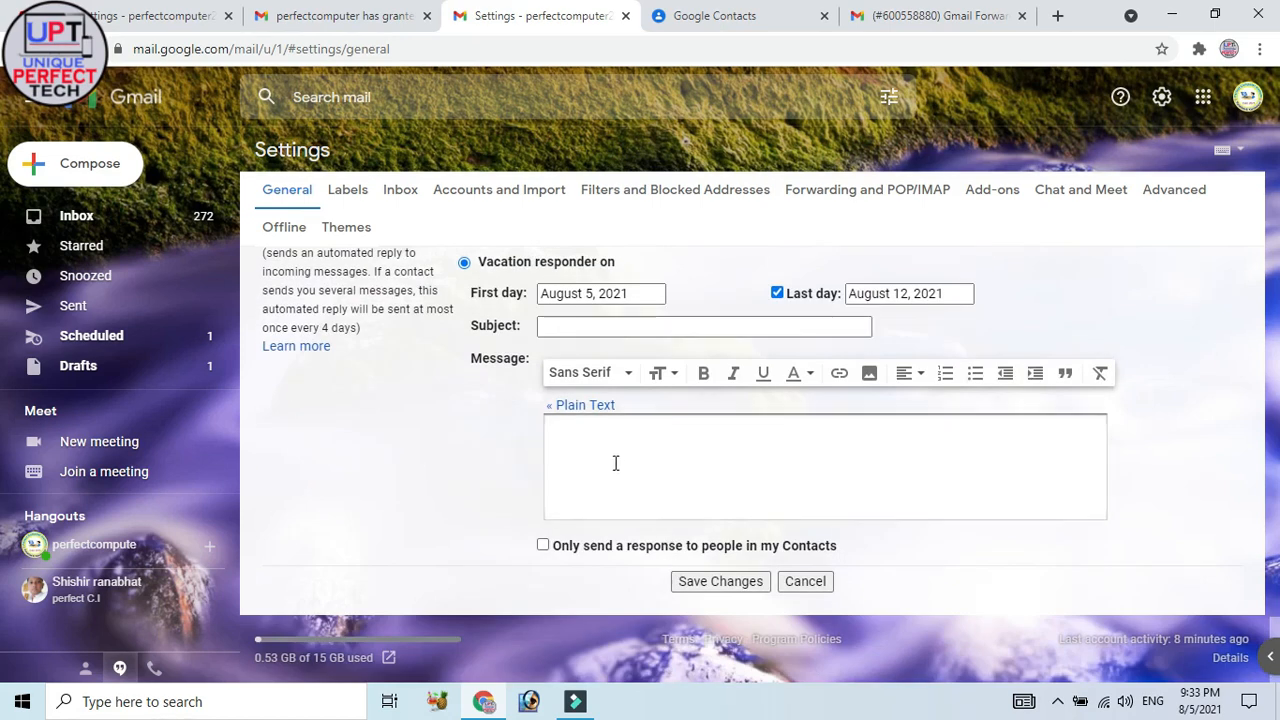
left_click(715, 588)
scroll(655, 497, "up", 1)
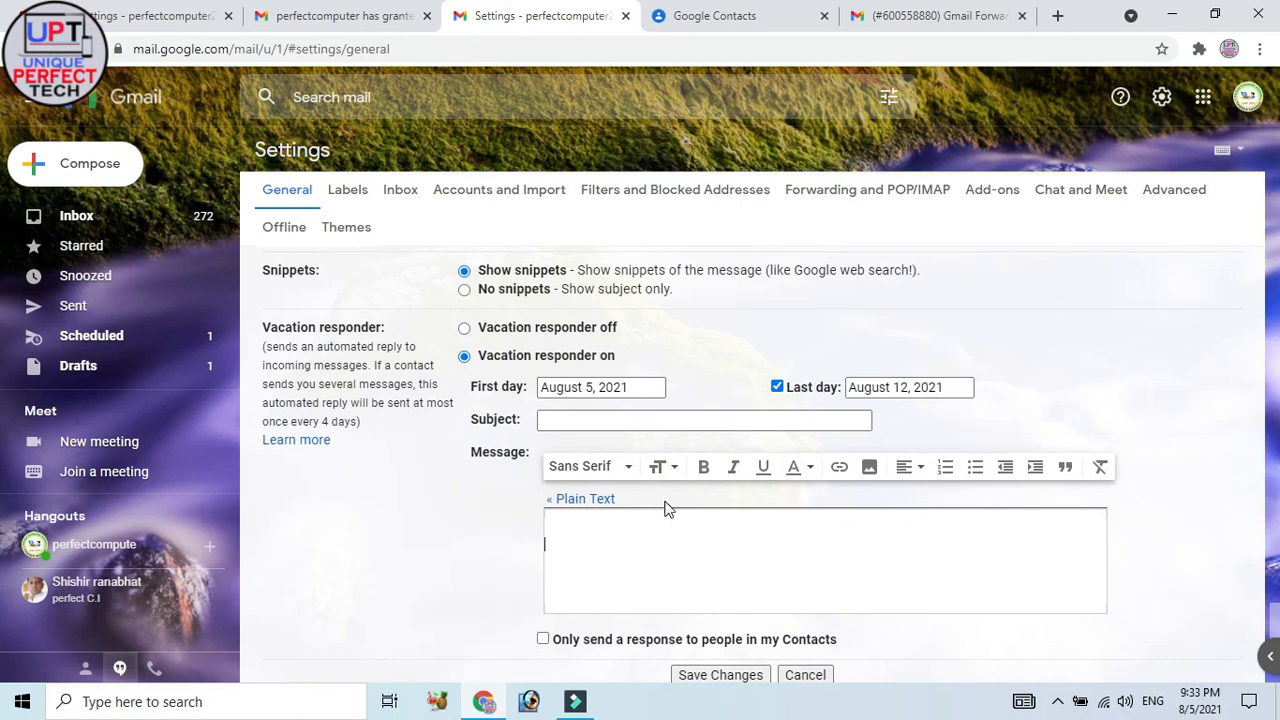
scroll(633, 530, "down", 1)
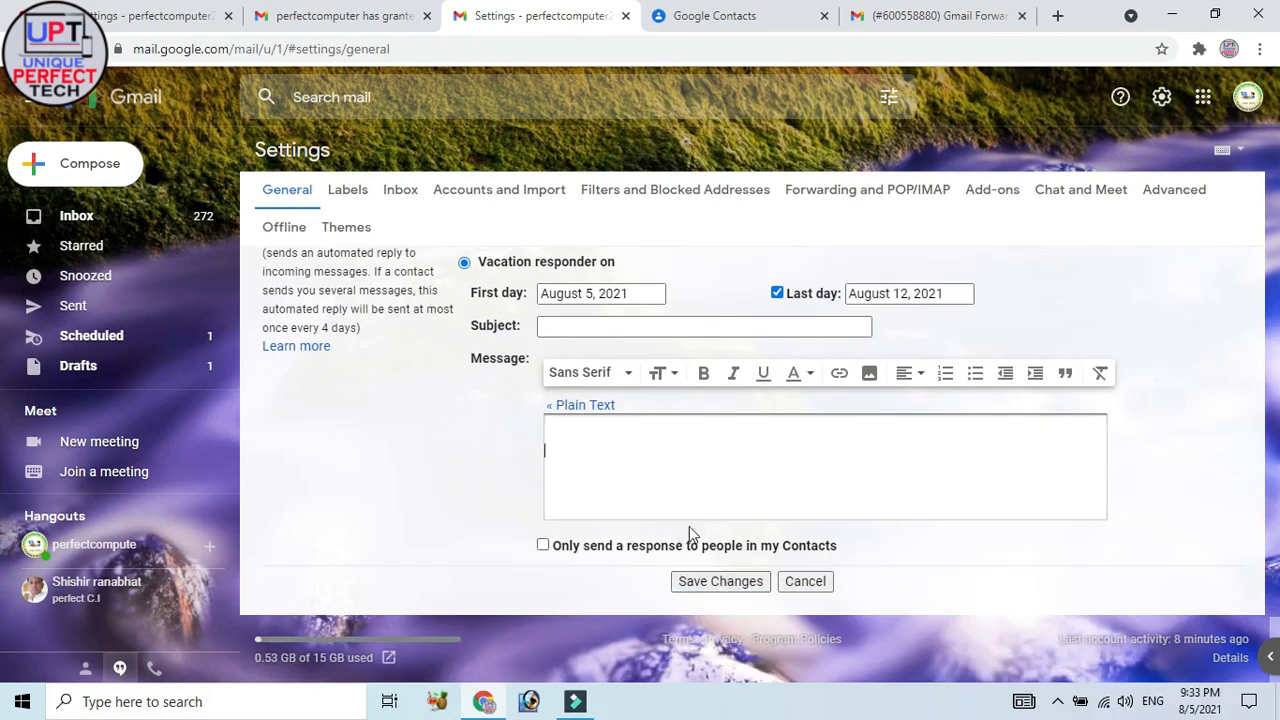
scroll(590, 458, "up", 1)
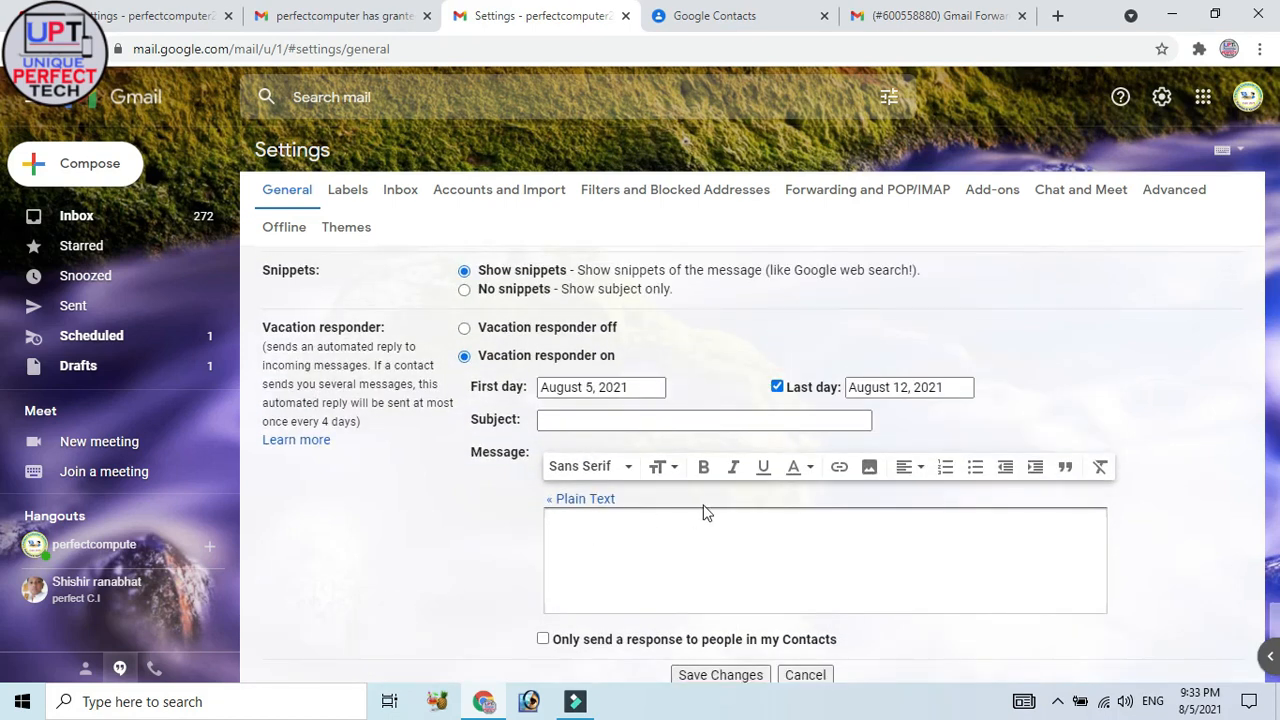
scroll(703, 510, "down", 1)
scroll(697, 508, "up", 2)
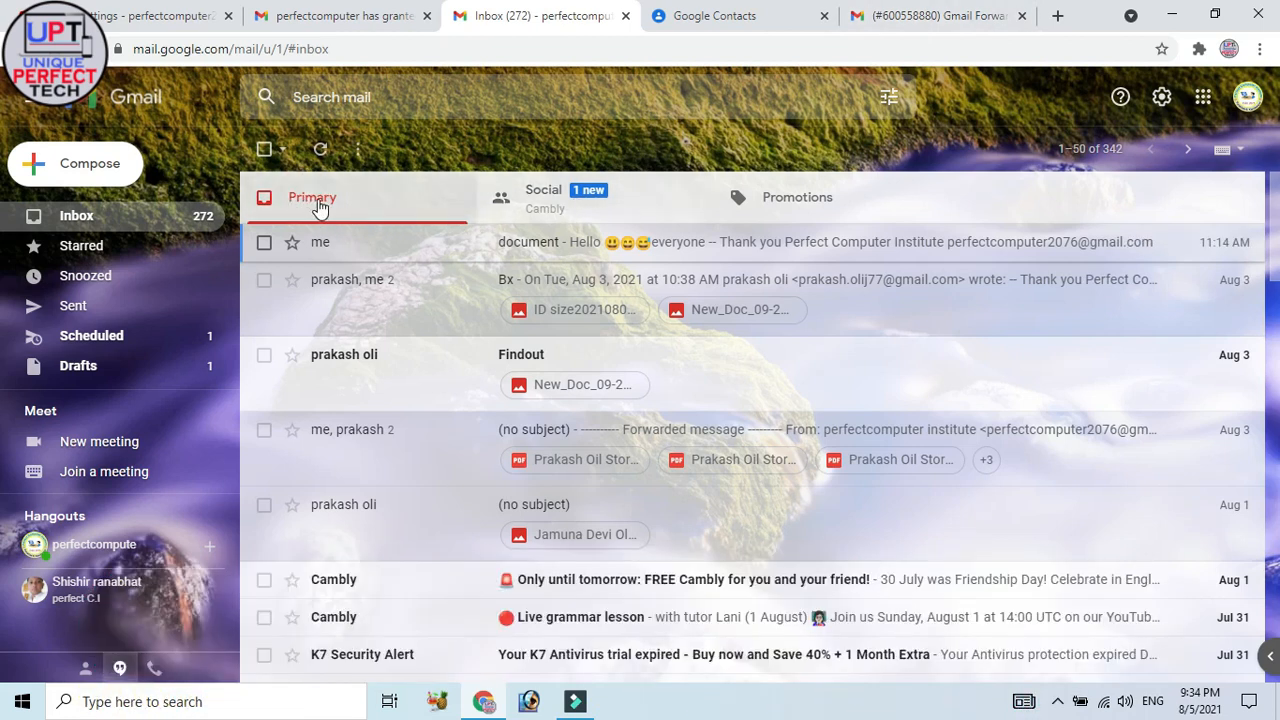
- Look through the Social and Promotions inbox categories and return to the Primary category
left_click(550, 198)
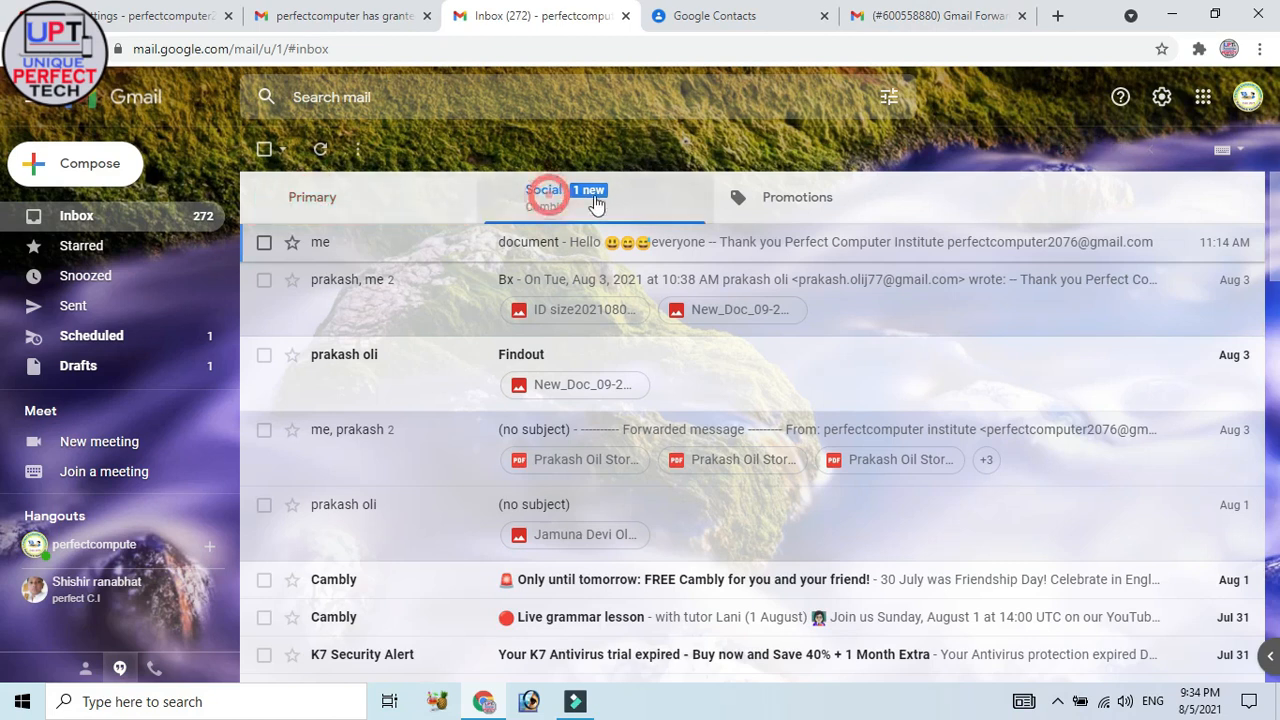
left_click(776, 200)
left_click(308, 200)
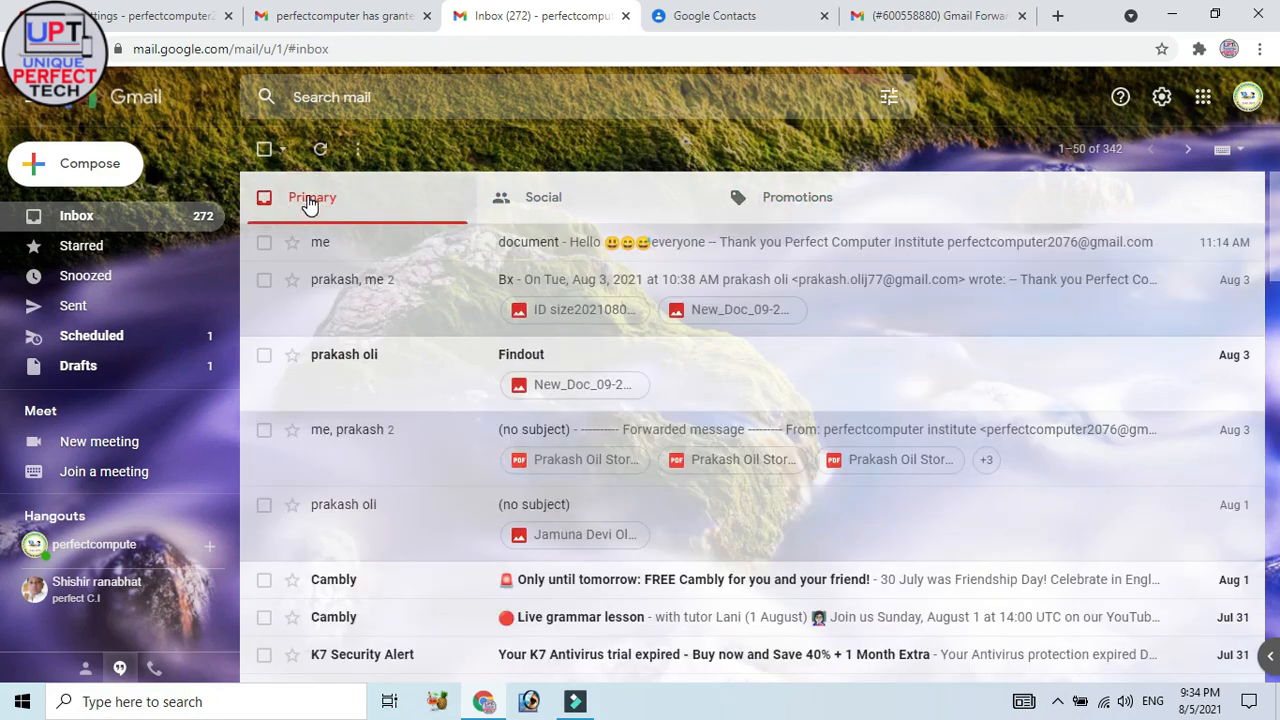
left_click(535, 203)
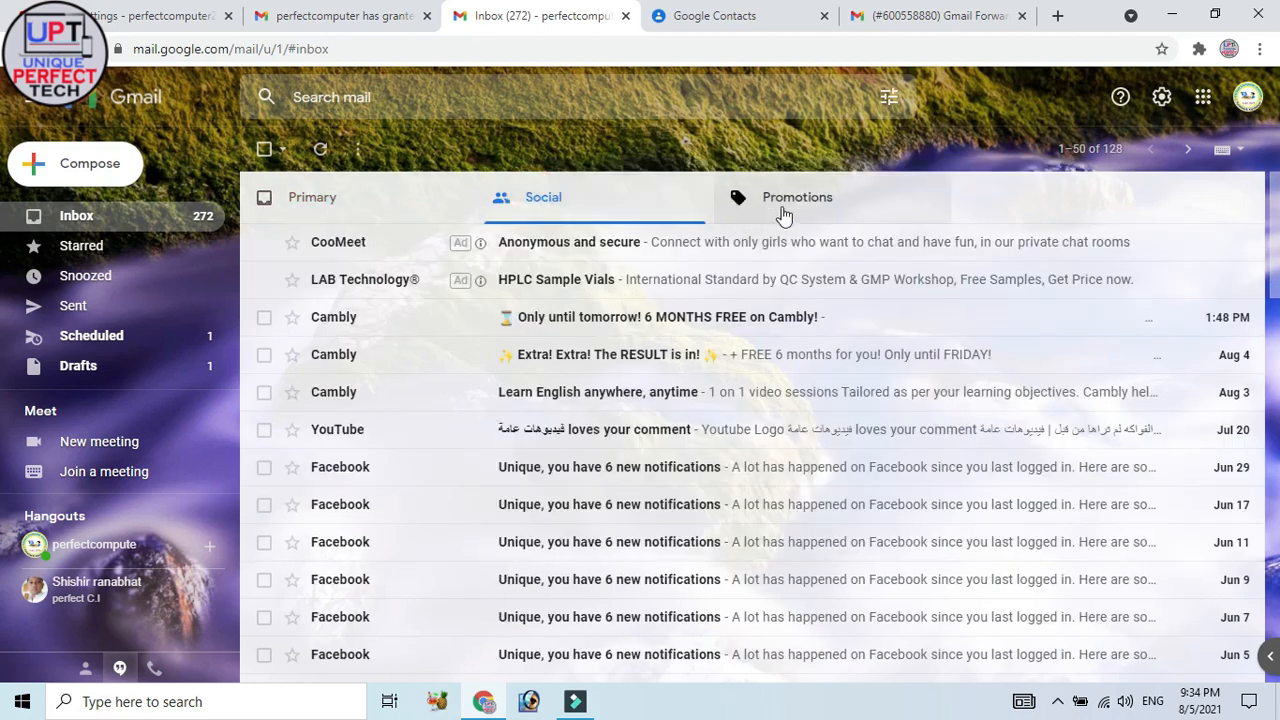
left_click(798, 205)
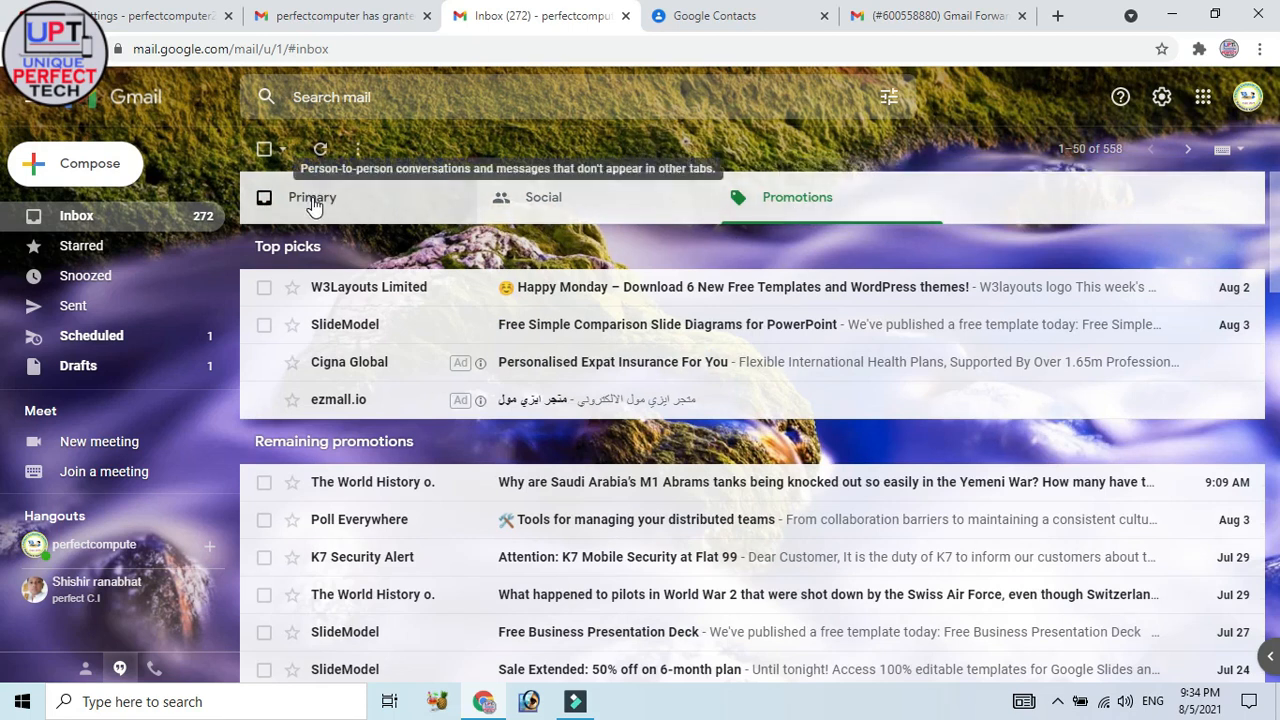
left_click(313, 203)
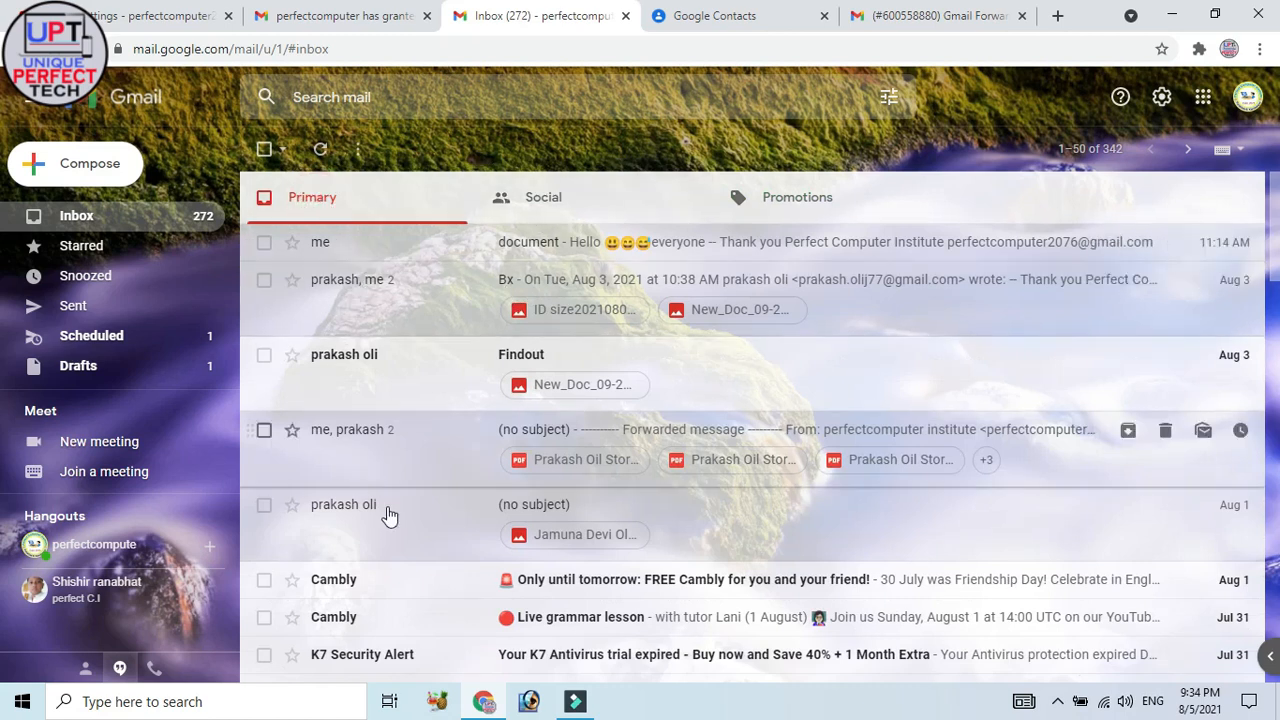
- Move the K7 Security Alert message about the expired antivirus trial from the Primary inbox to Social
scroll(437, 492, "down", 4)
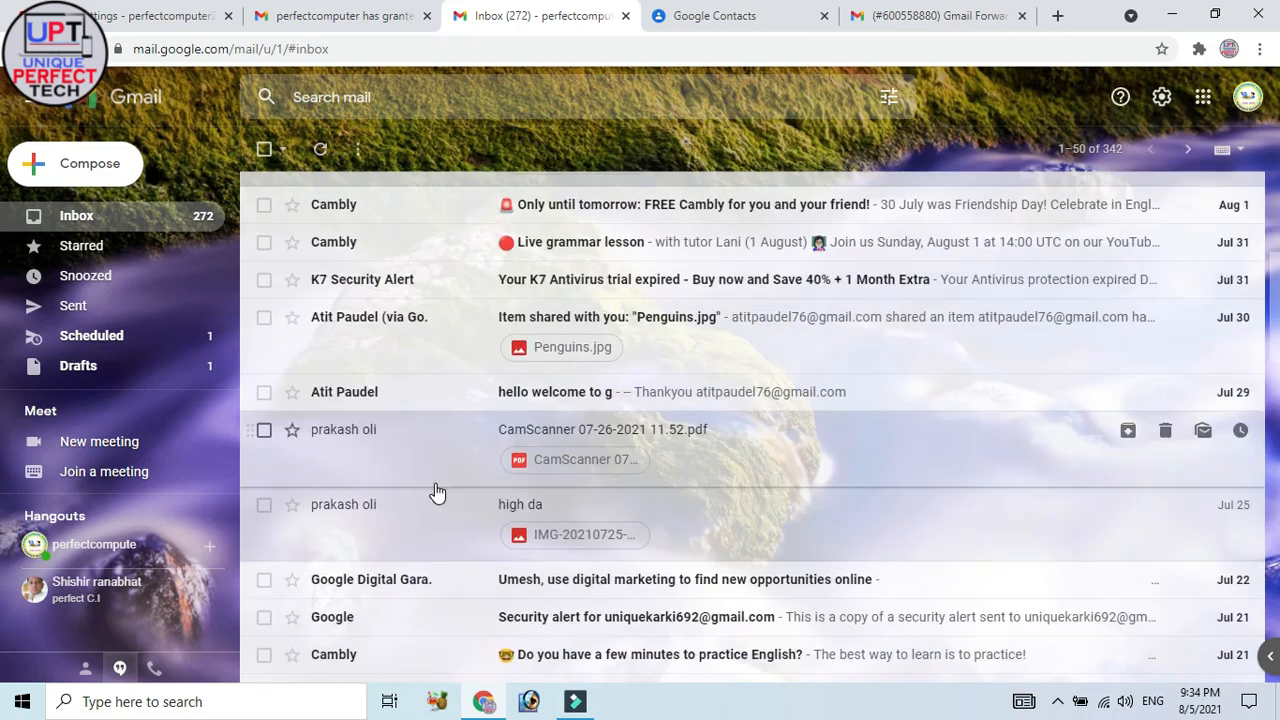
left_click(364, 287)
right_click(362, 287)
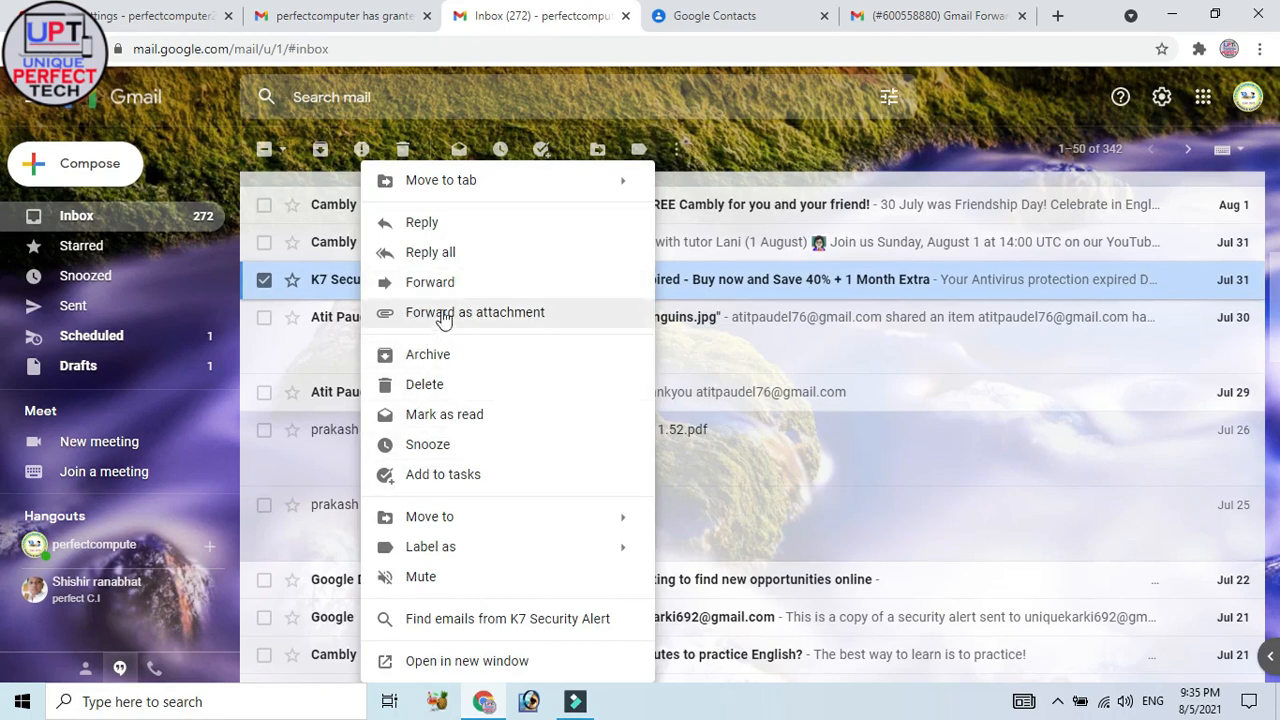
mouse_move(410, 530)
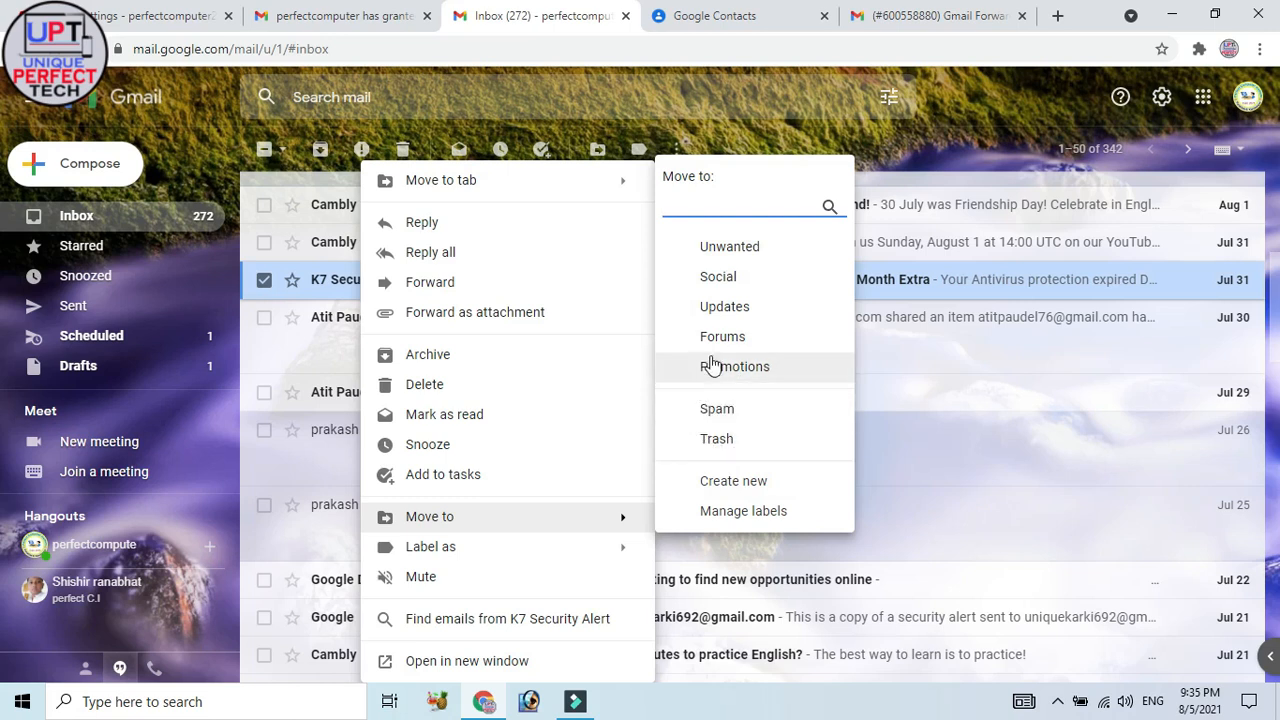
left_click(724, 277)
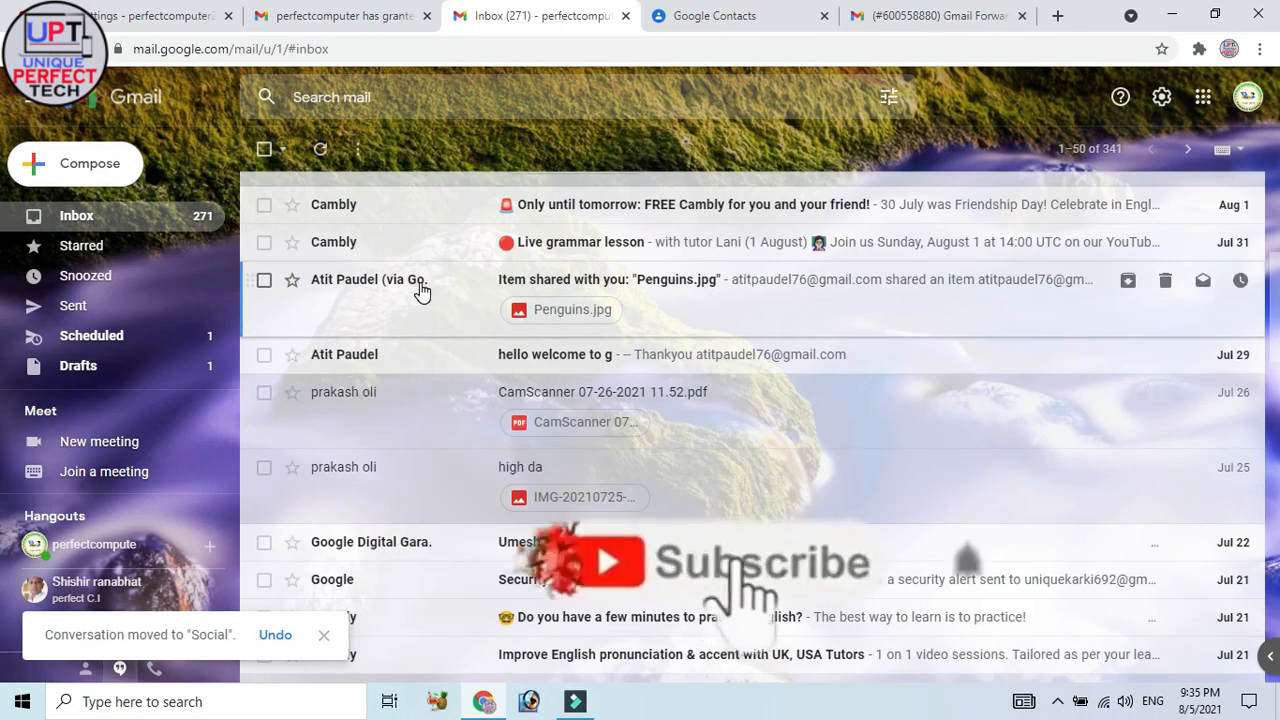
- Select the Aug 1 and Jul 31 Cambly messages and the shared "Penguins.jpg" message, and move all three to Social
scroll(392, 280, "up", 1)
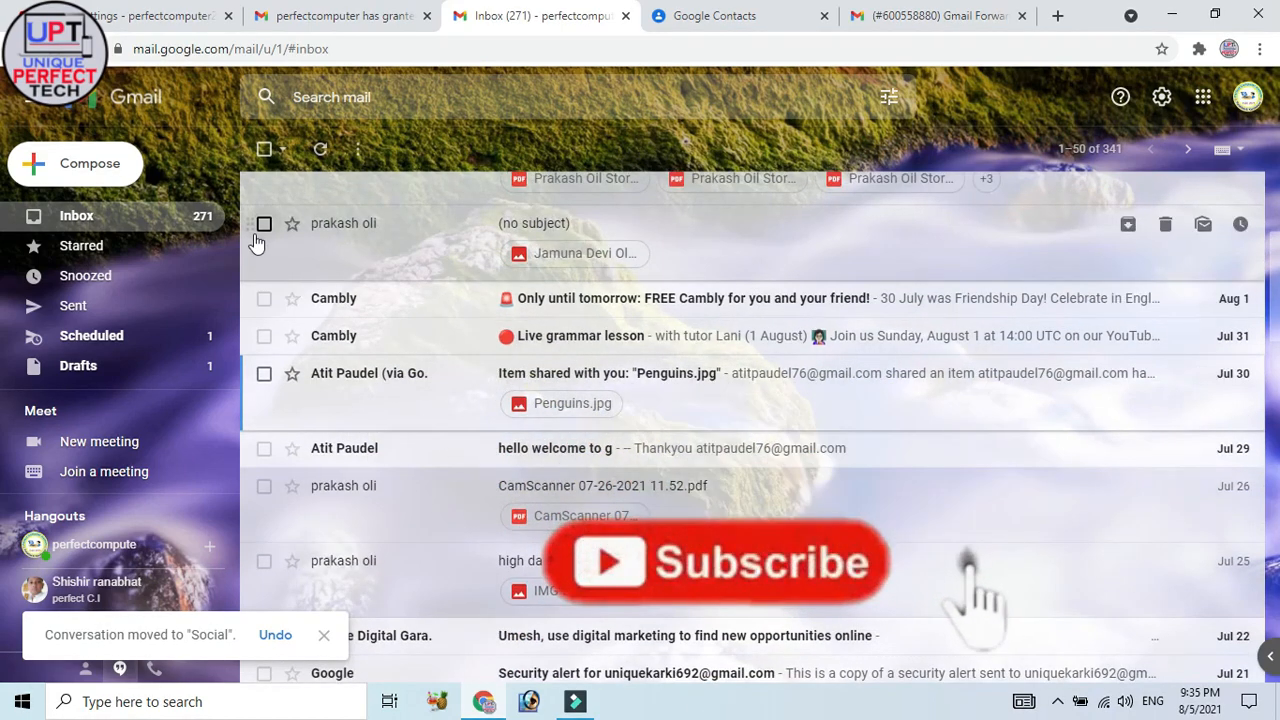
left_click(264, 299)
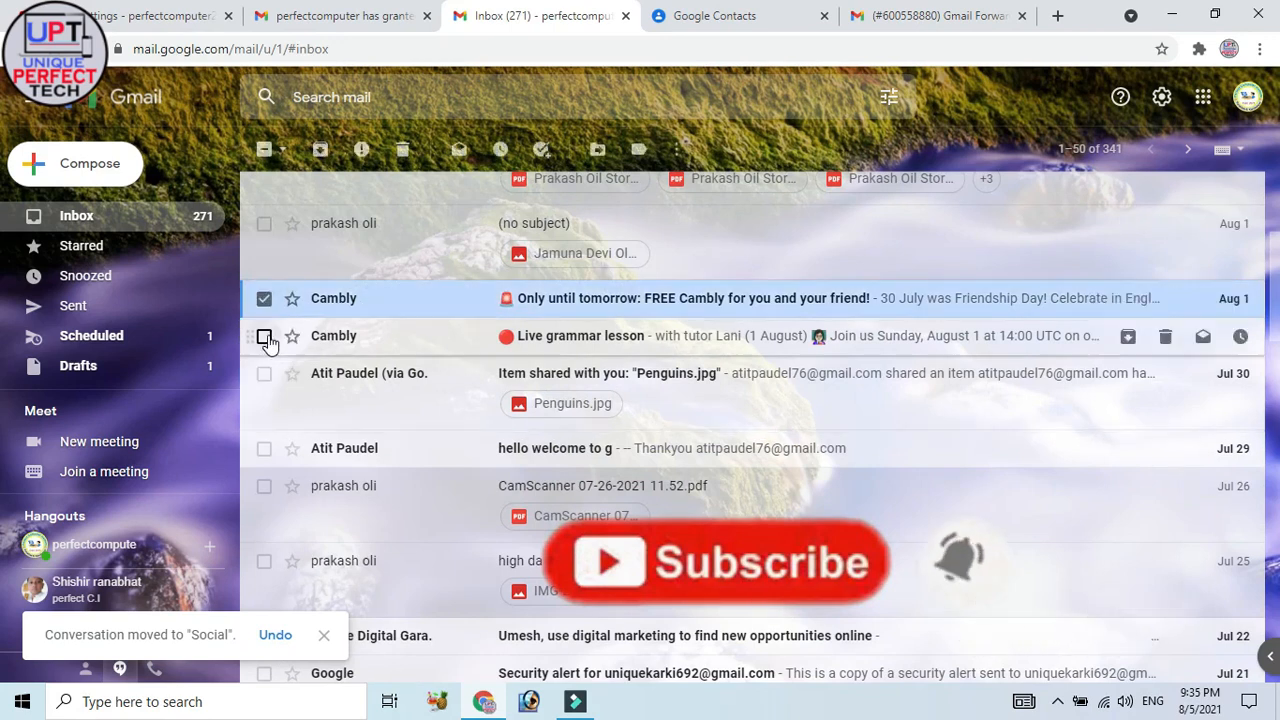
left_click(264, 336)
left_click(264, 375)
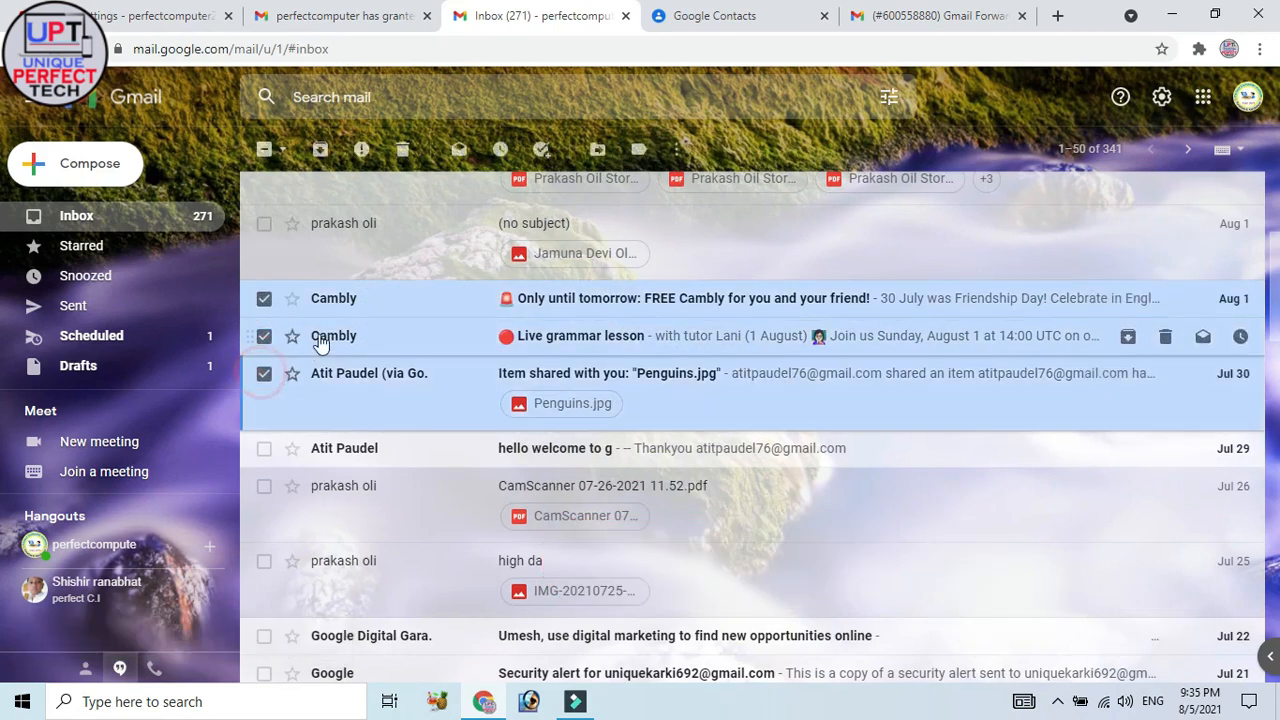
right_click(320, 342)
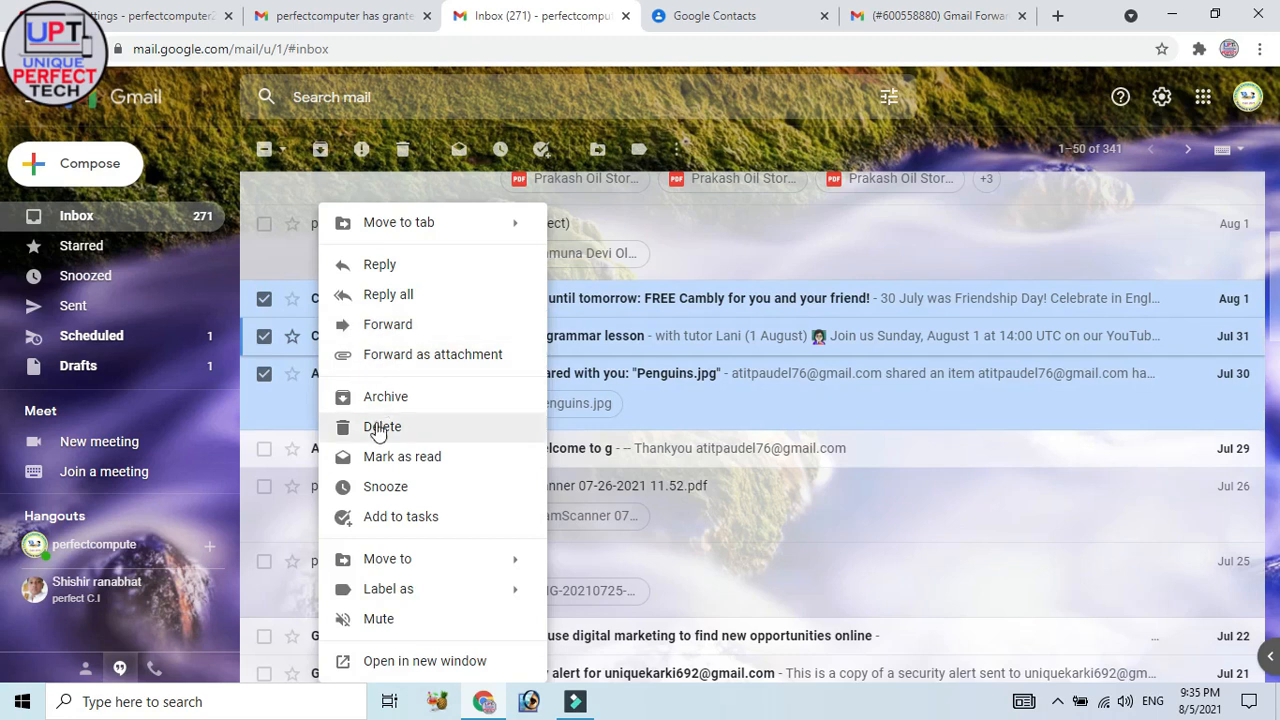
left_click(401, 562)
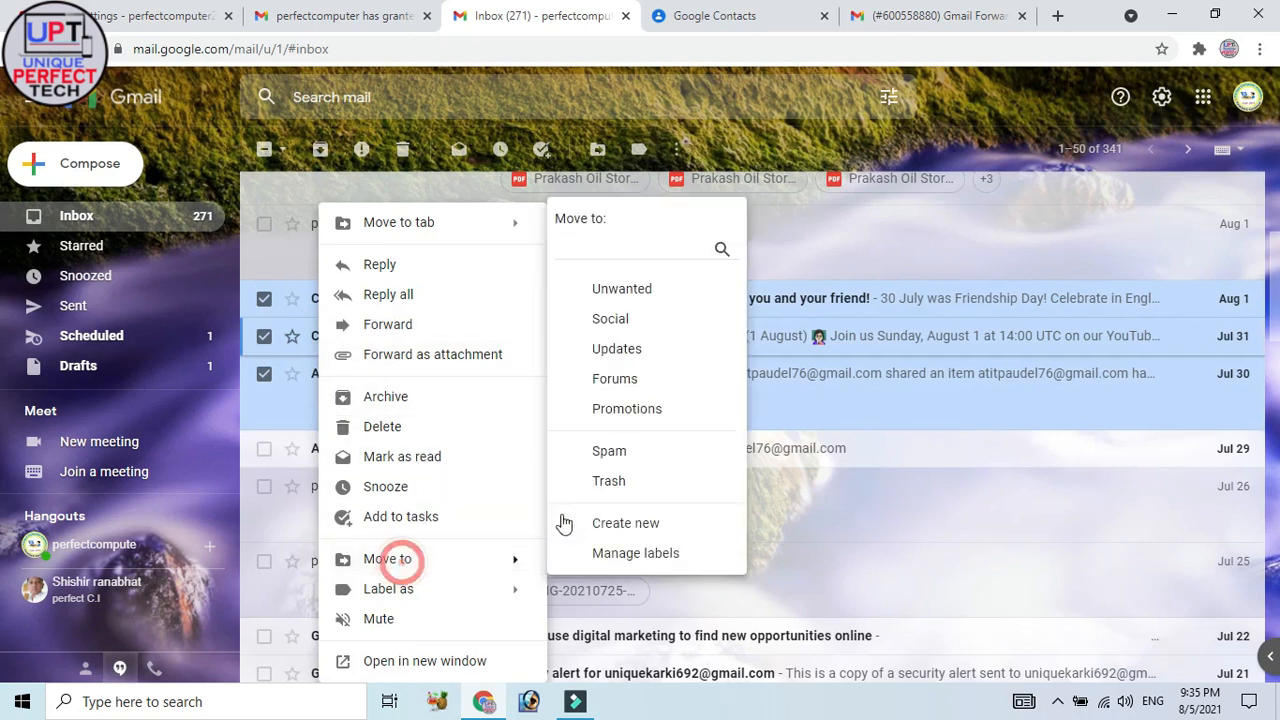
left_click(616, 322)
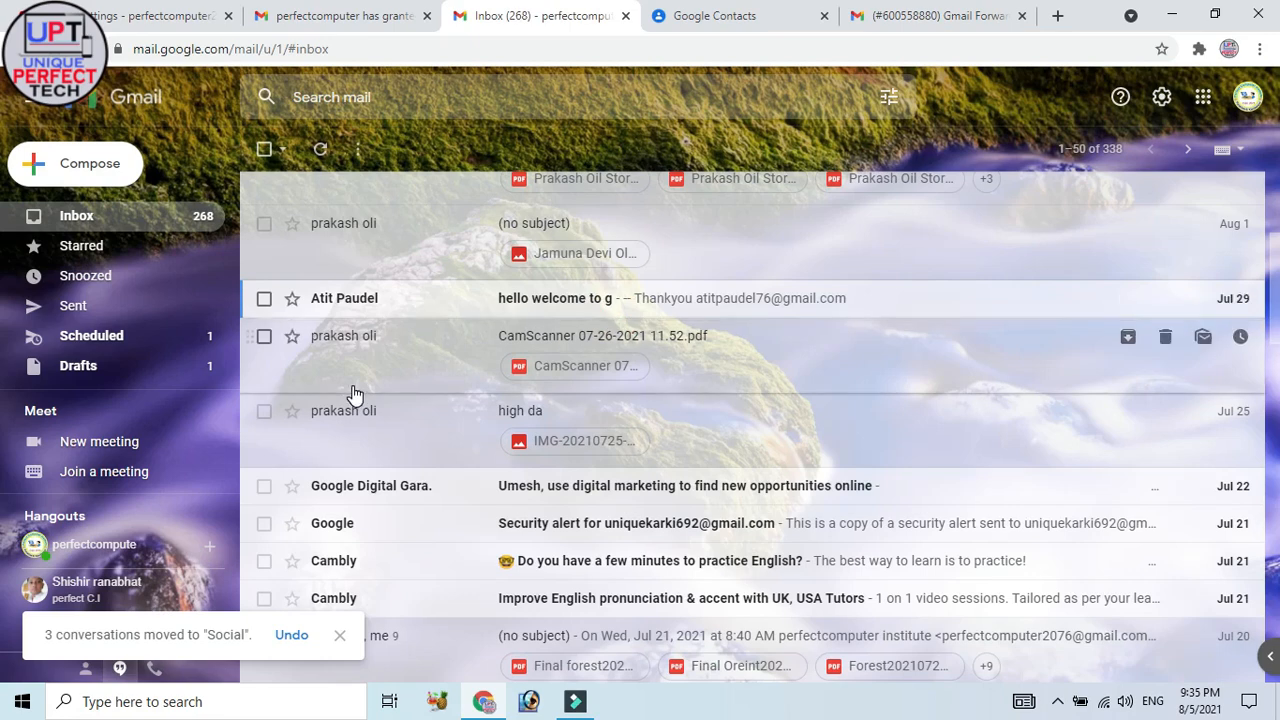
- Move the July 22 Google Digital Garage message from the Primary inbox straight onto the Social category
scroll(355, 393, "up", 3)
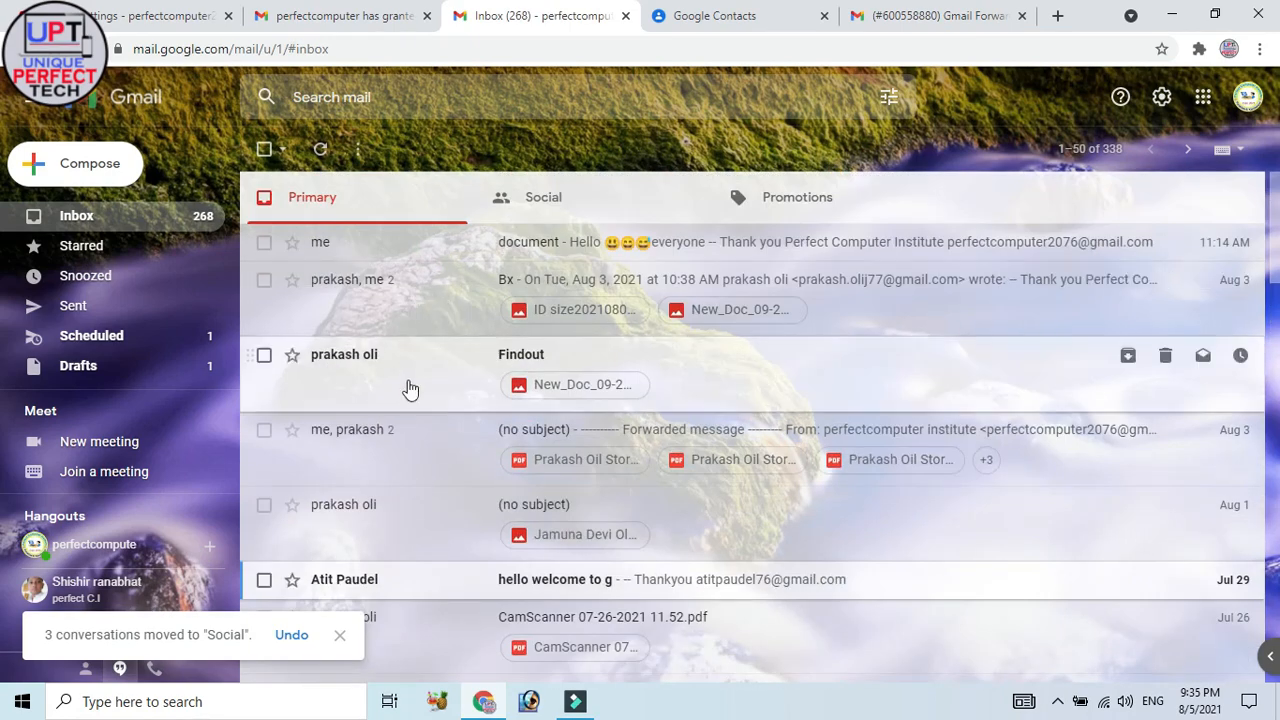
scroll(391, 474, "down", 2)
scroll(380, 480, "down", 3)
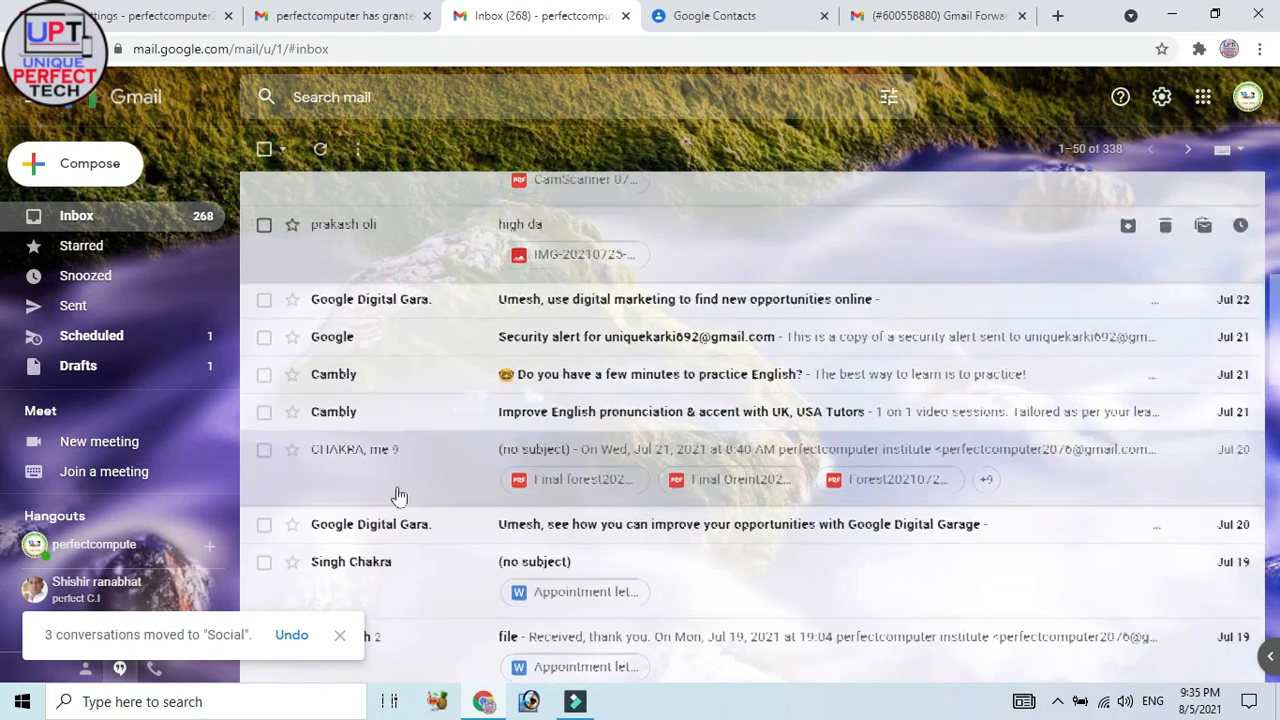
mouse_move(368, 307)
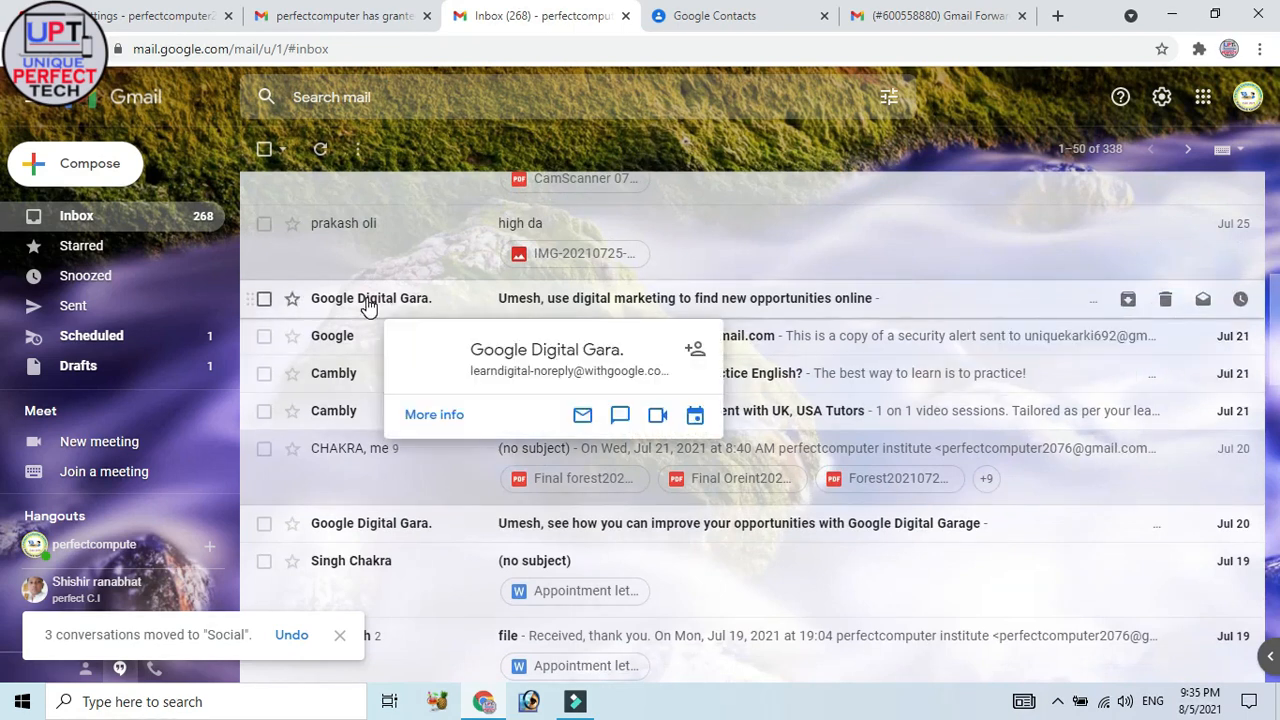
left_click_drag(368, 307, 529, 194)
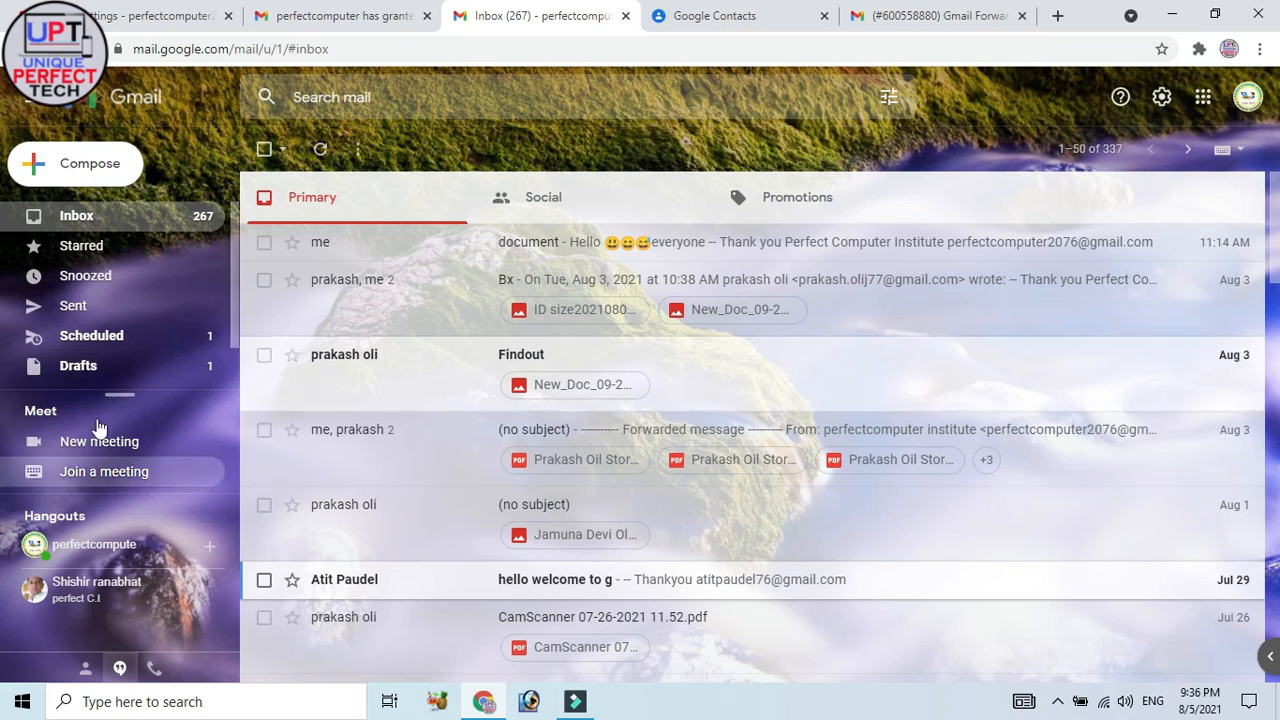
- Open the full settings and set the Undo Send cancellation period to 30 seconds
left_click(1161, 97)
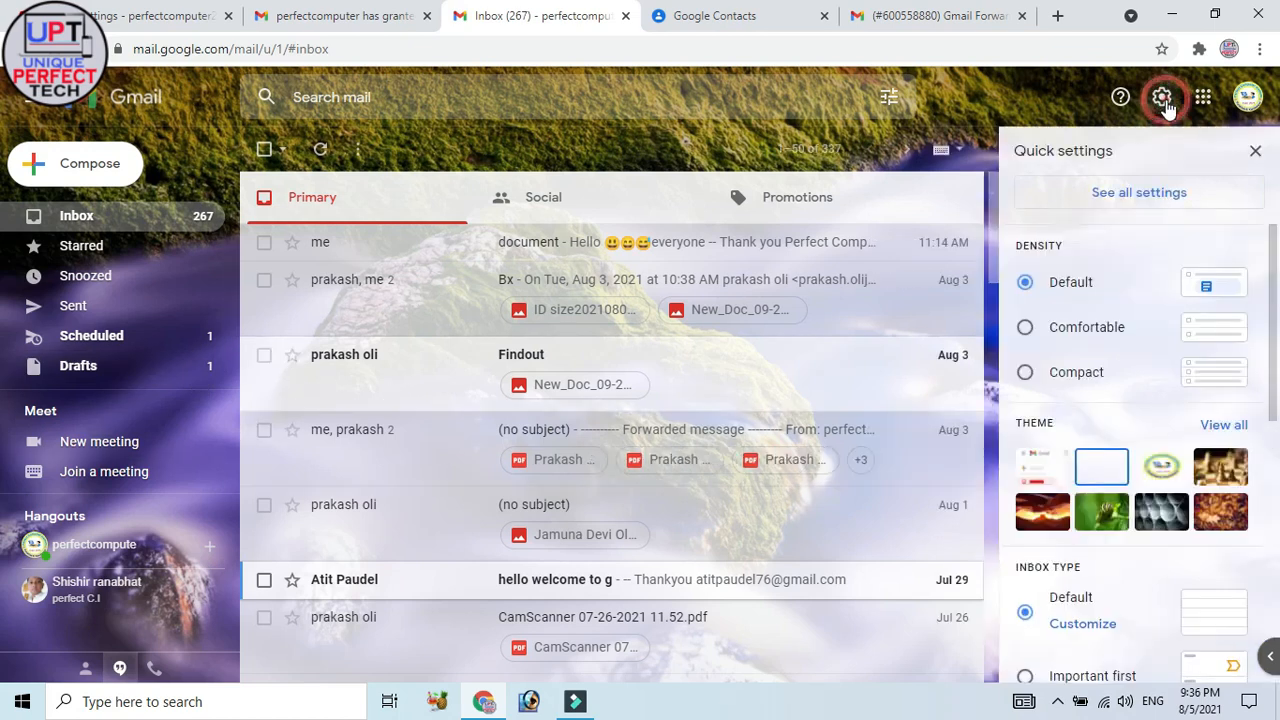
left_click(1140, 196)
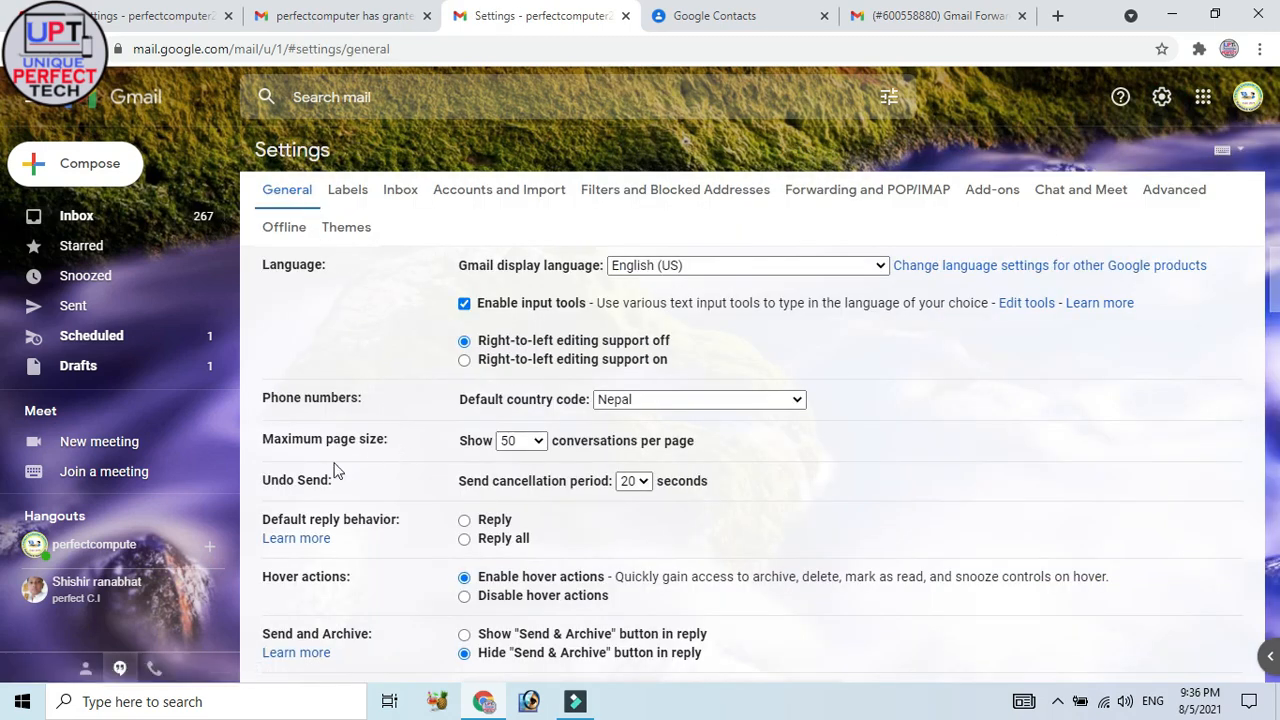
left_click(649, 488)
left_click(630, 549)
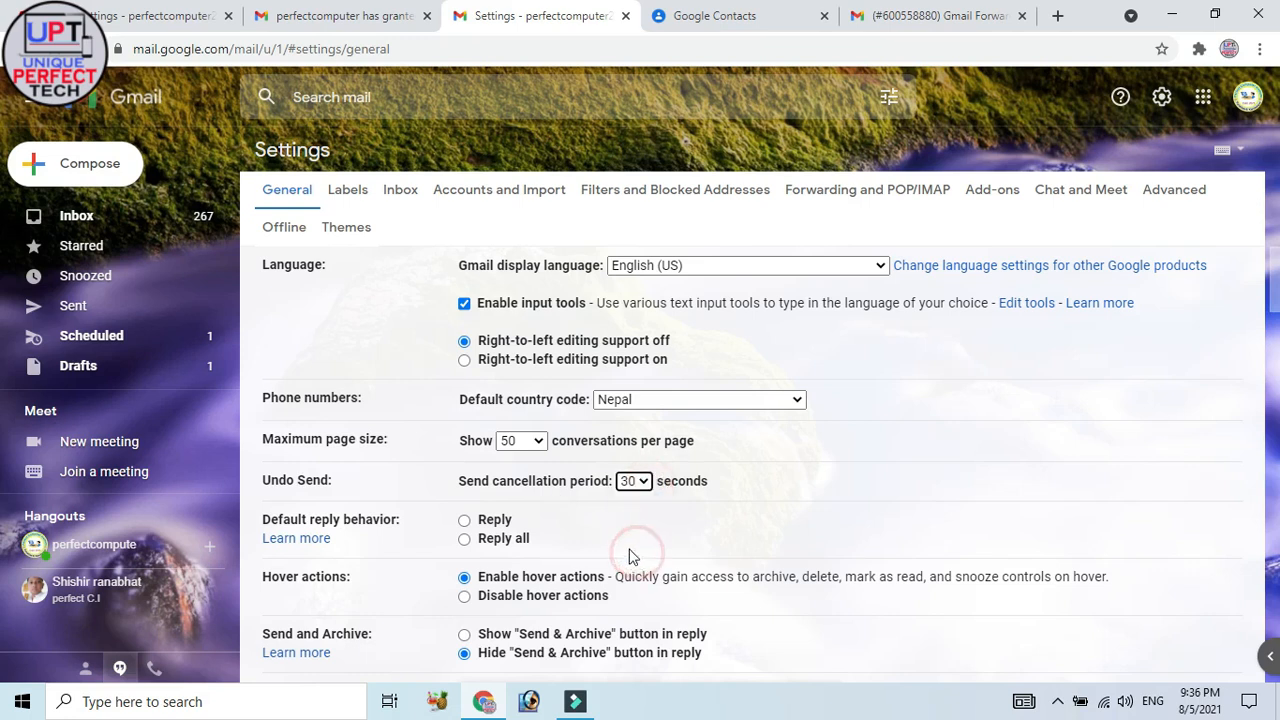
- Review the Undo Send cancellation periods, set the period to 20 seconds and check the save option for the General settings
left_click(648, 482)
left_click(648, 482)
left_click(650, 484)
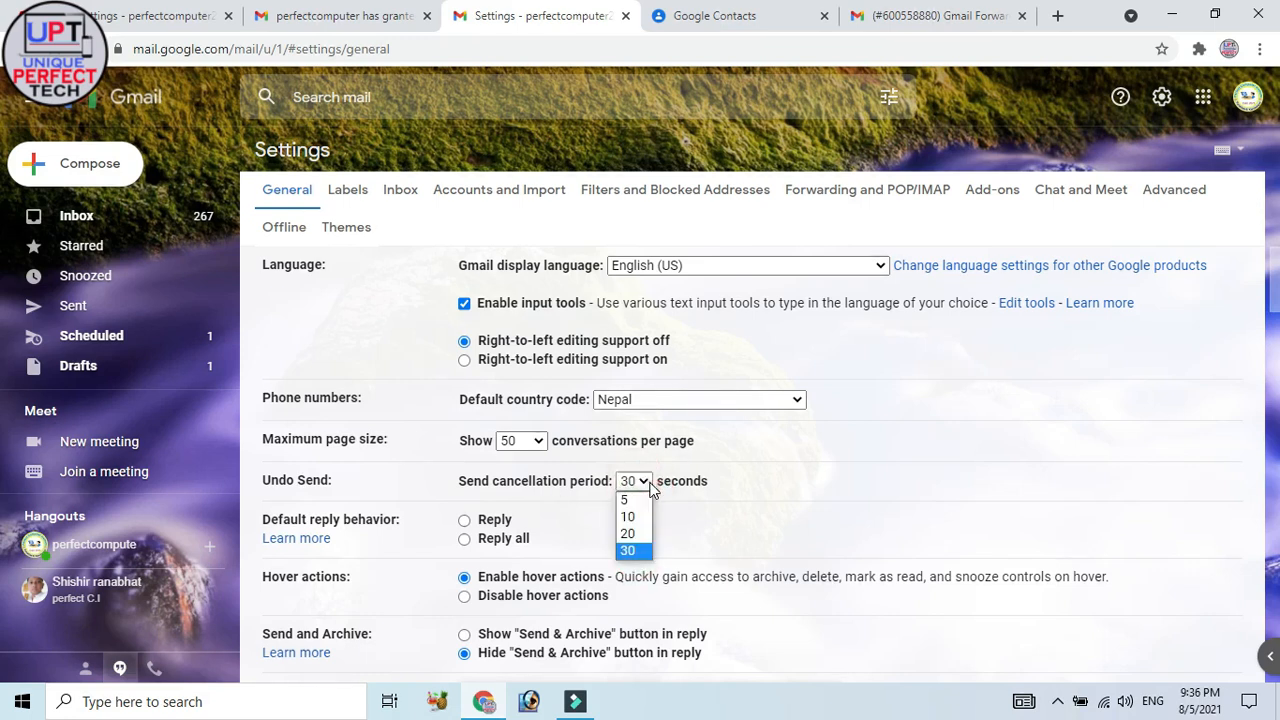
left_click(644, 487)
left_click(644, 487)
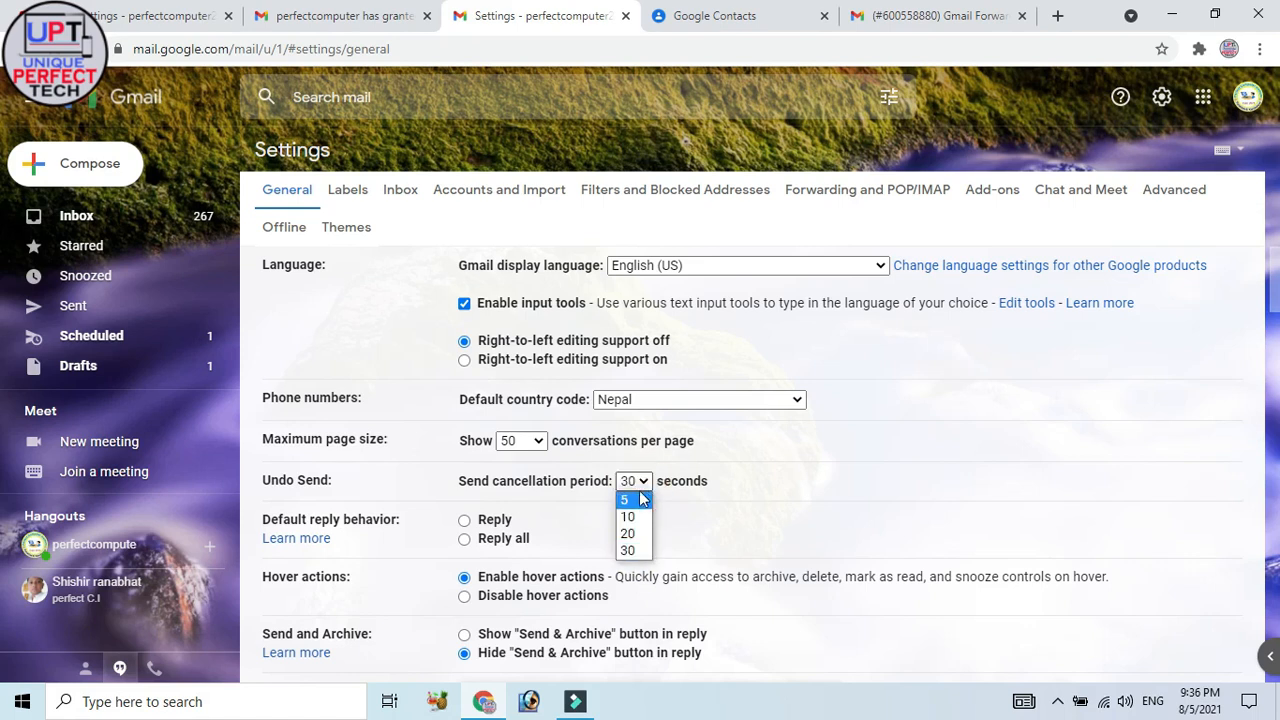
left_click(645, 484)
left_click(646, 485)
left_click(634, 535)
scroll(666, 571, "down", 15)
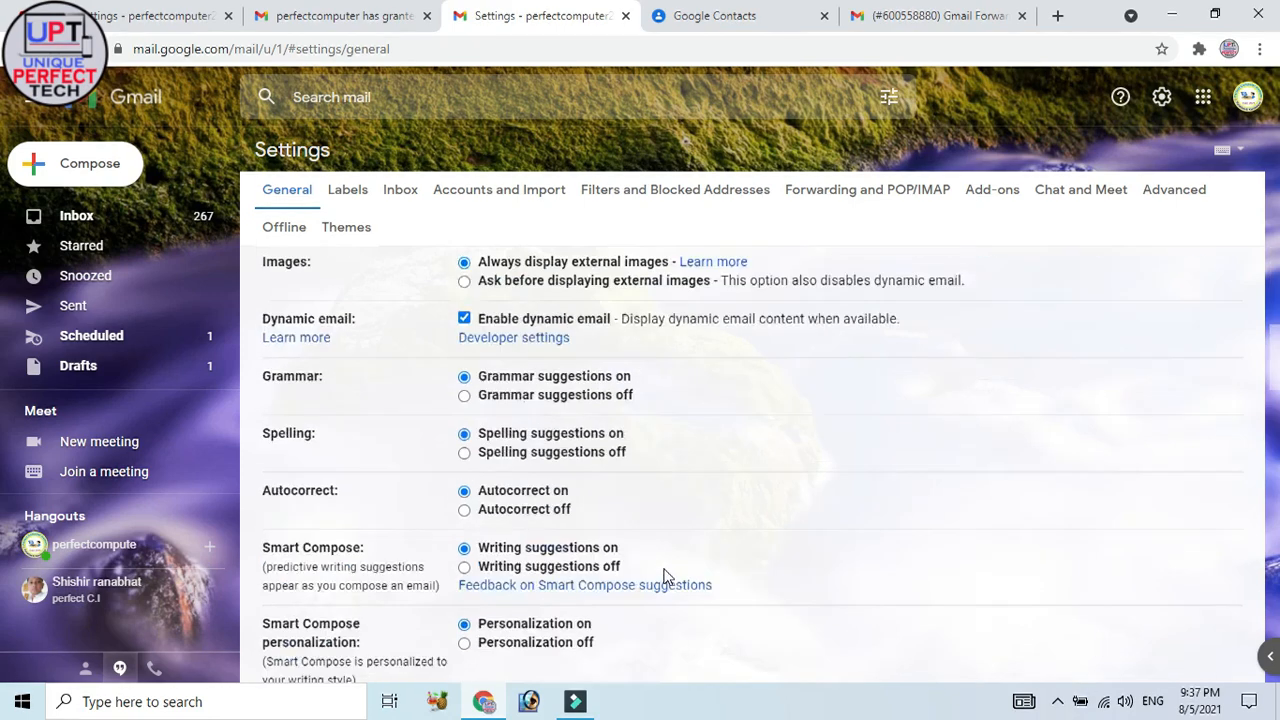
scroll(664, 571, "down", 10)
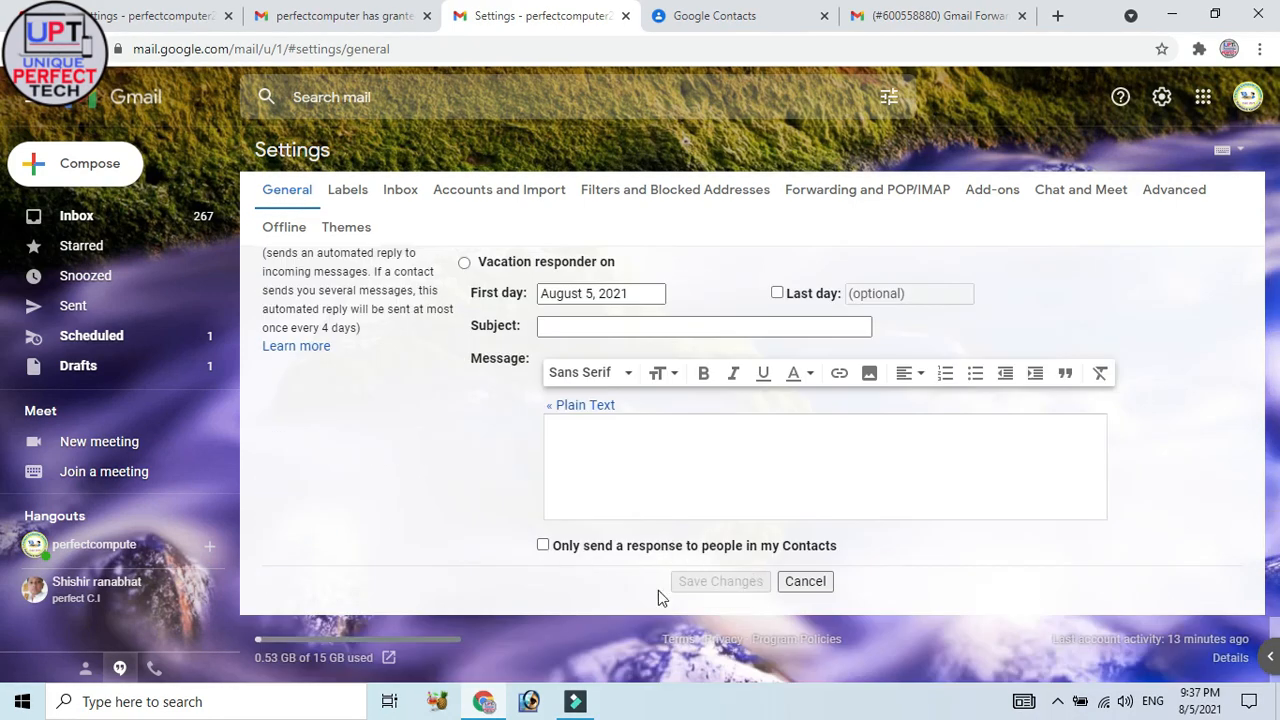
scroll(733, 483, "up", 1)
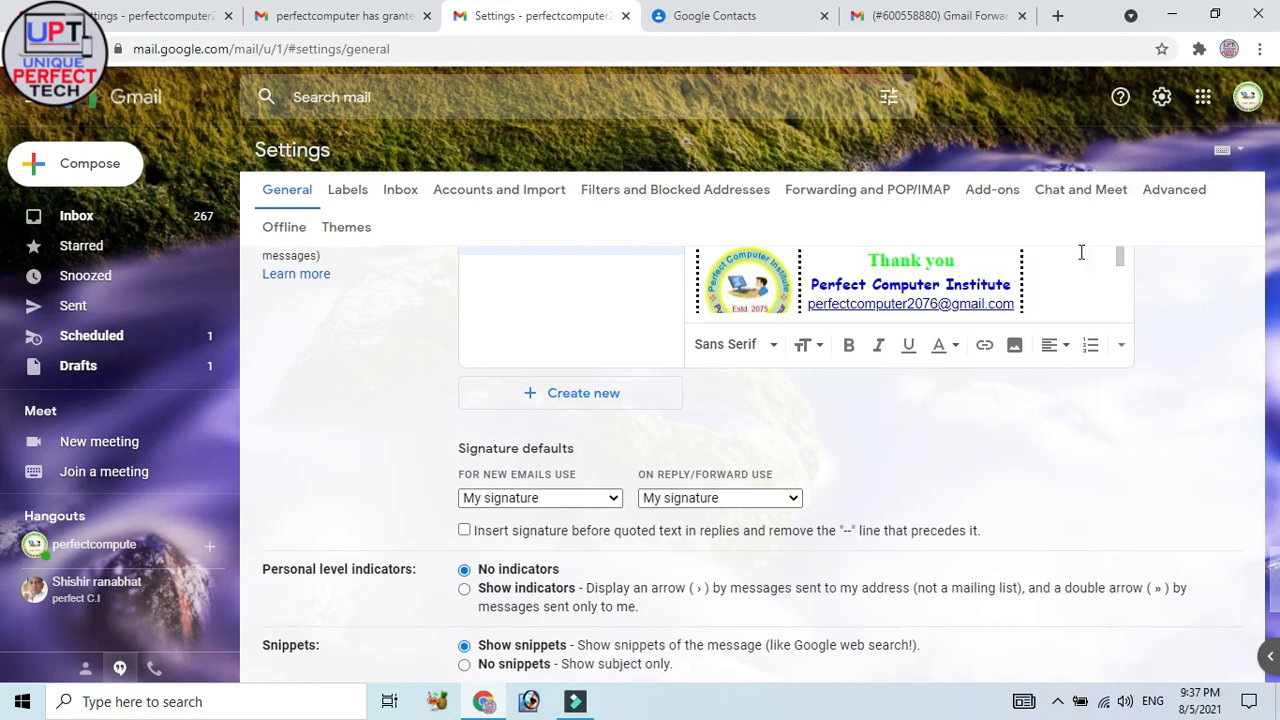
- Compose a new message to the two members of the contact group, enter "hello" as the body and send it
left_click(68, 168)
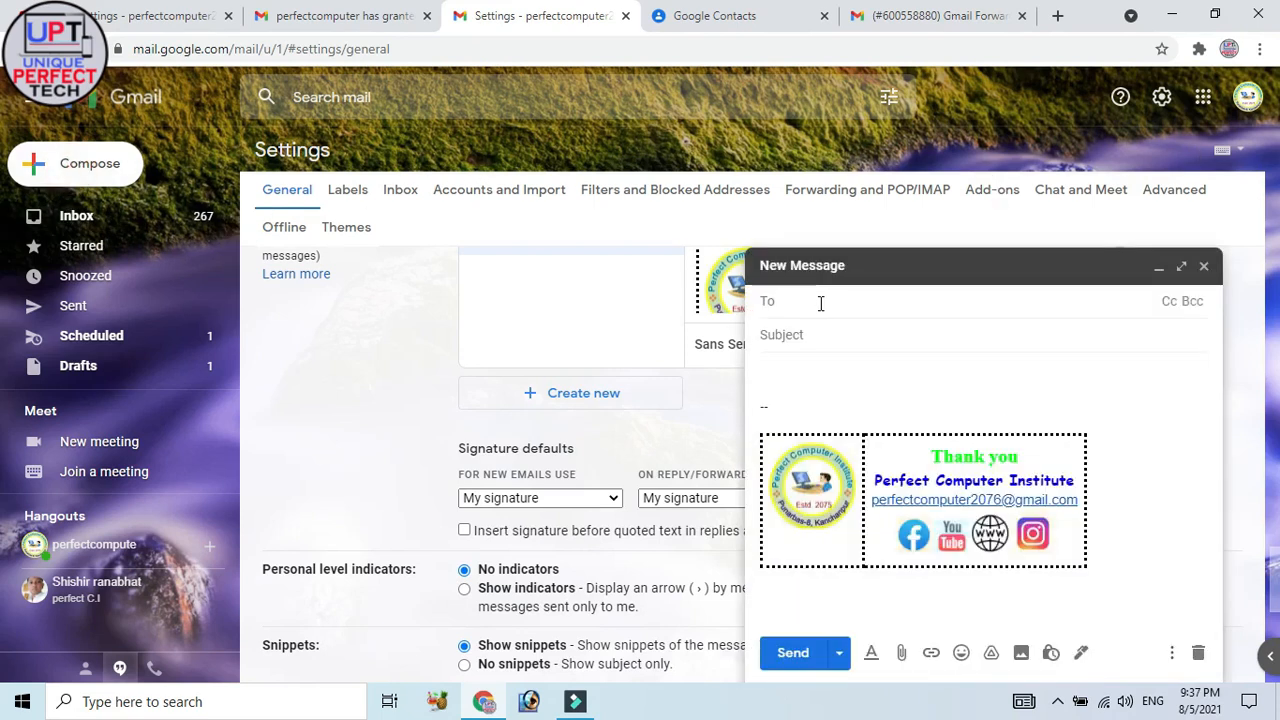
type("p")
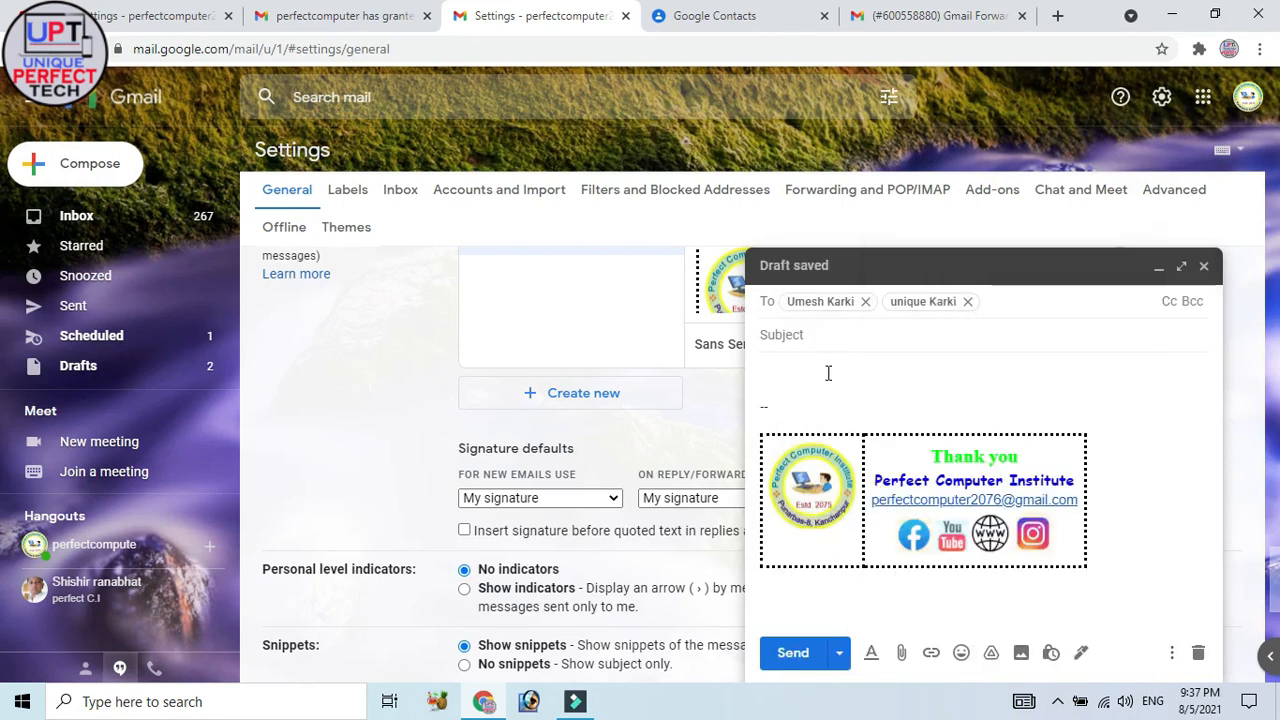
left_click(828, 373)
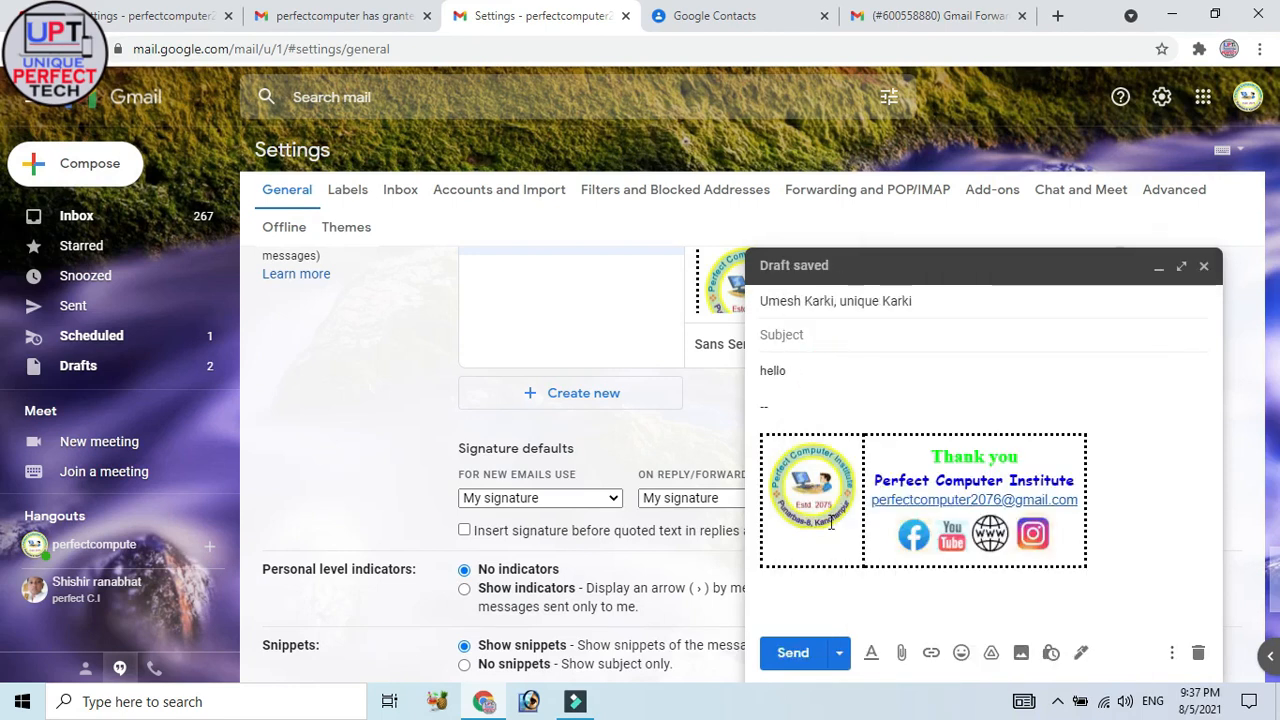
left_click(793, 652)
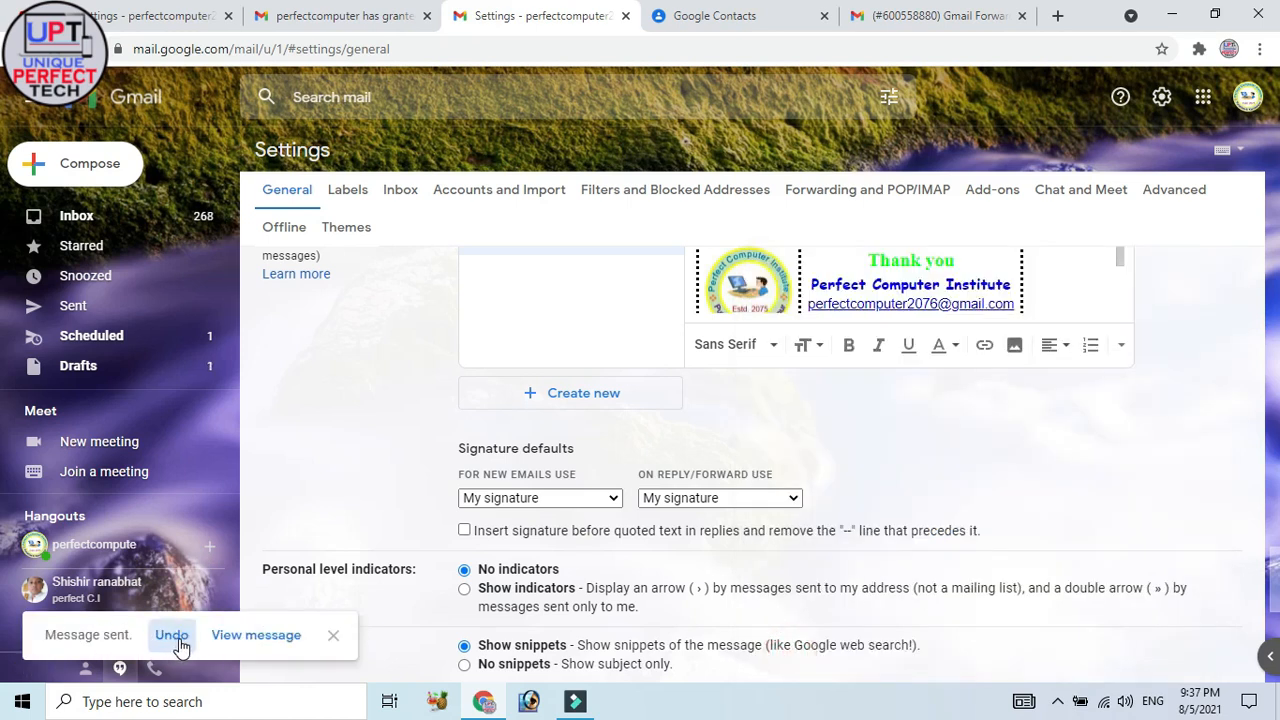
- Undo sending the "hello" message and close its reopened draft
left_click(176, 640)
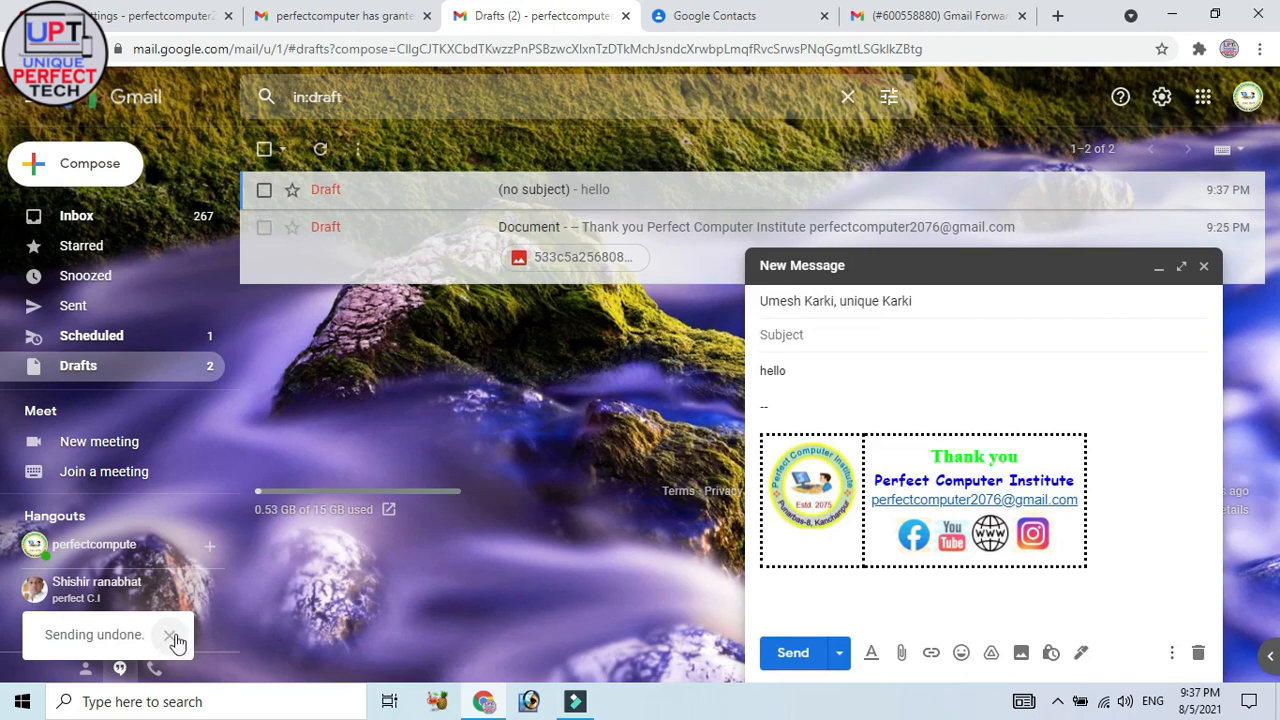
key("Escape")
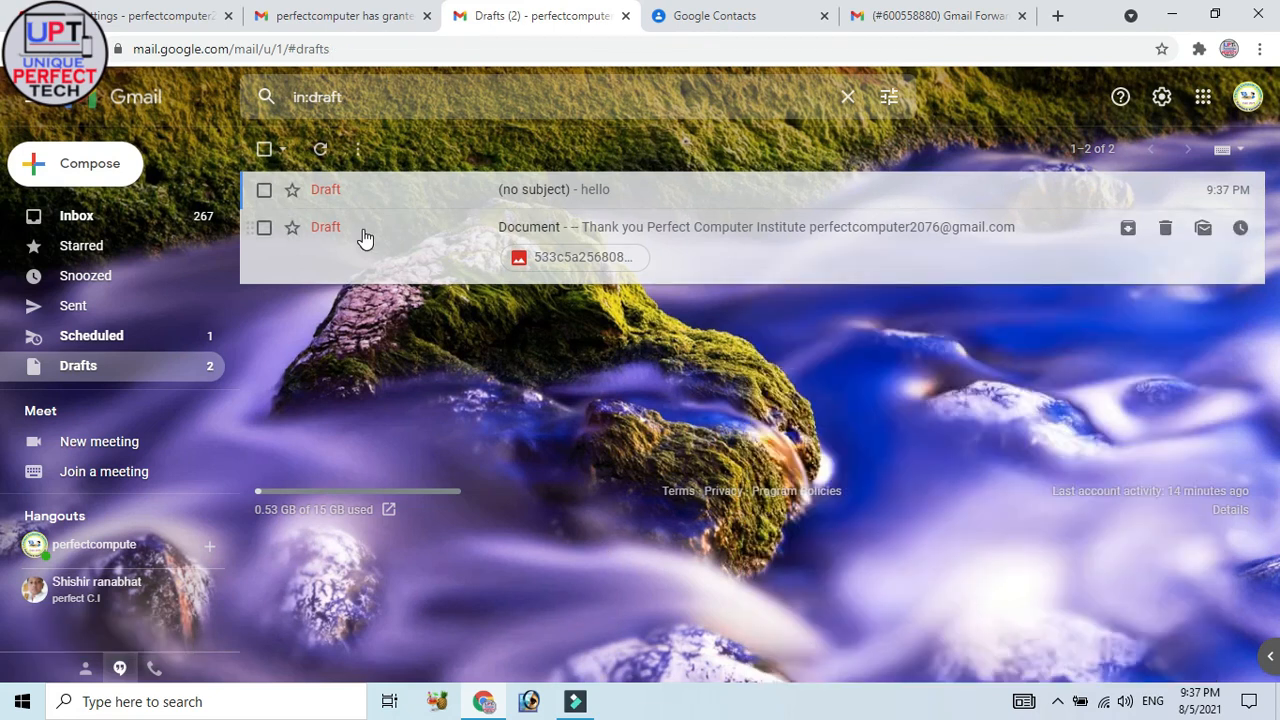
- Delete both saved drafts from the Drafts folder
left_click(108, 372)
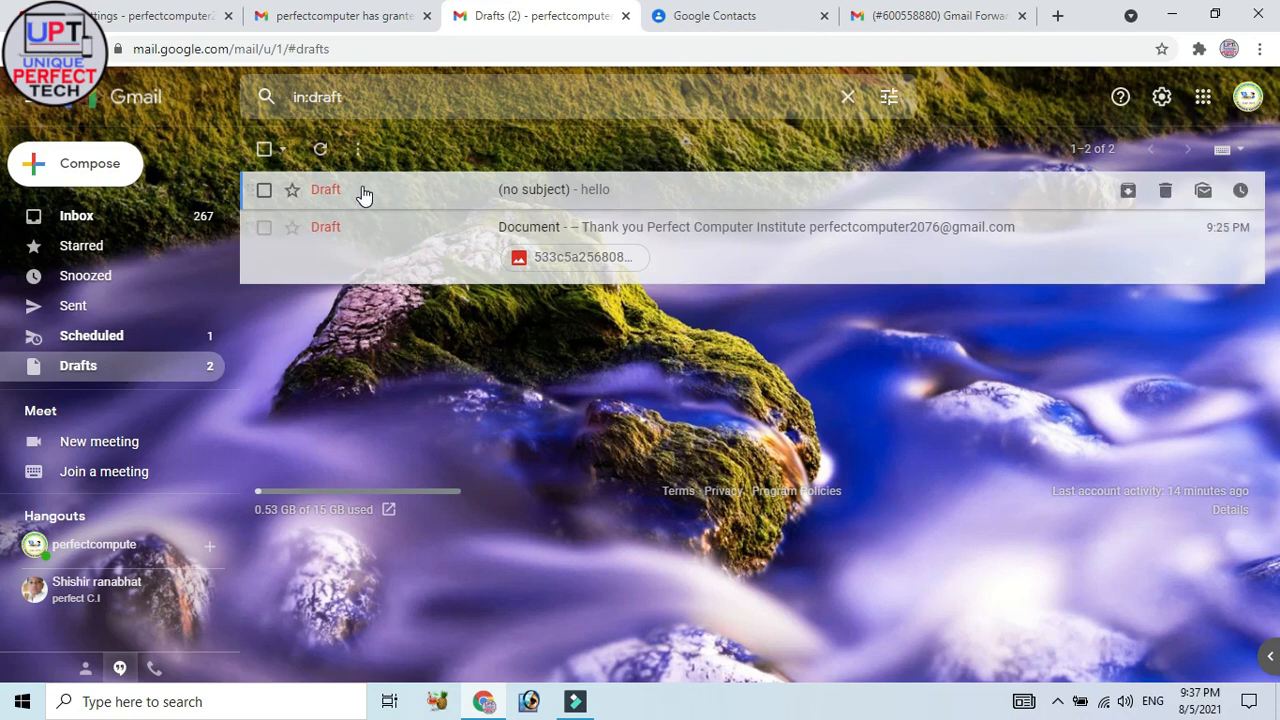
left_click(264, 190)
left_click(263, 228)
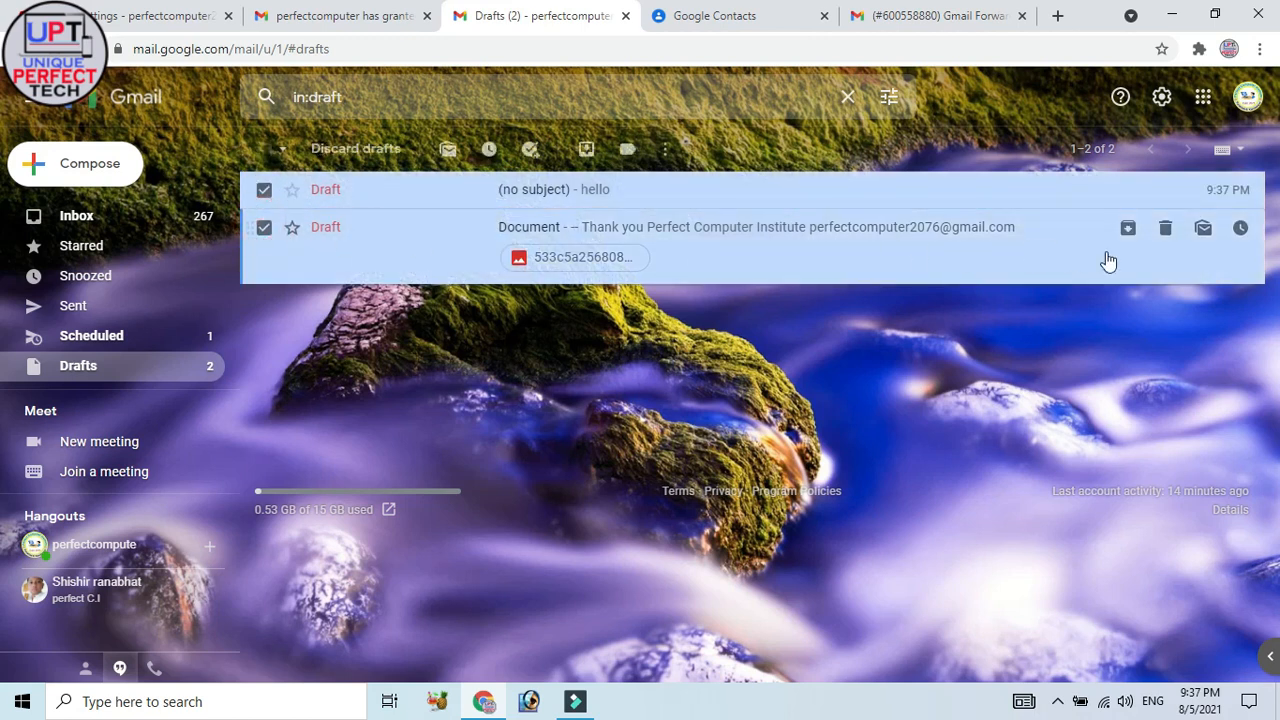
left_click(1165, 230)
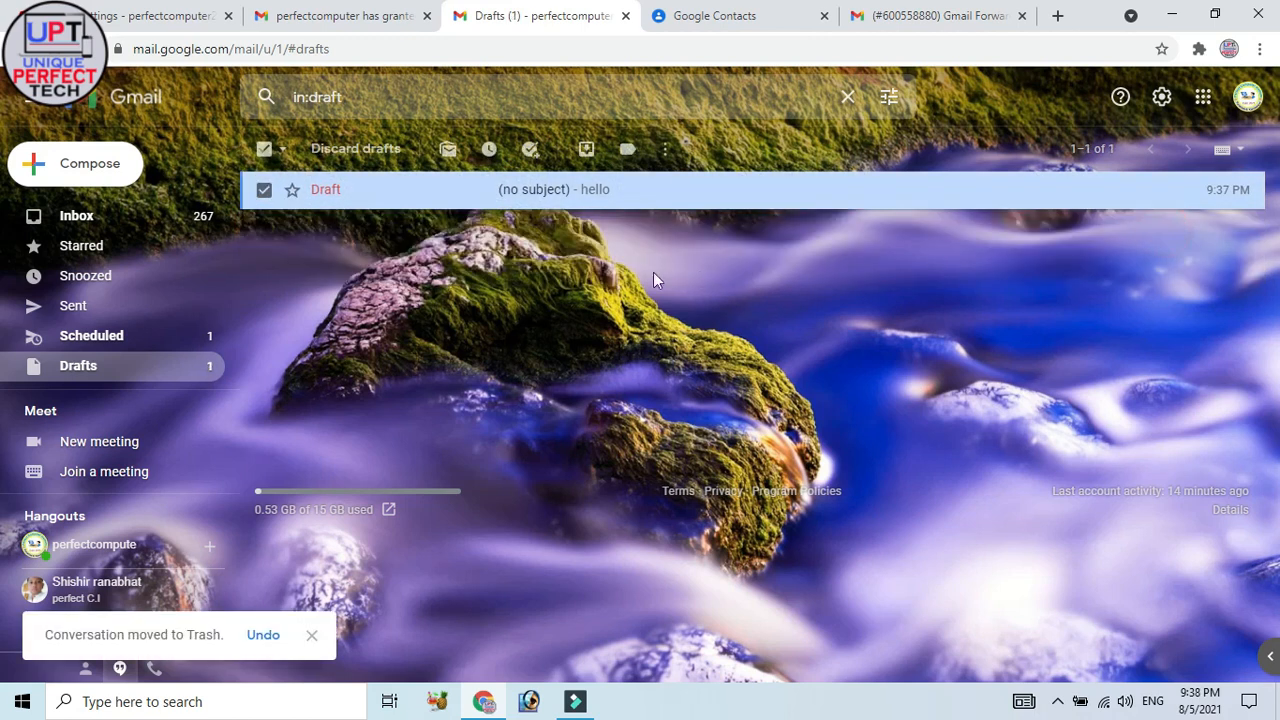
left_click(1165, 191)
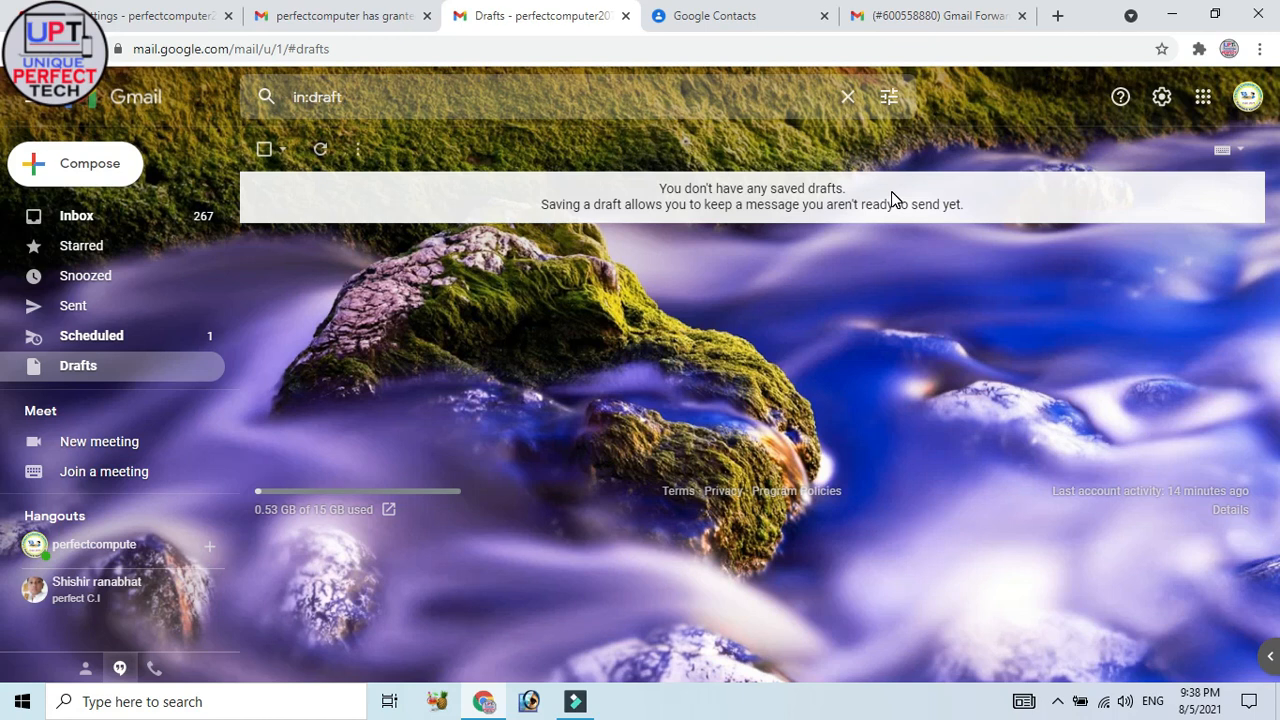
- Compose a new message to the suggested vmail.com address with the subject "Hello friends" and send it
left_click(72, 160)
left_click(846, 305)
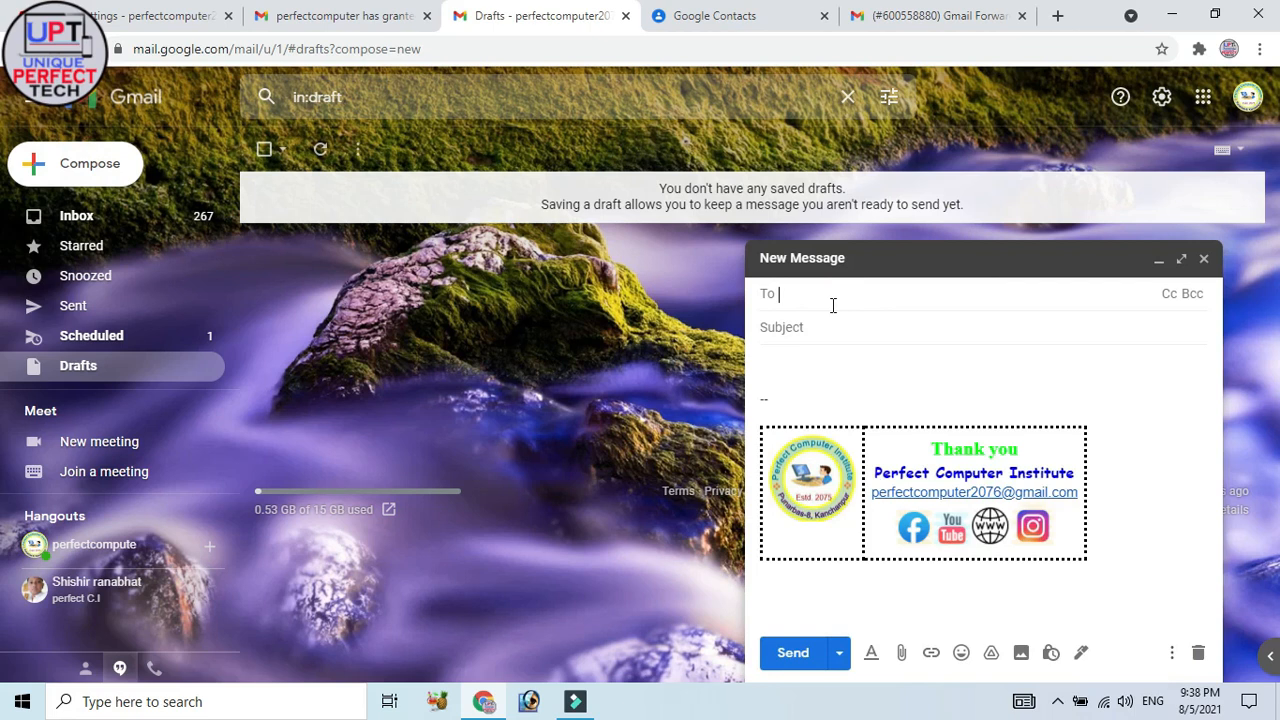
type("per")
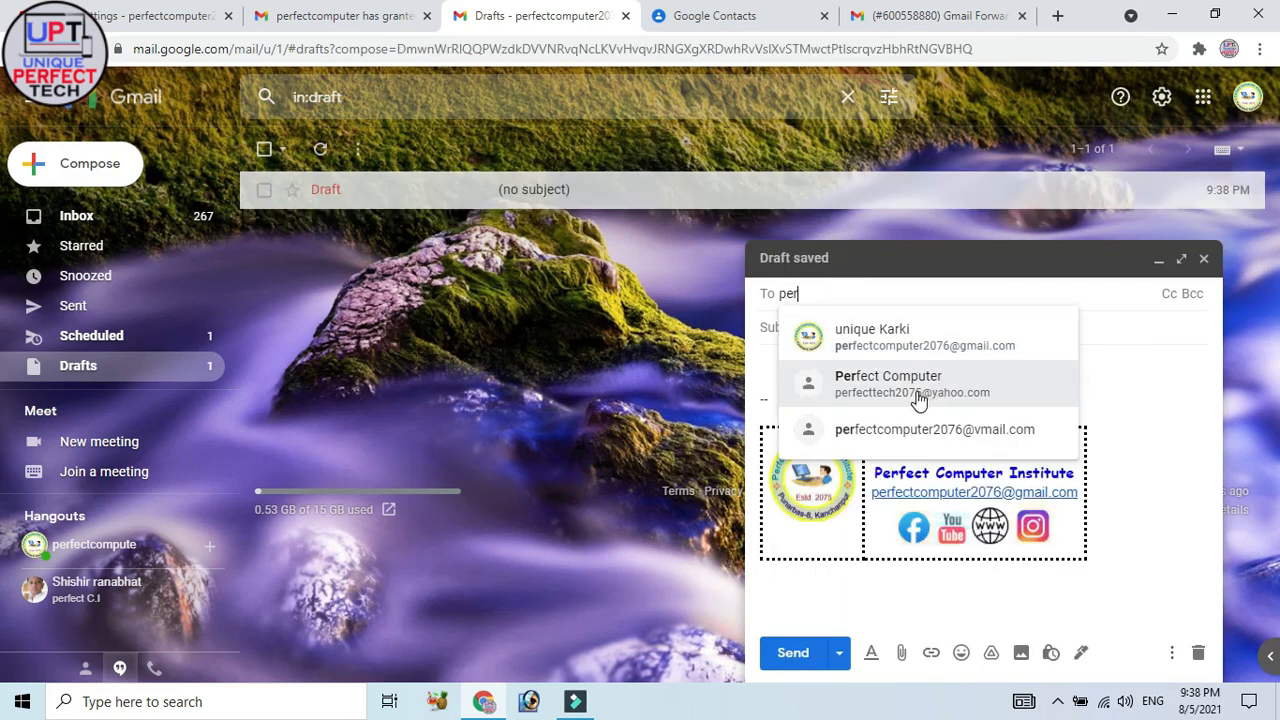
mouse_move(917, 400)
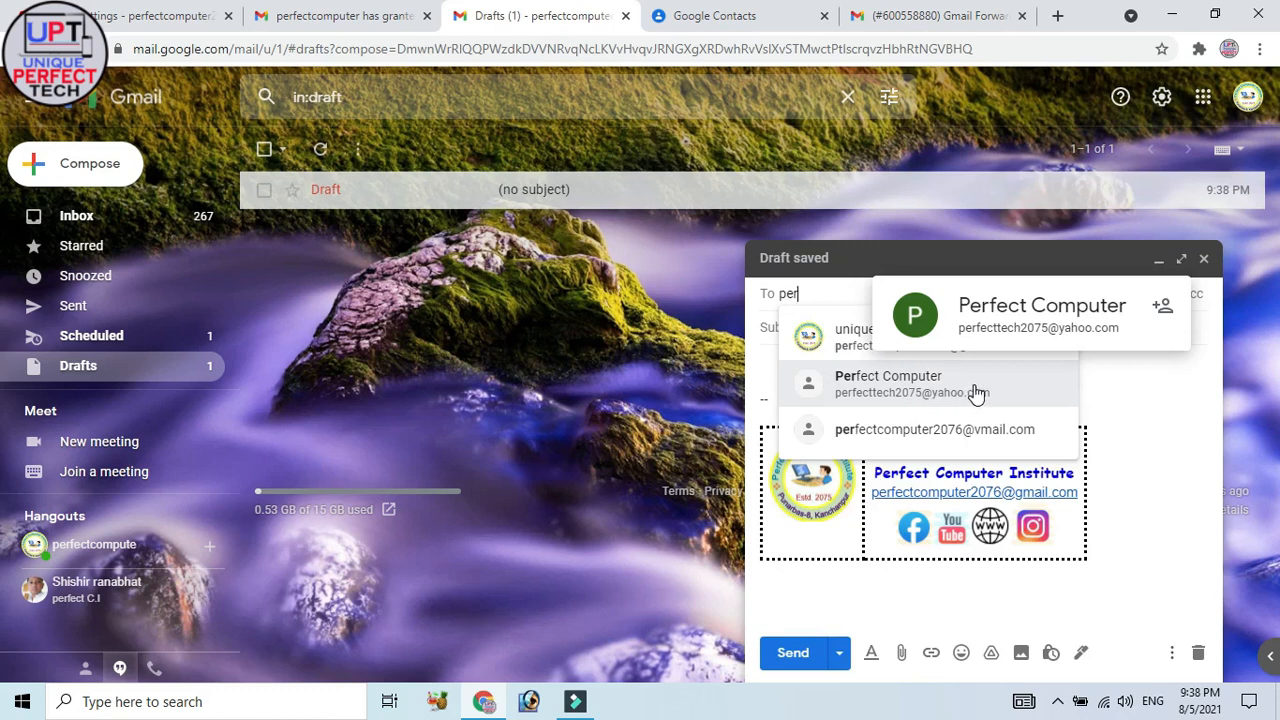
left_click(948, 430)
left_click(847, 328)
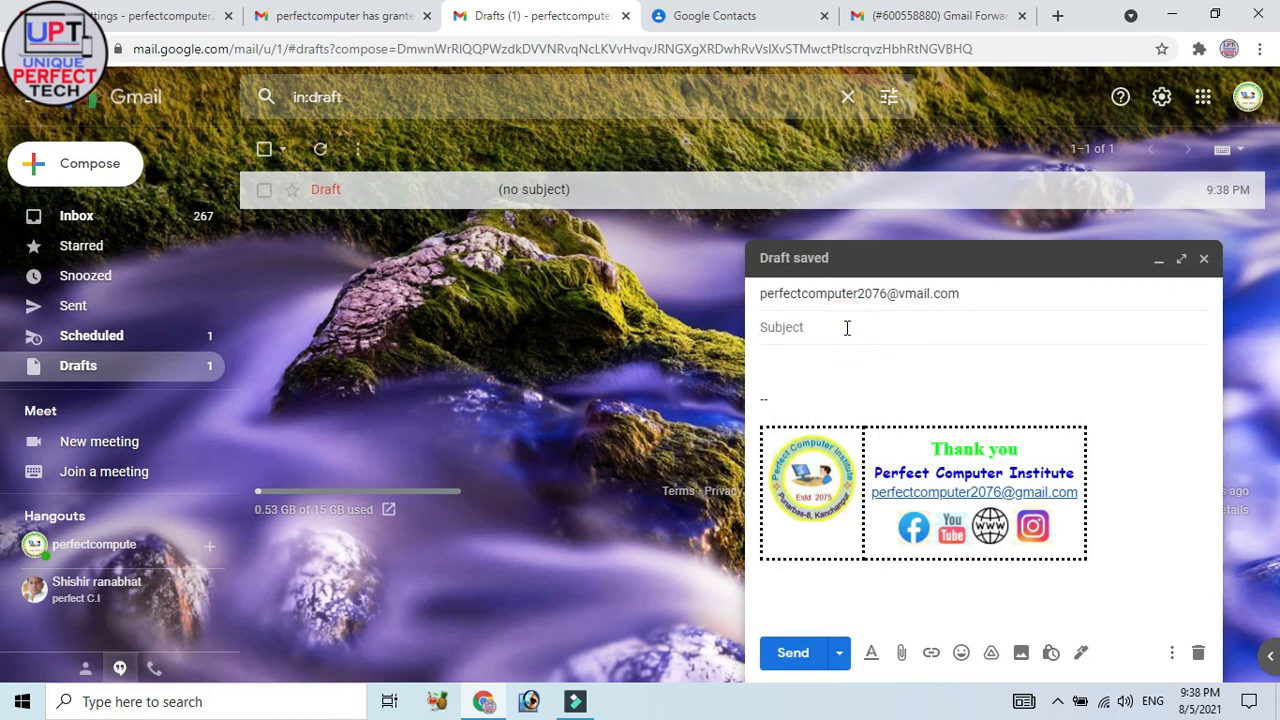
type("Hello f")
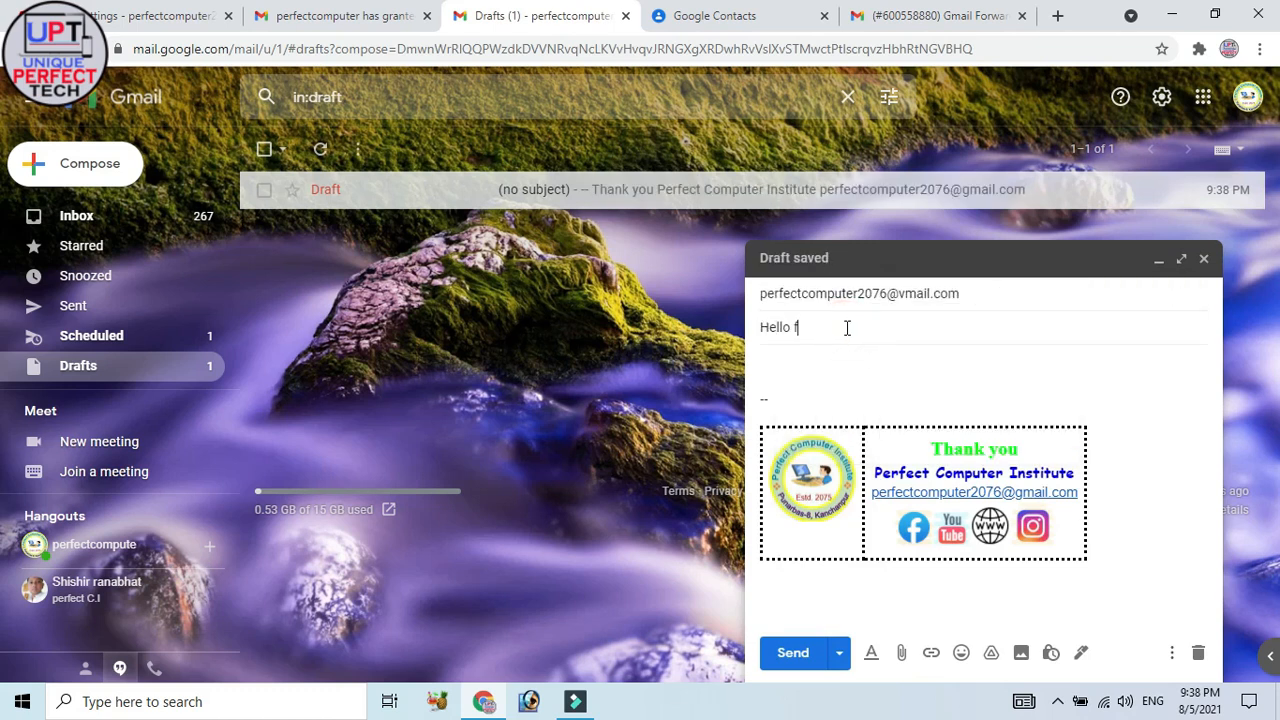
type("riends")
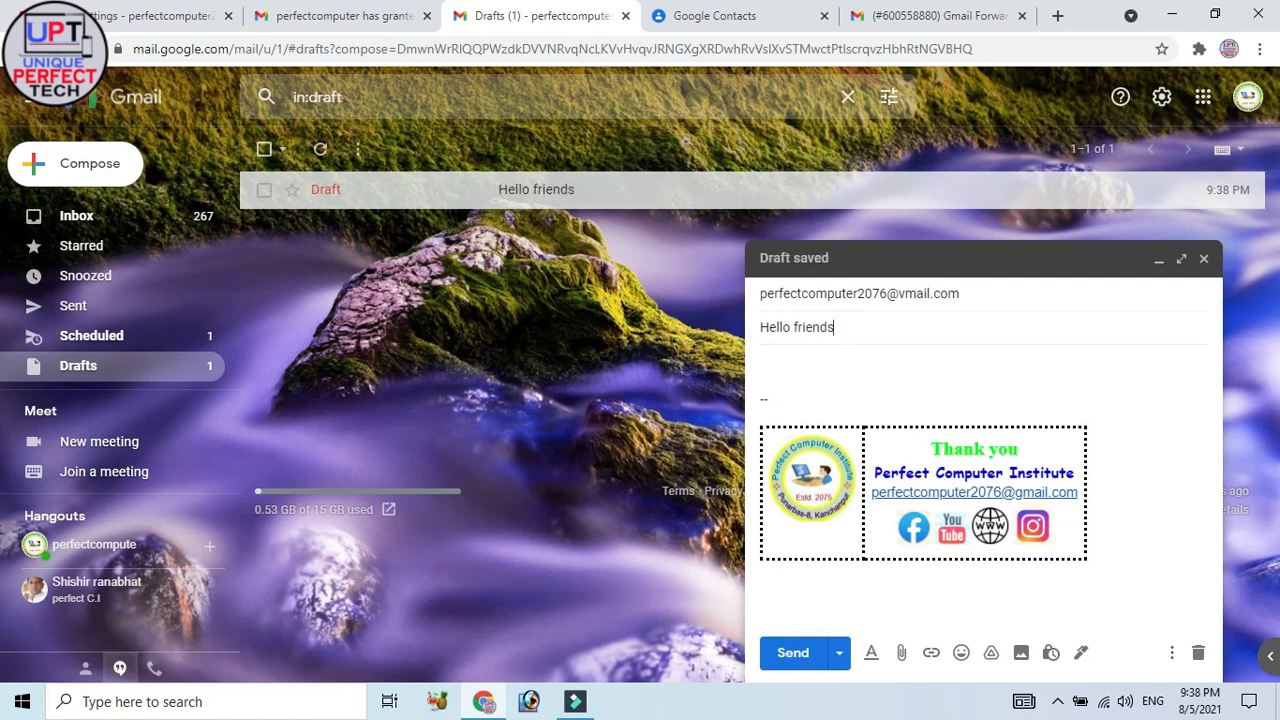
left_click(792, 653)
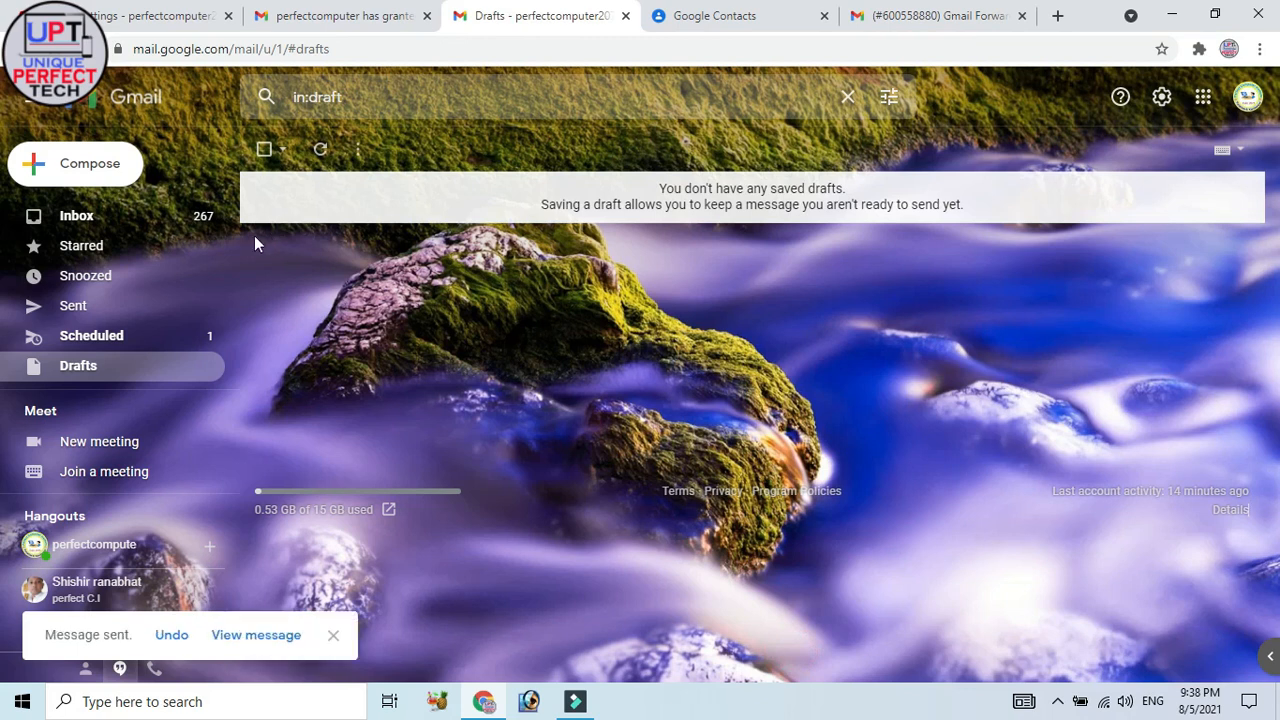
- Open the "hello Friends" message in the inbox to view it and return to the message list
left_click(90, 228)
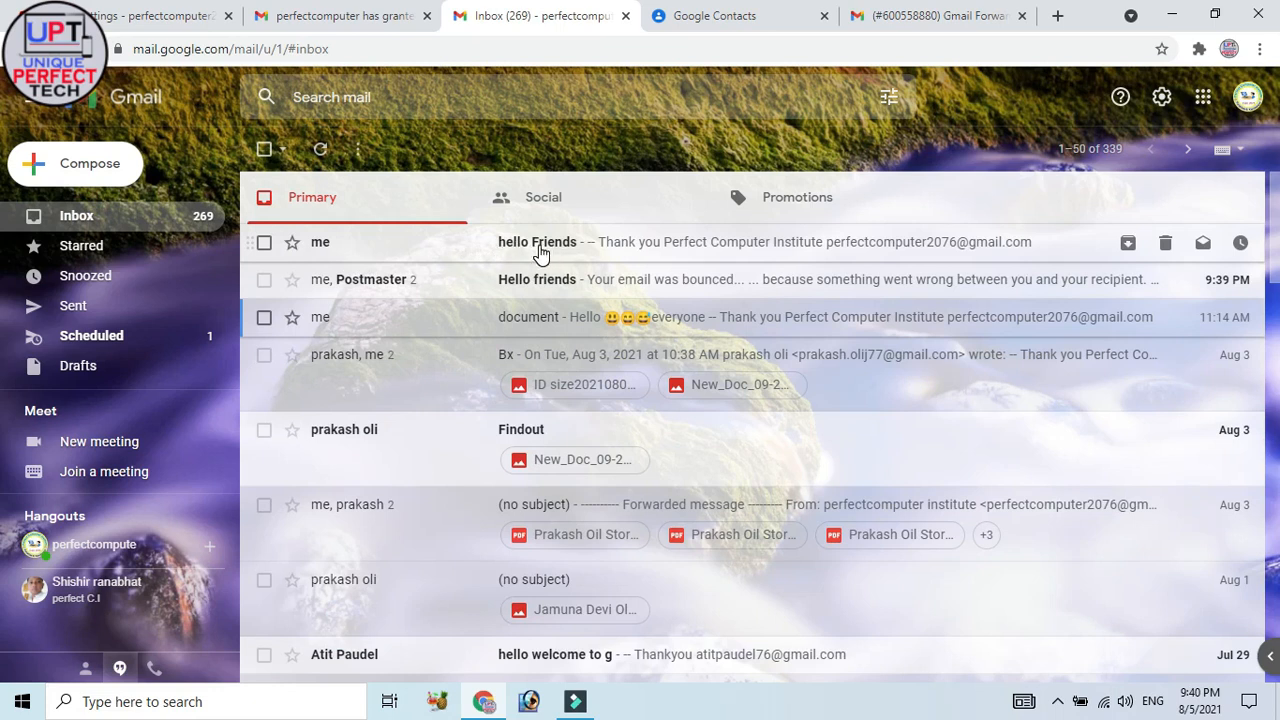
left_click(537, 246)
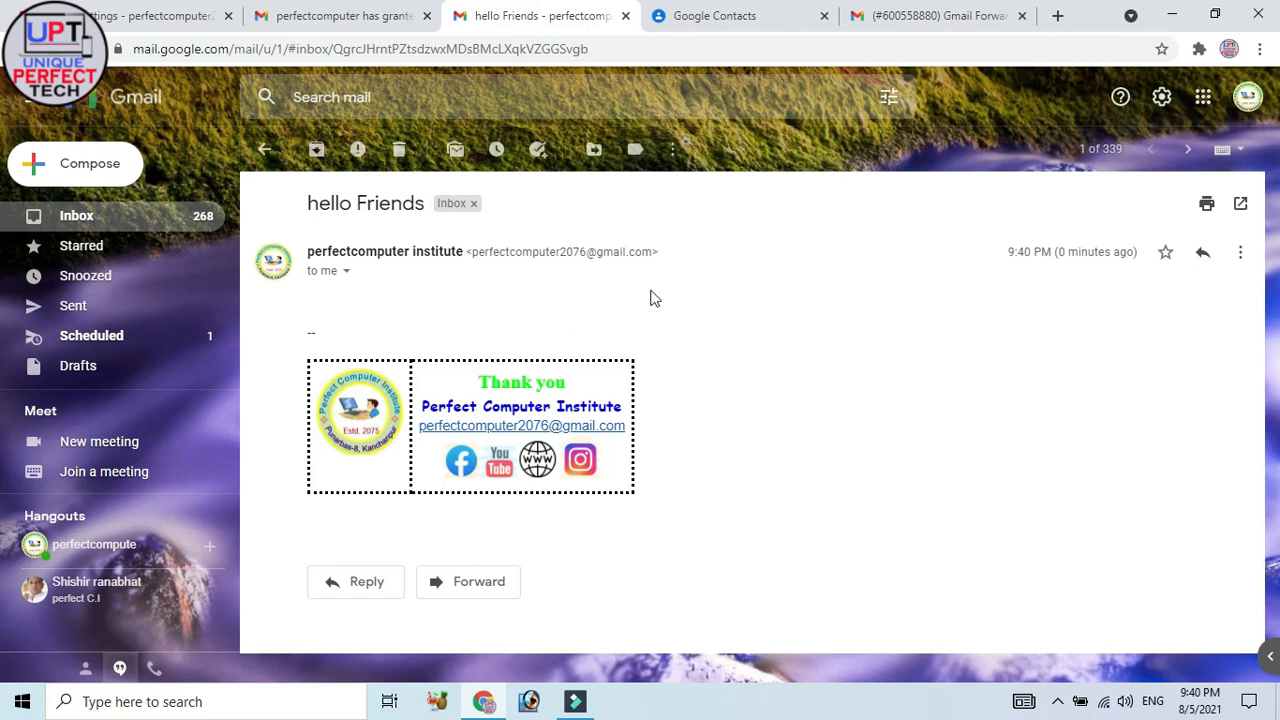
key("u")
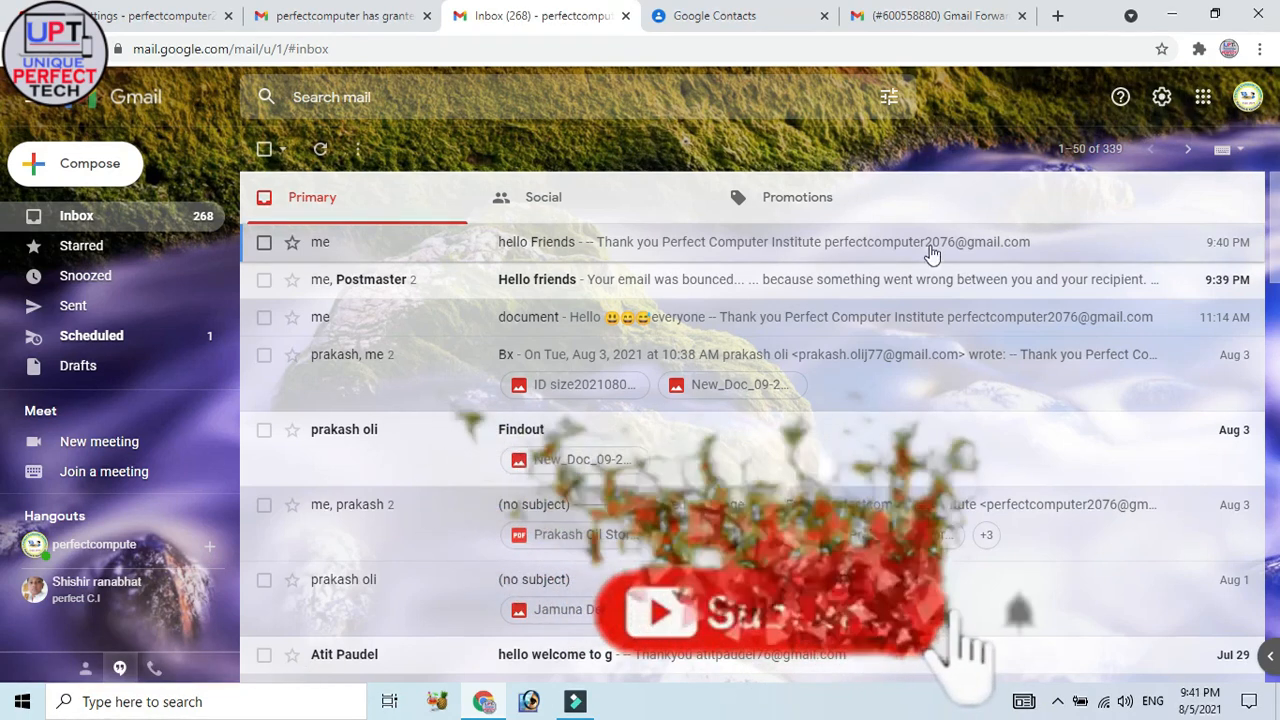
- Turn keyboard shortcuts on in the General settings and save the changes
left_click(1162, 100)
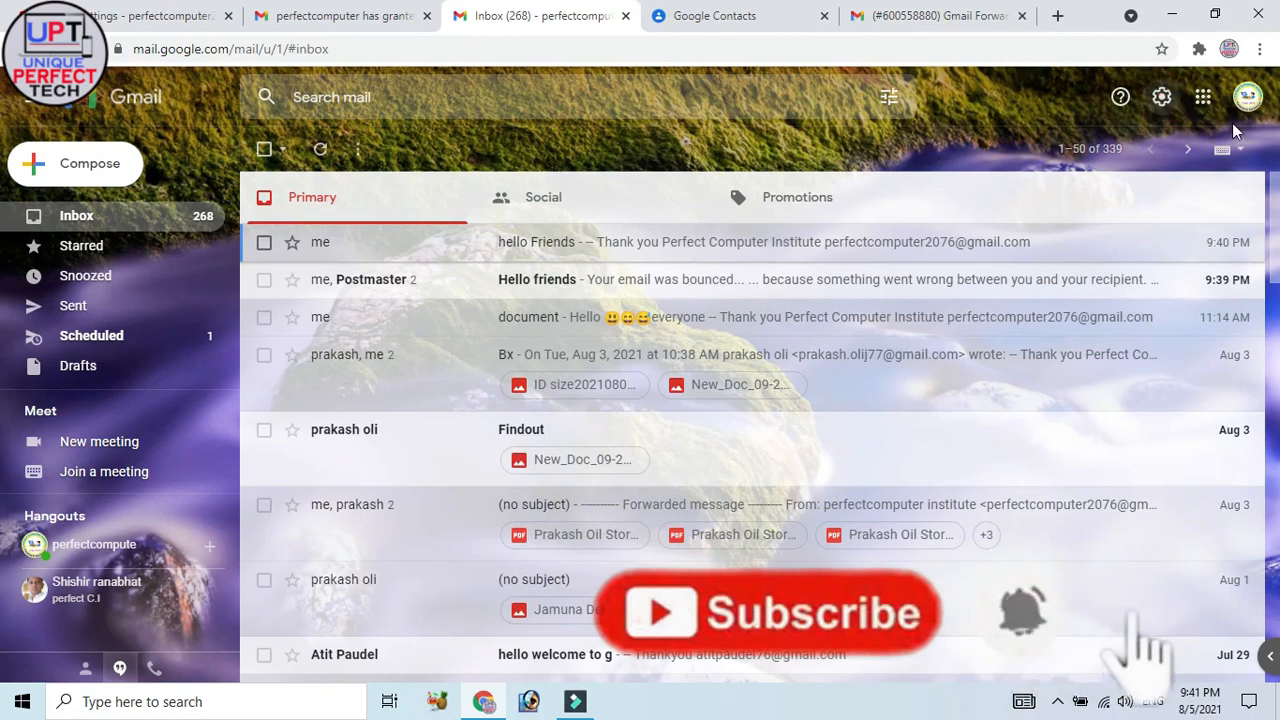
left_click(1140, 196)
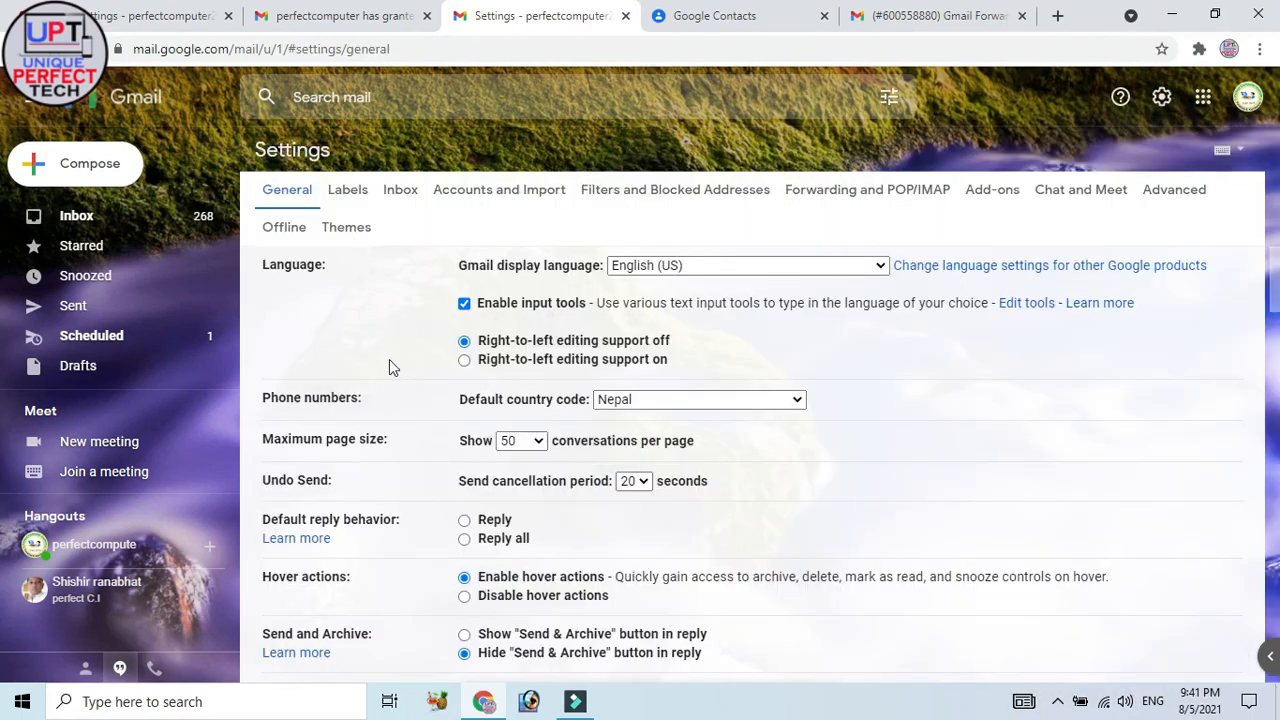
scroll(371, 496, "down", 9)
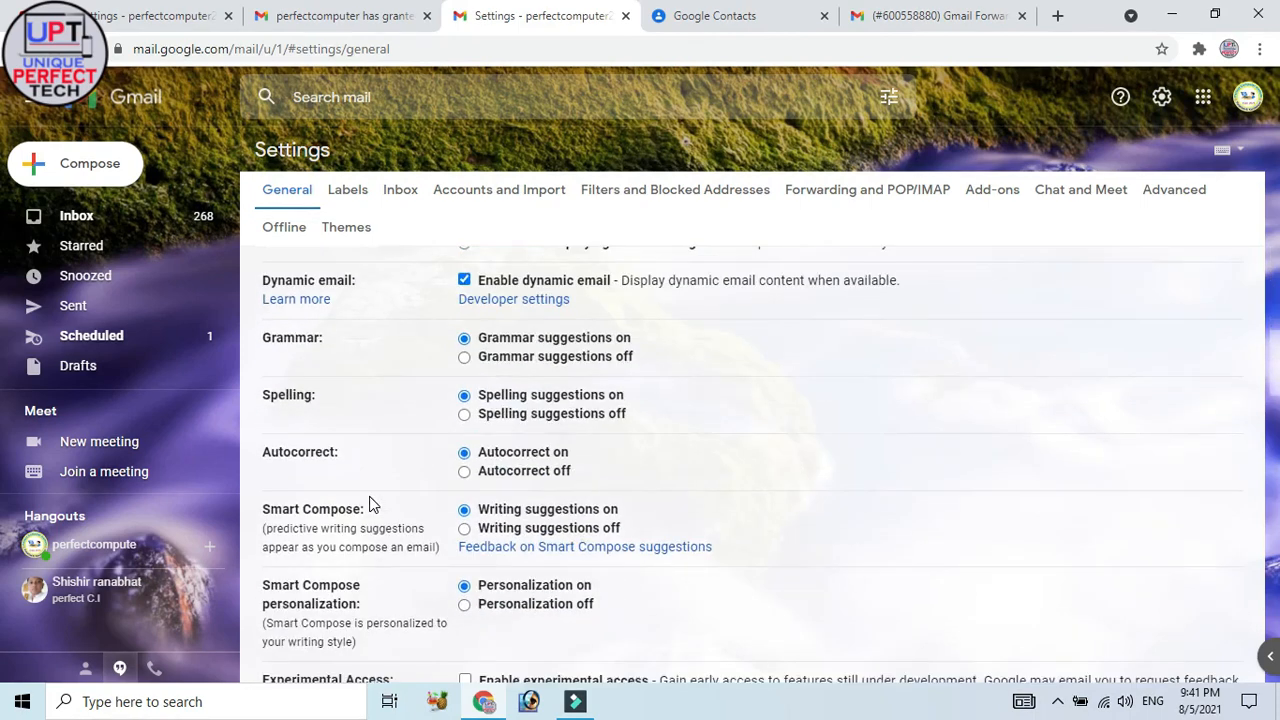
scroll(400, 510, "down", 2)
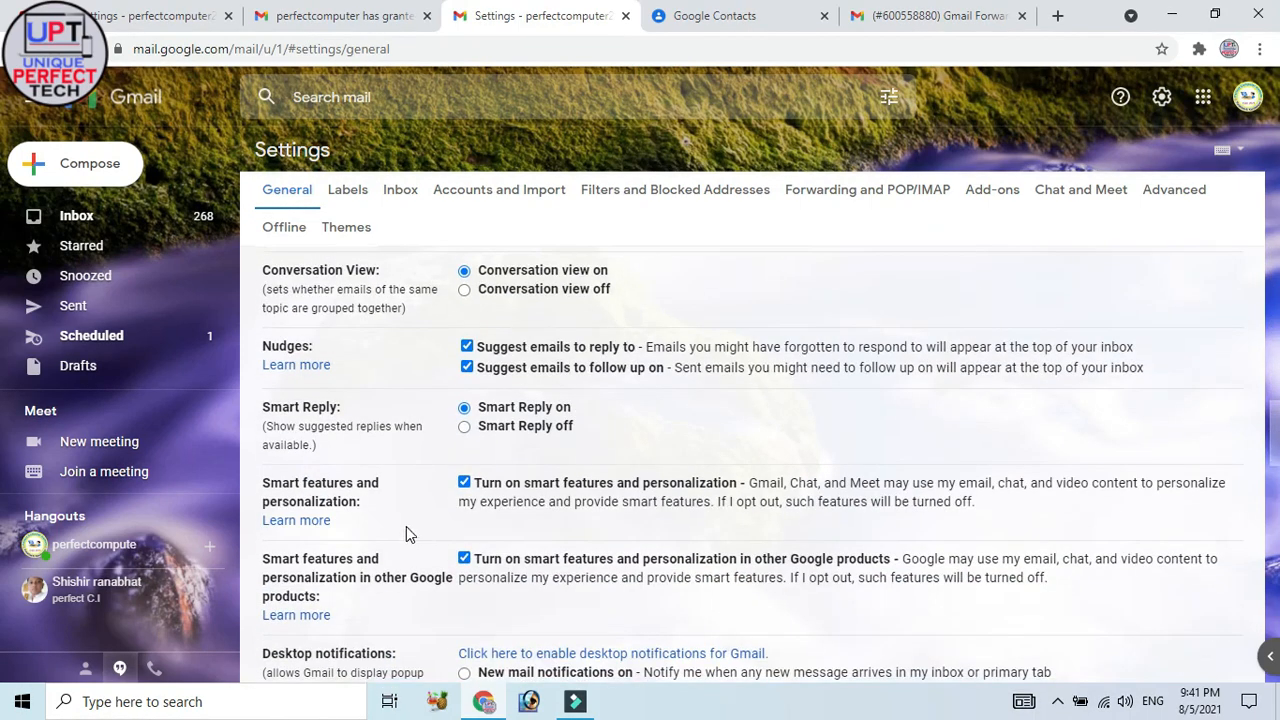
scroll(385, 546, "down", 5)
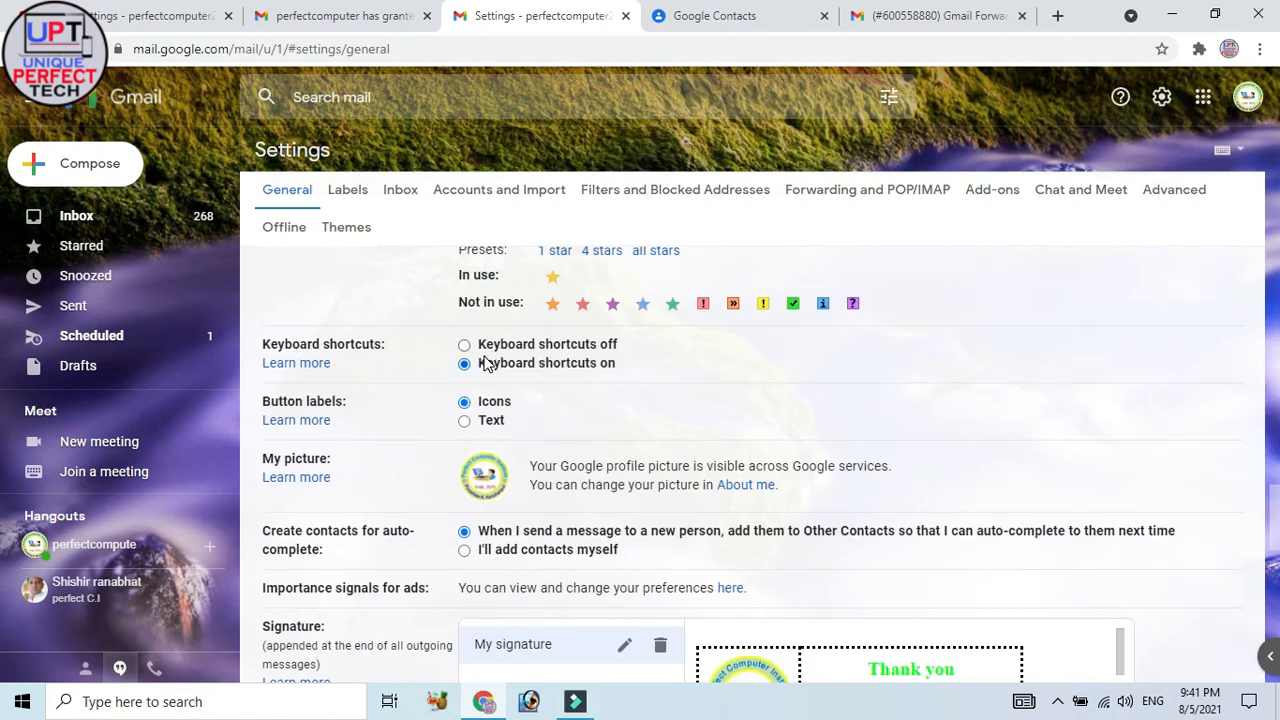
scroll(579, 505, "down", 5)
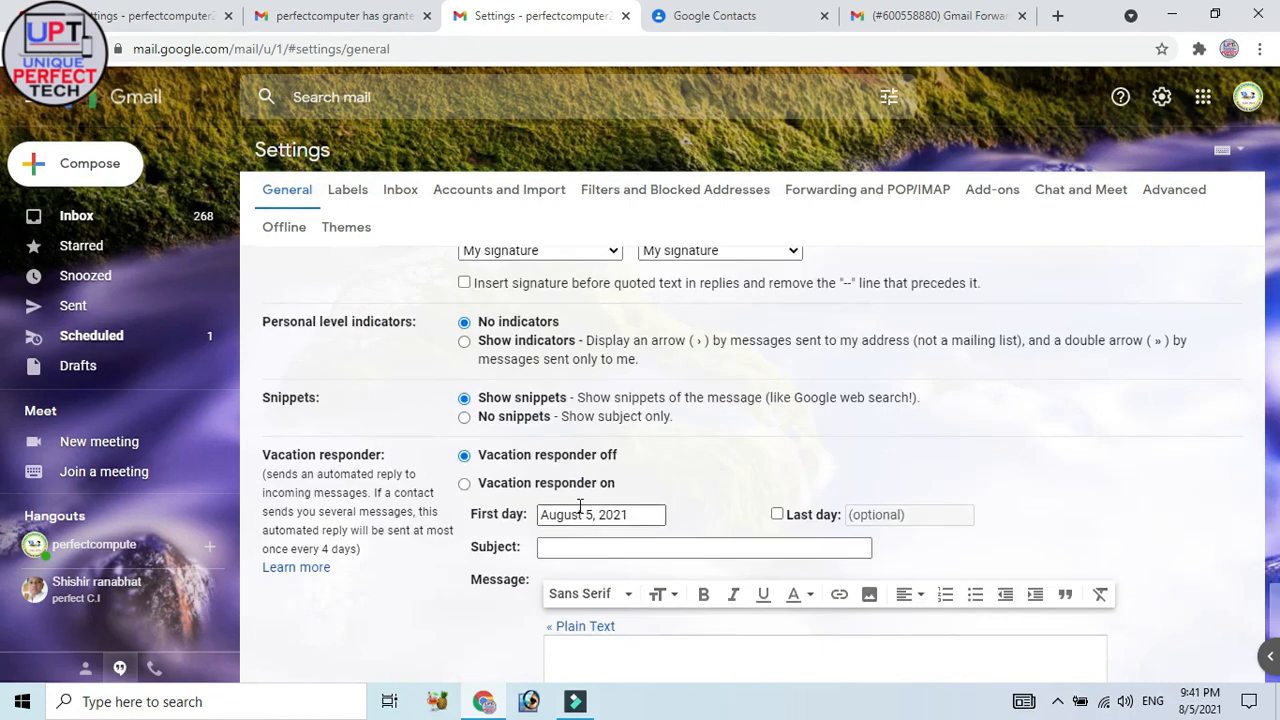
scroll(579, 505, "down", 2)
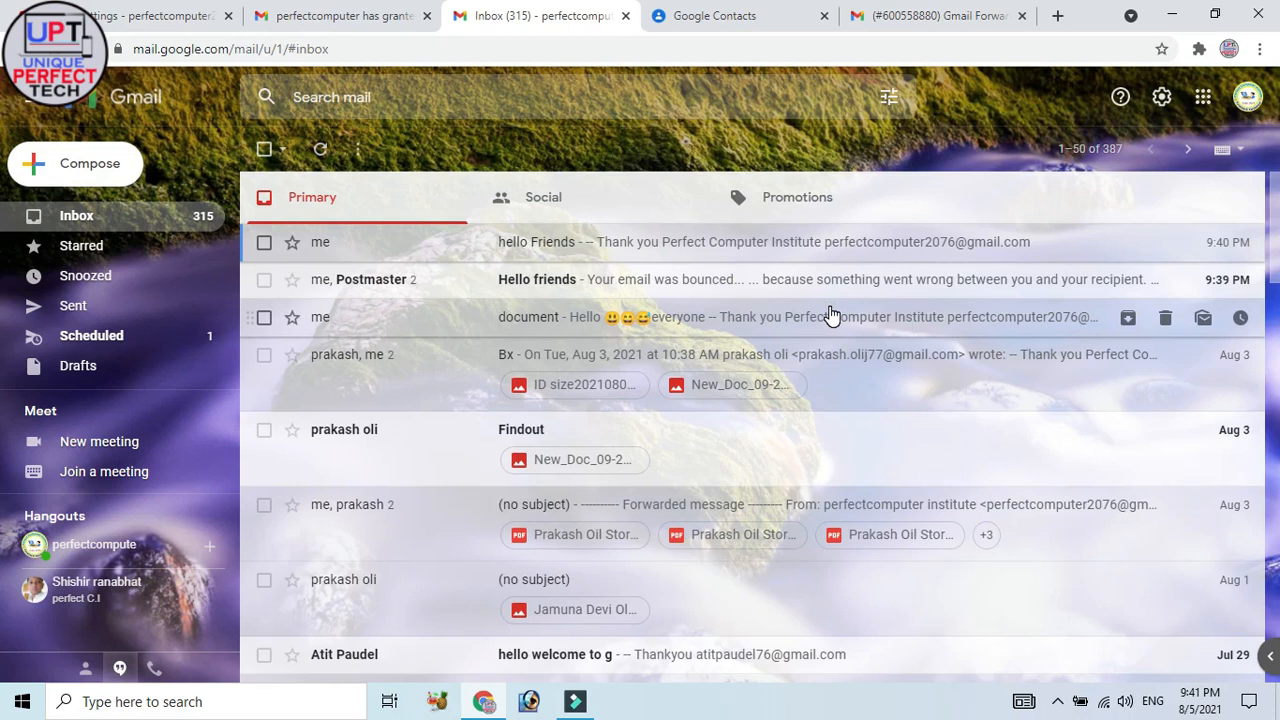
- Compose a new message to the account's own Gmail contact with the subject "hello" and send it
key("c")
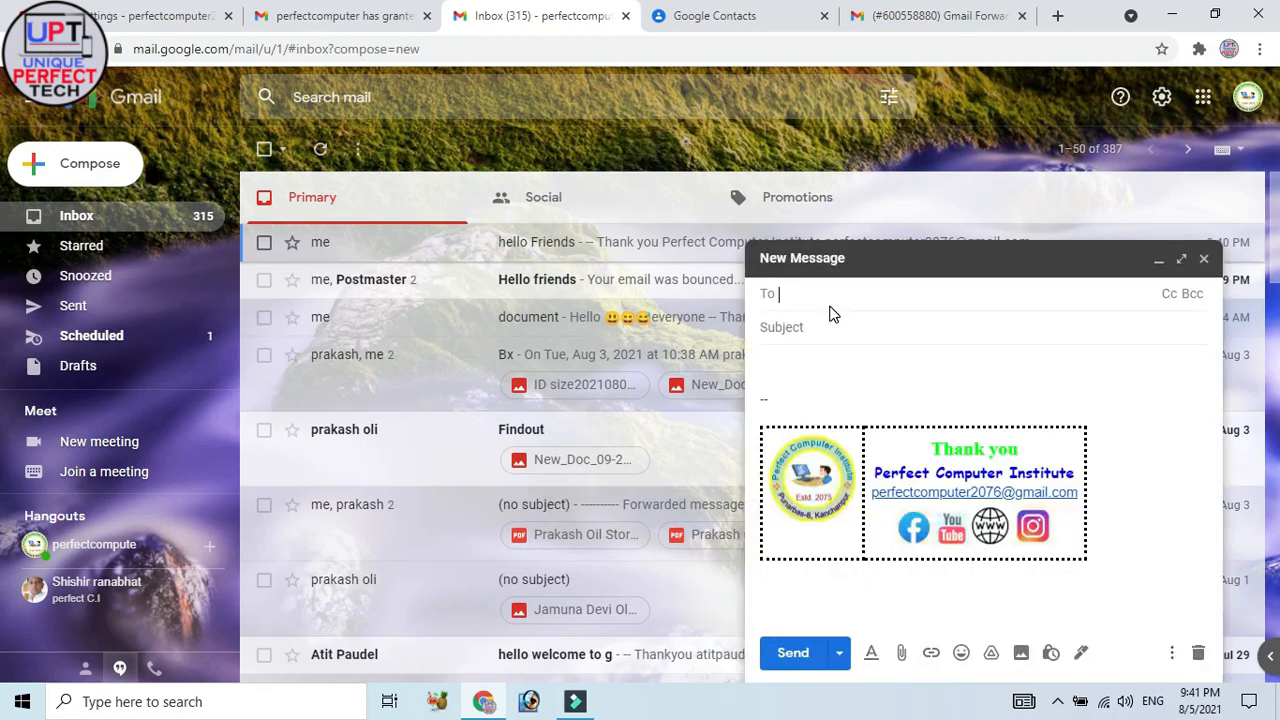
left_click(820, 293)
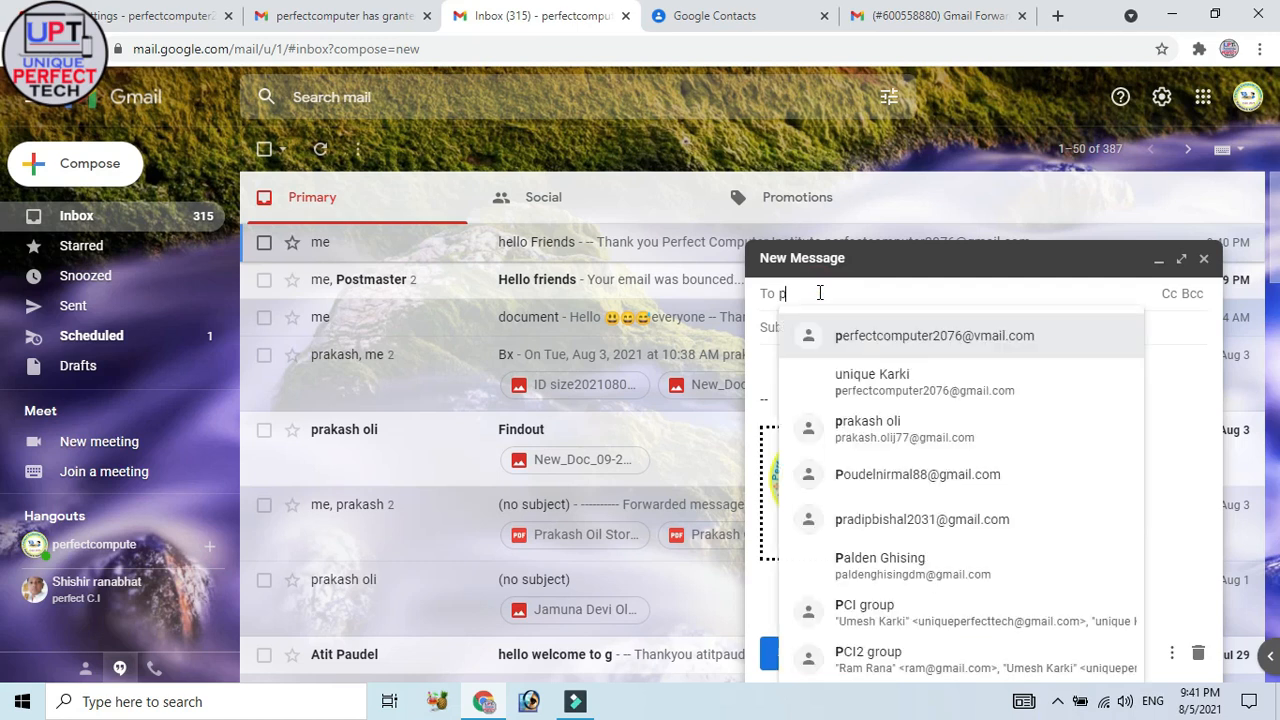
left_click(928, 380)
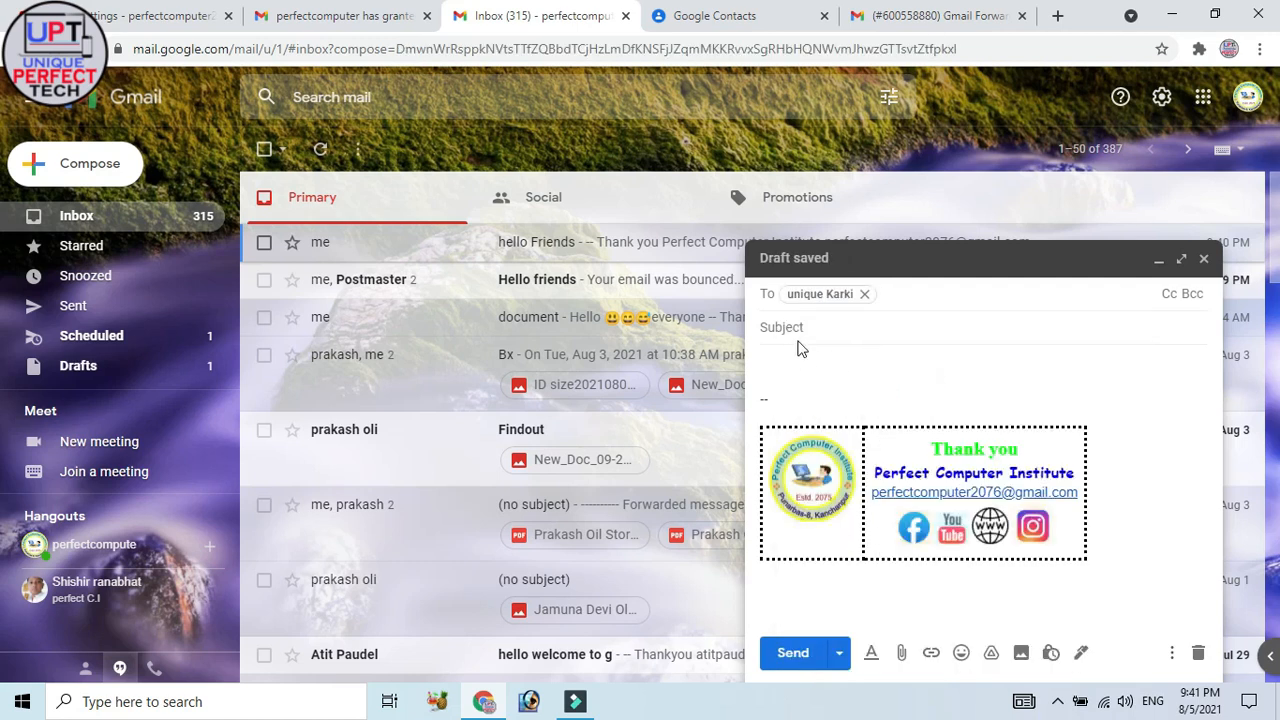
left_click(820, 327)
type("hello")
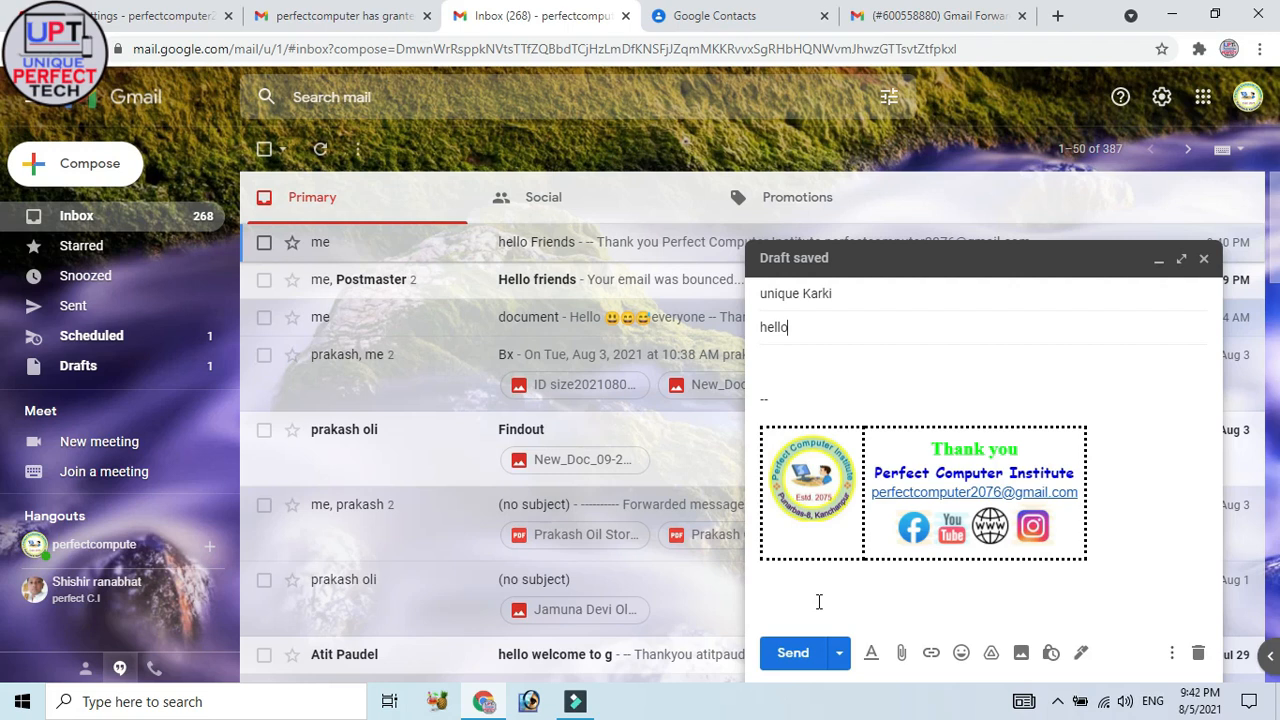
key("ctrl+Return")
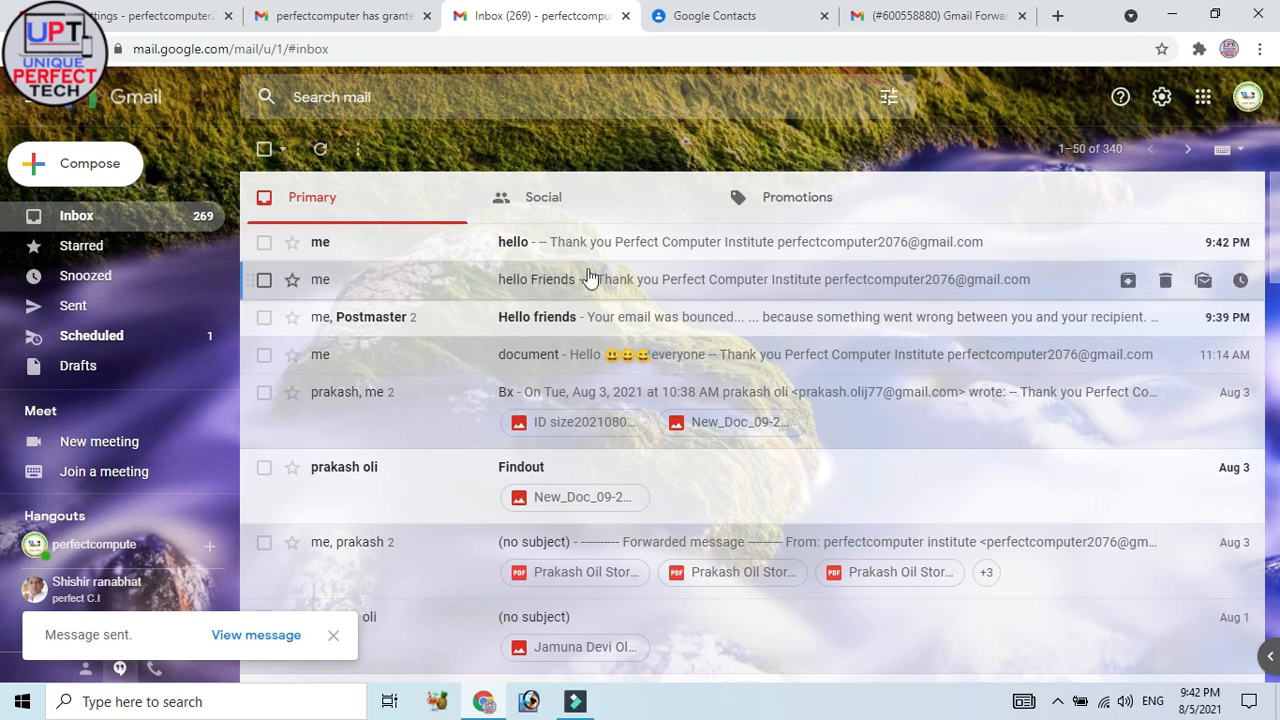
- View the signature in a blank message, discard it and create a new signature named "My signature 2" in the General settings
left_click(66, 162)
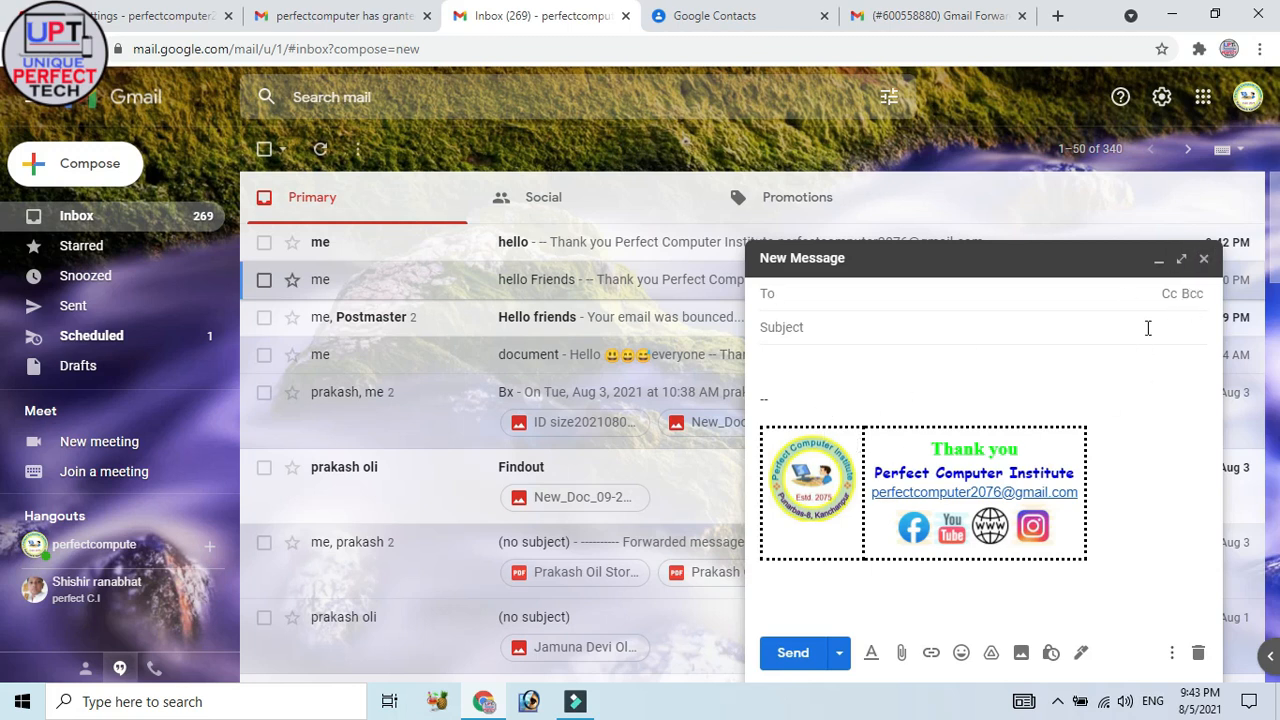
key("Escape")
left_click(1161, 97)
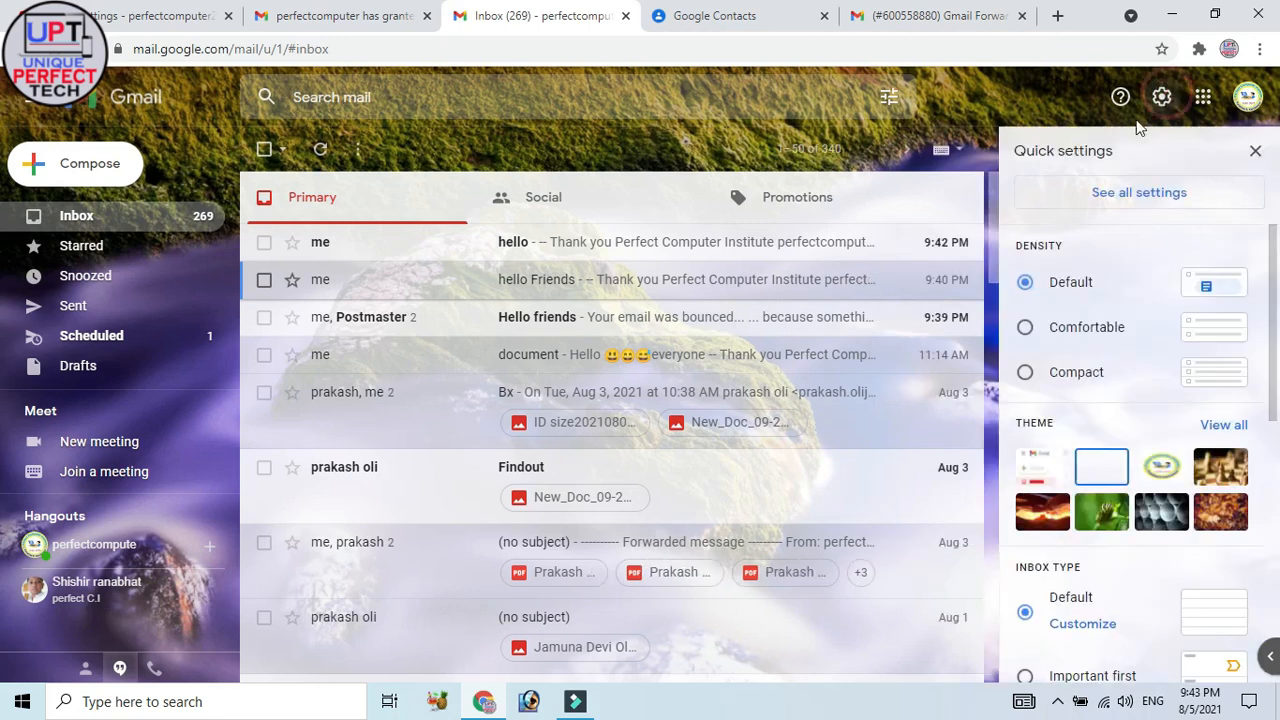
left_click(1150, 200)
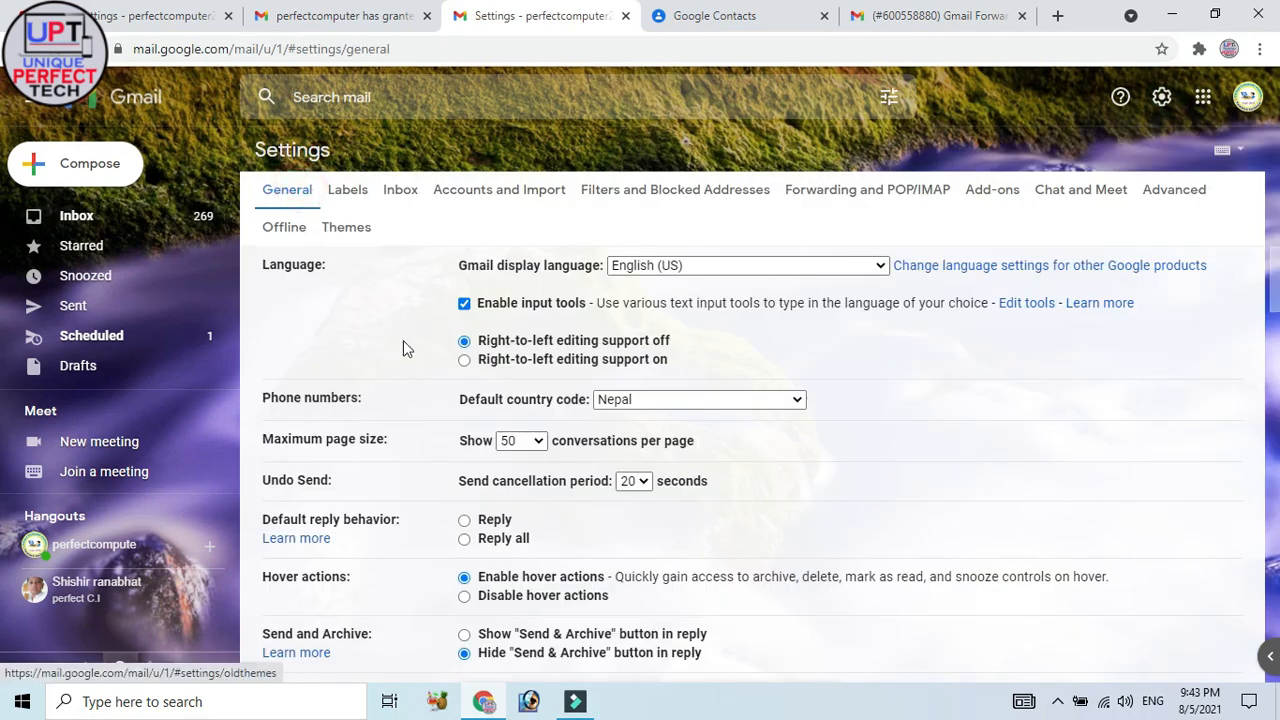
scroll(420, 350, "down", 4)
scroll(448, 368, "down", 15)
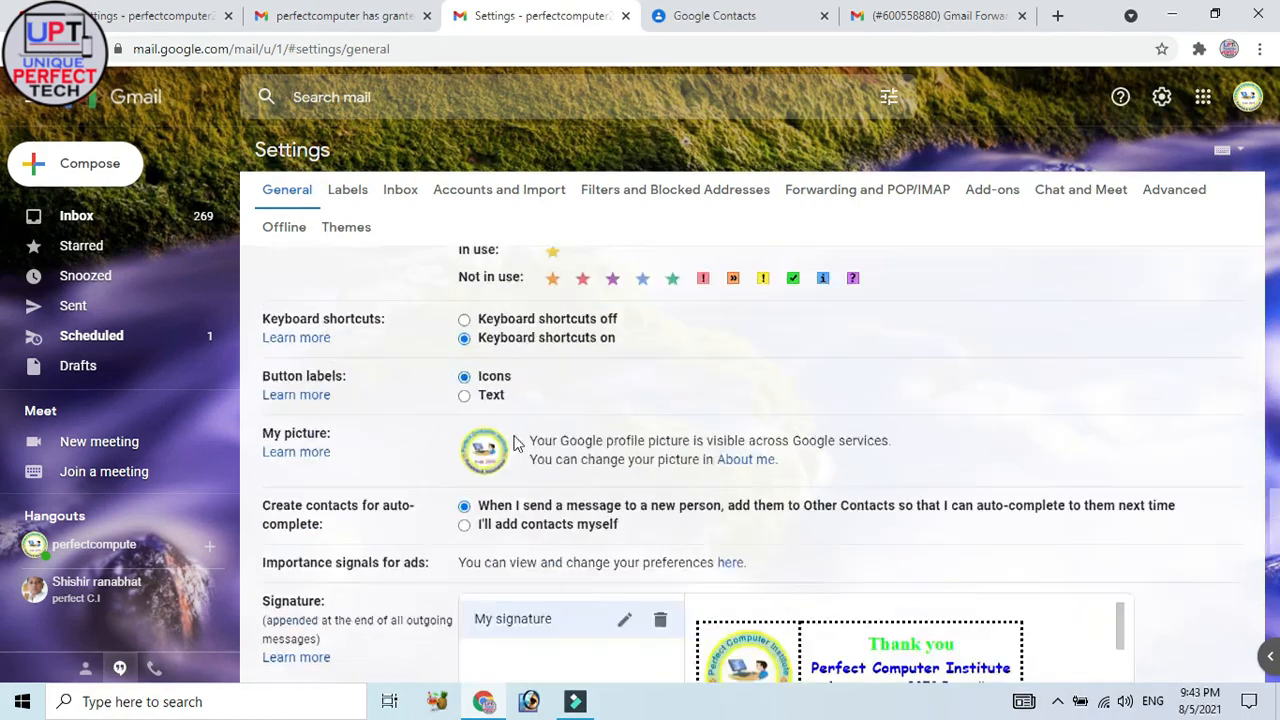
scroll(565, 432, "down", 1)
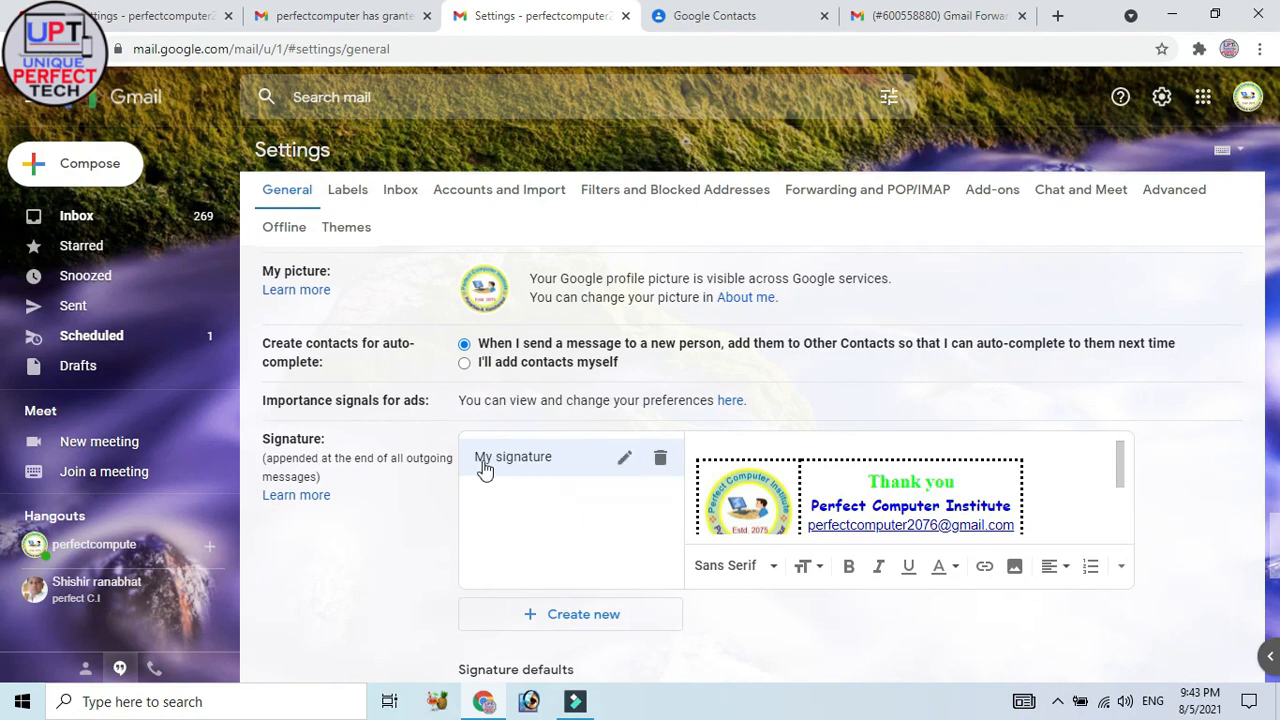
left_click(560, 616)
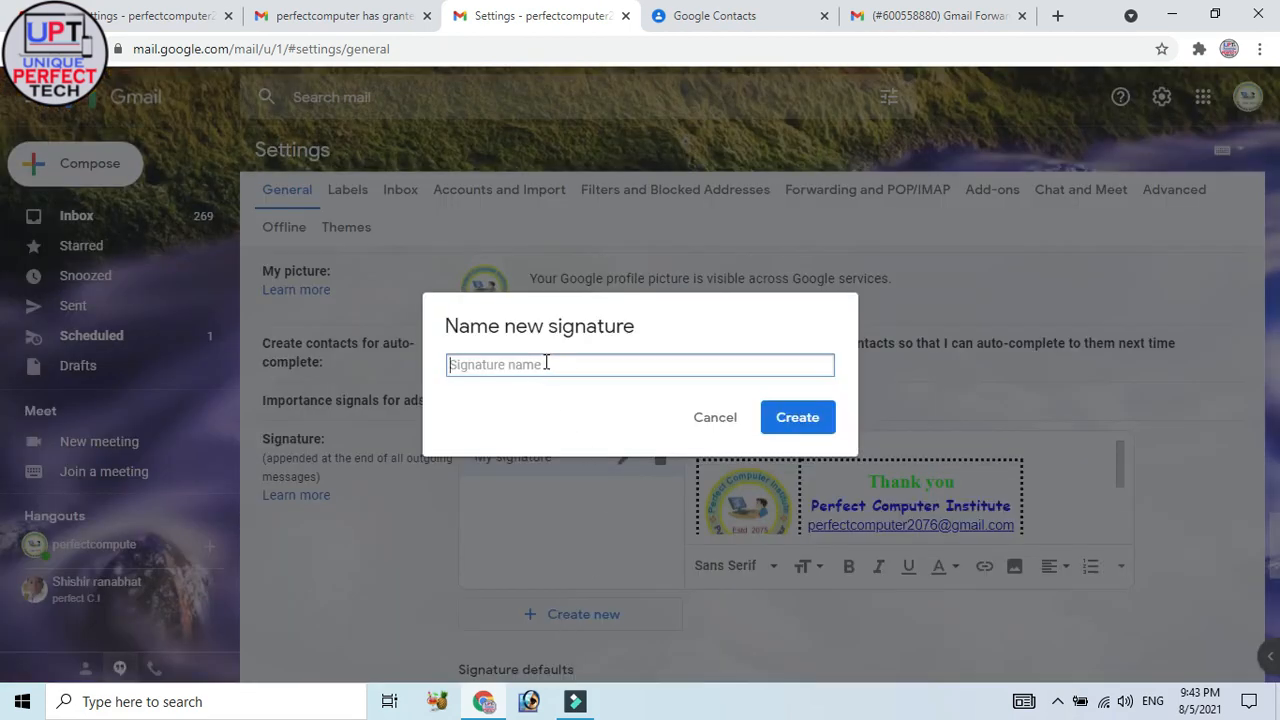
left_click(546, 364)
type("My signature 2")
left_click(784, 422)
- Enter "Thank you" as the text of My signature 2 and save the General settings
scroll(680, 500, "down", 2)
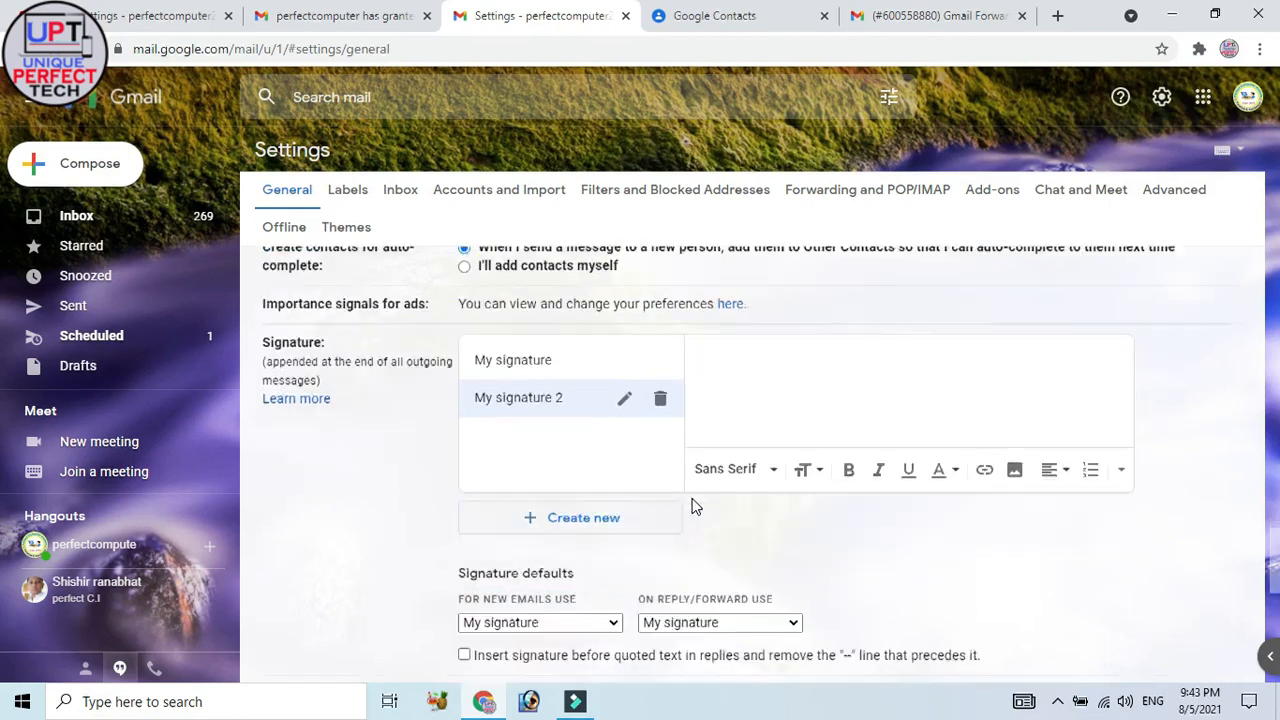
scroll(651, 350, "up", 1)
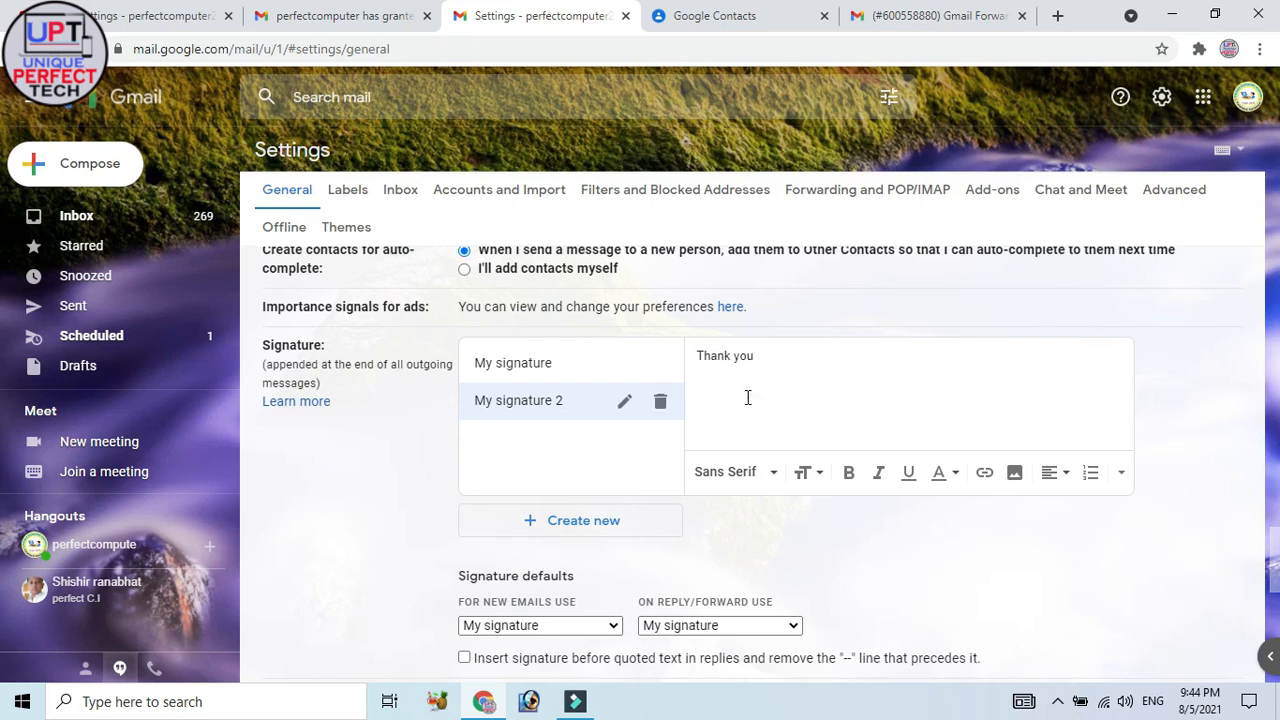
scroll(740, 500, "down", 2)
scroll(740, 500, "down", 4)
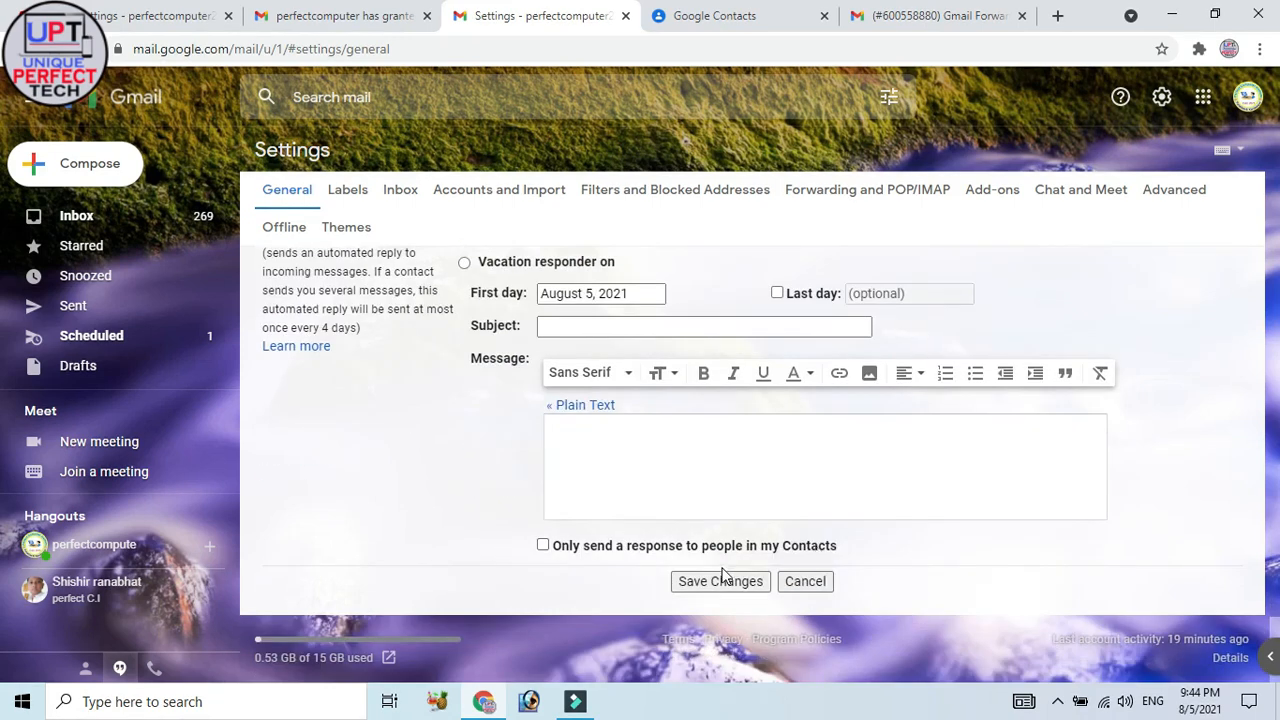
left_click(703, 581)
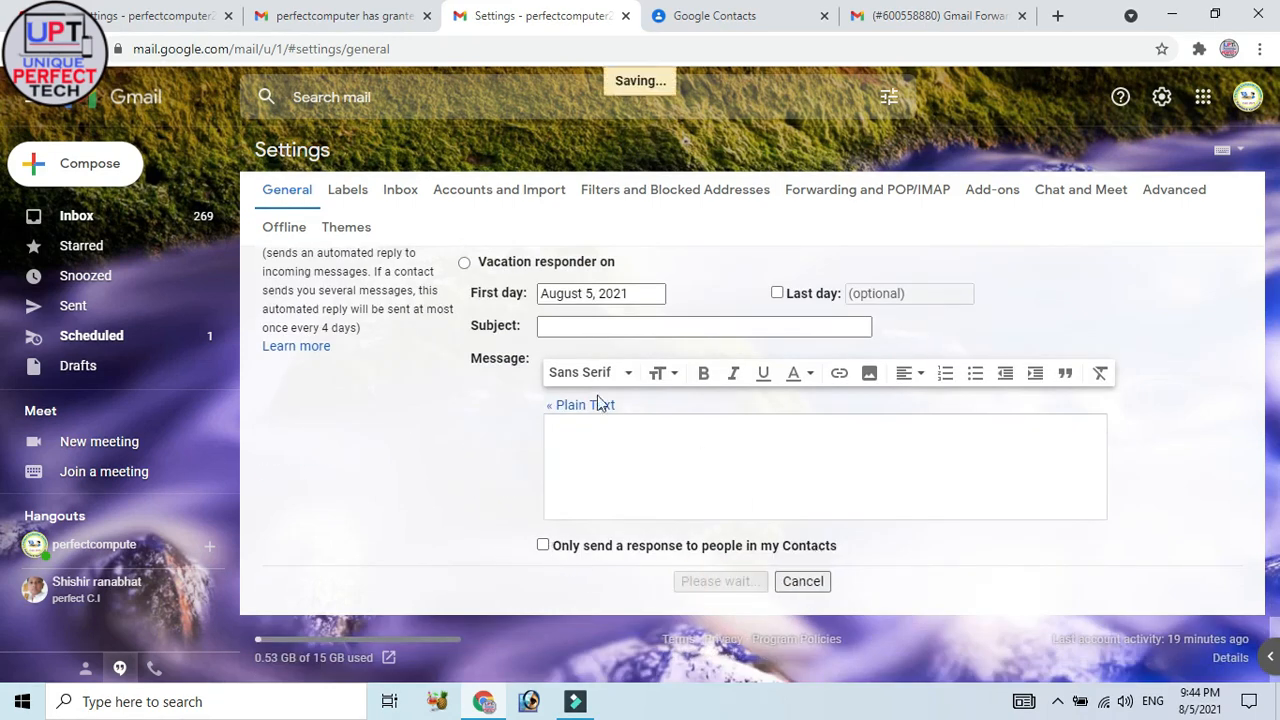
- Open a blank new message to check which signature it carries and close it
left_click(90, 163)
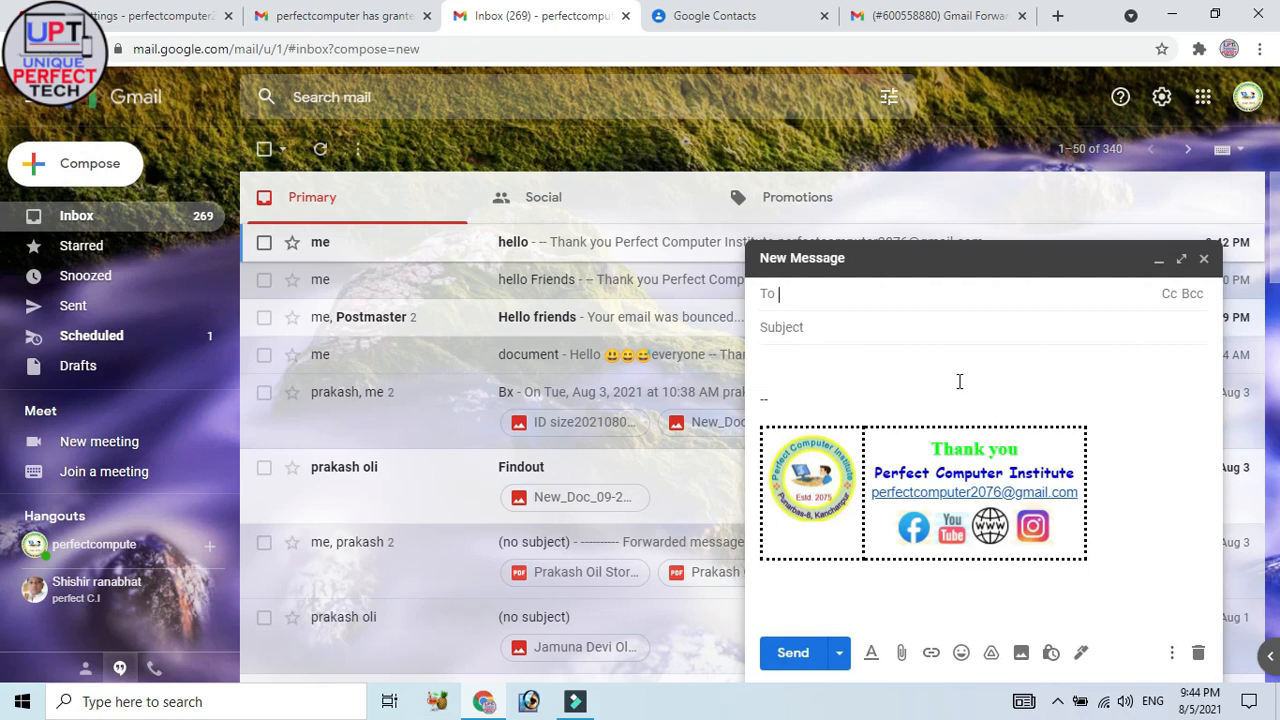
left_click(1204, 258)
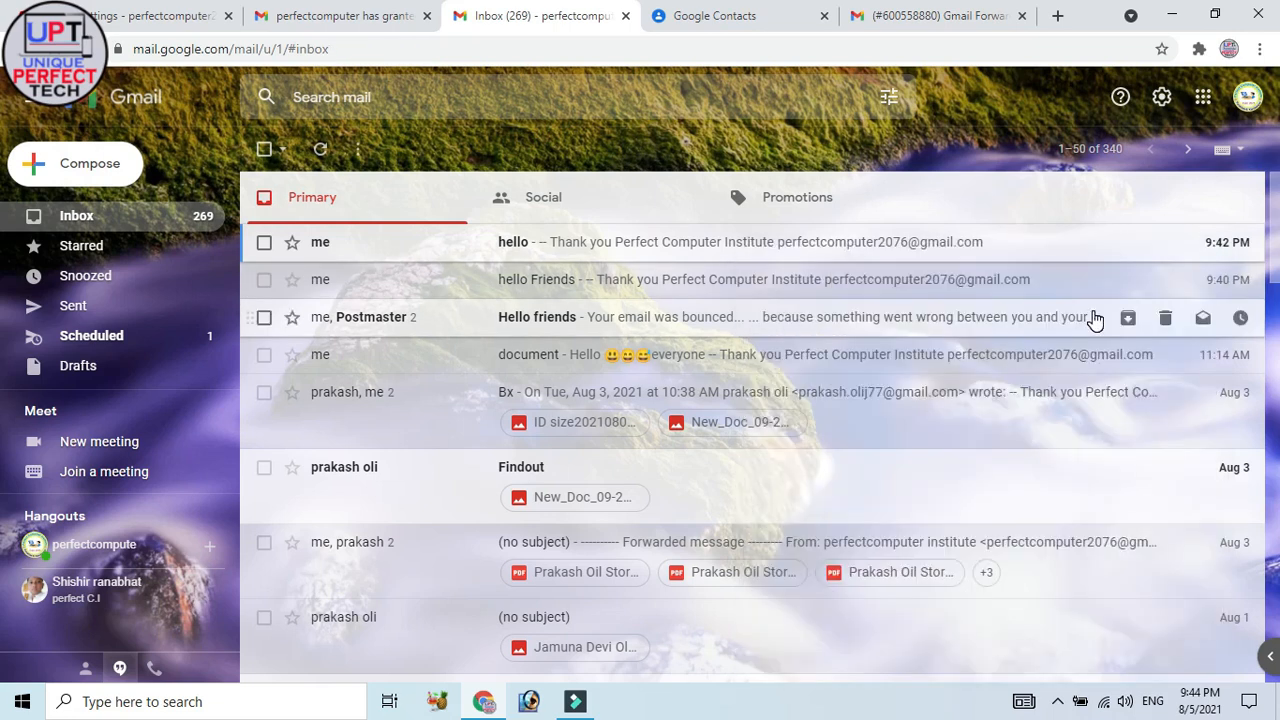